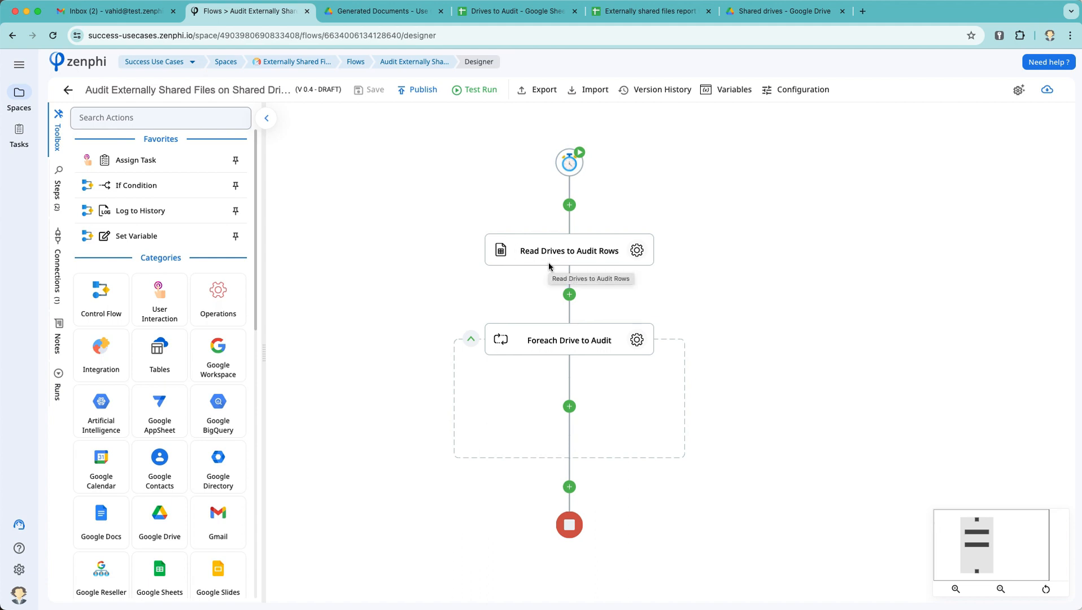
Step: Review the timer trigger schedule and the Read Drives to Audit Rows step settings
click(611, 243)
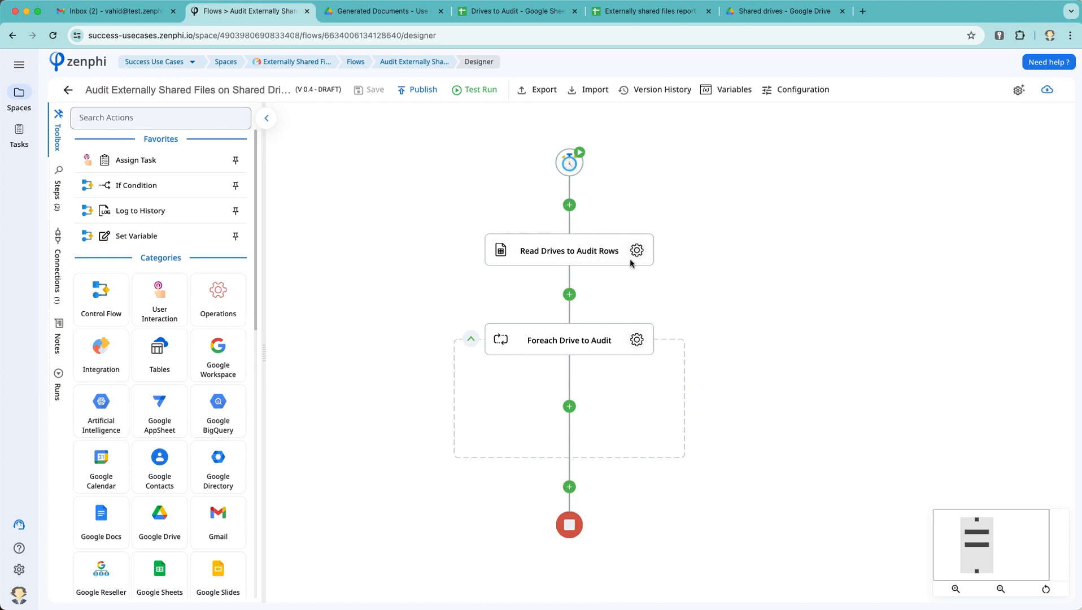
click(566, 163)
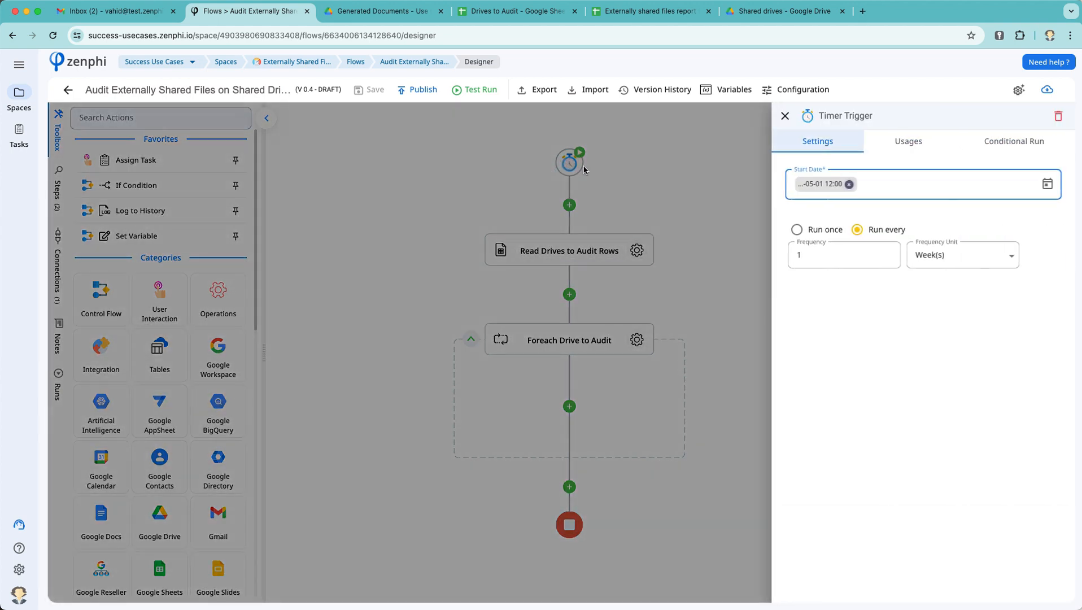
click(703, 201)
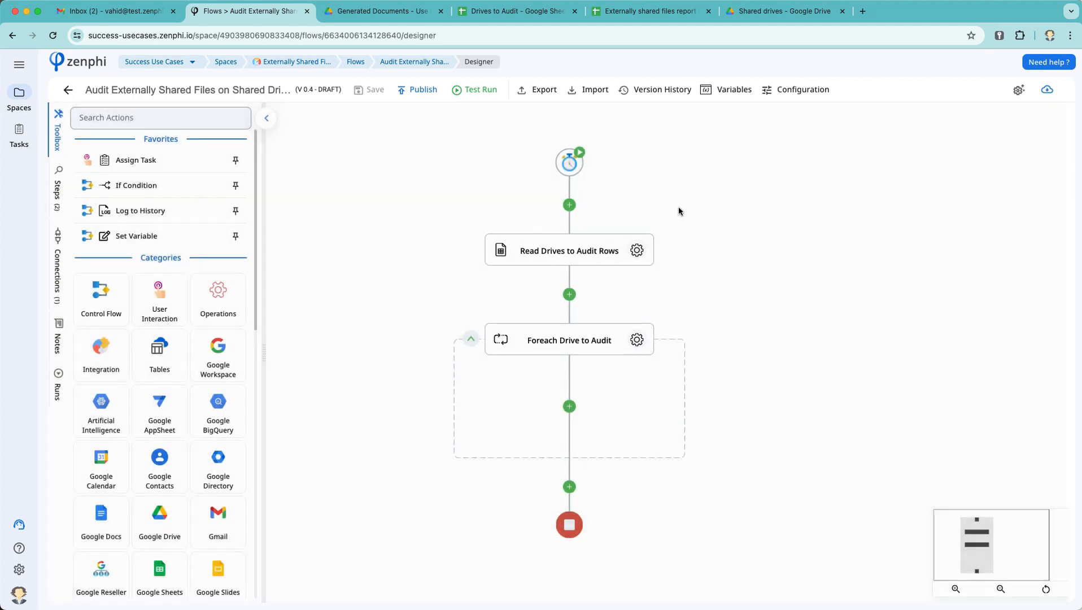
click(637, 250)
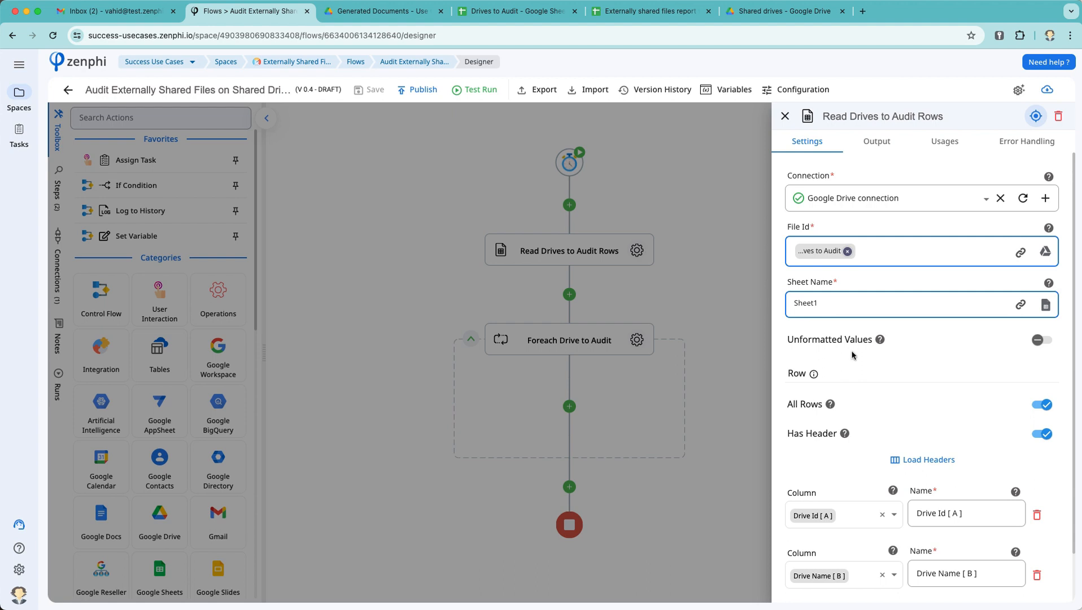
scroll(852, 354, down, 1)
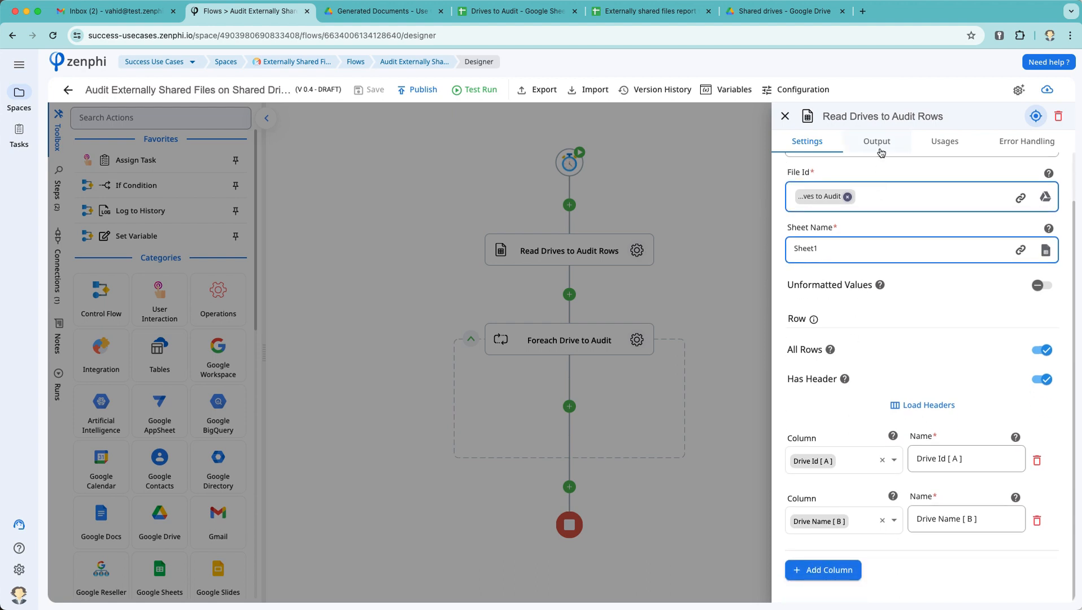
click(642, 389)
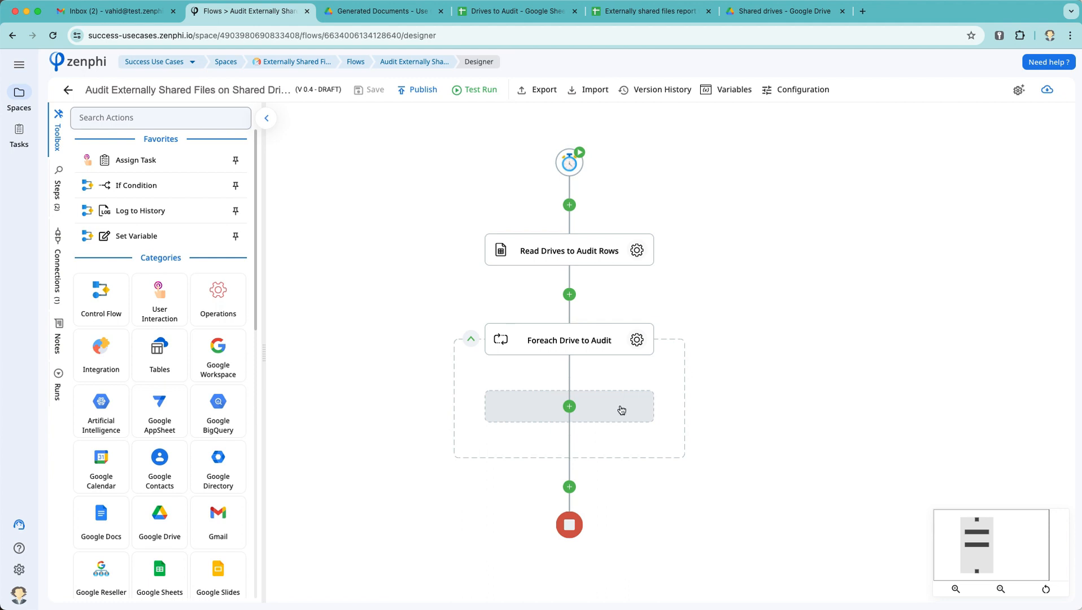
Step: Search 'list shar' for an action between the read step and loop, then cancel without adding
click(570, 294)
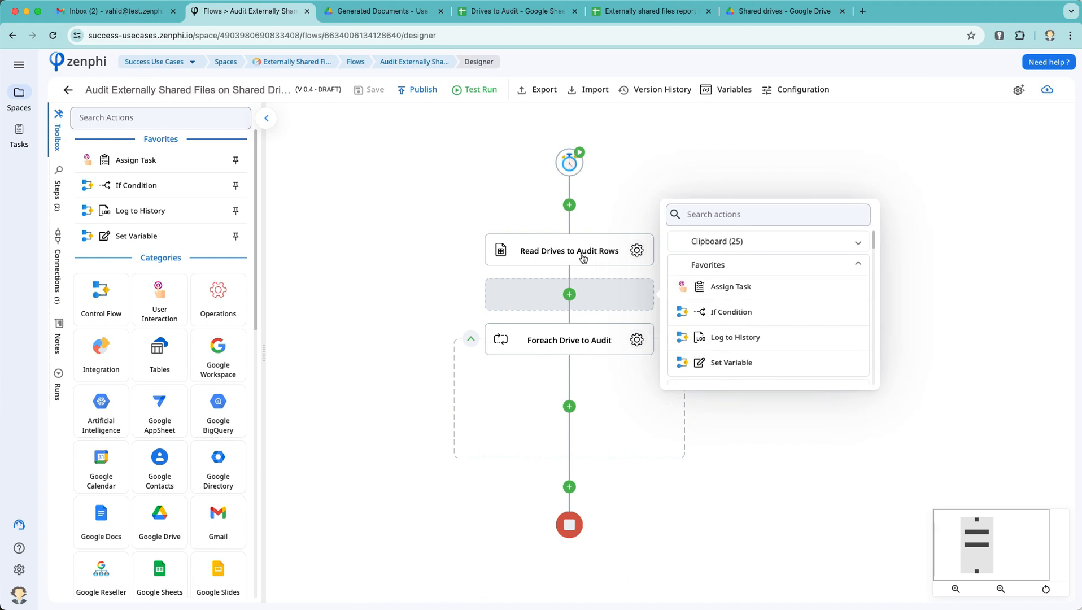
text(list)
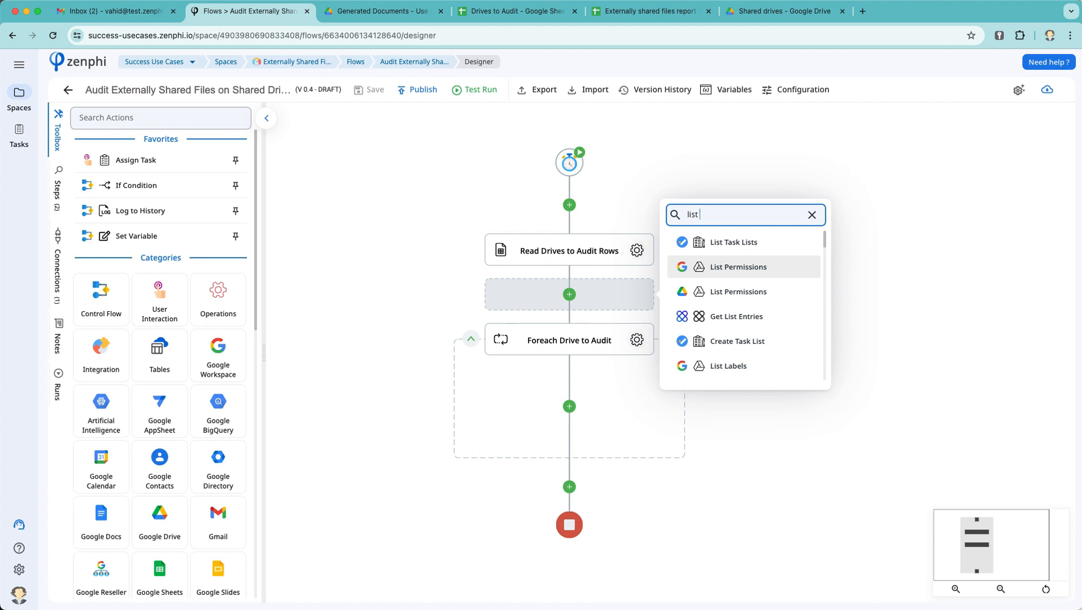
text( shared)
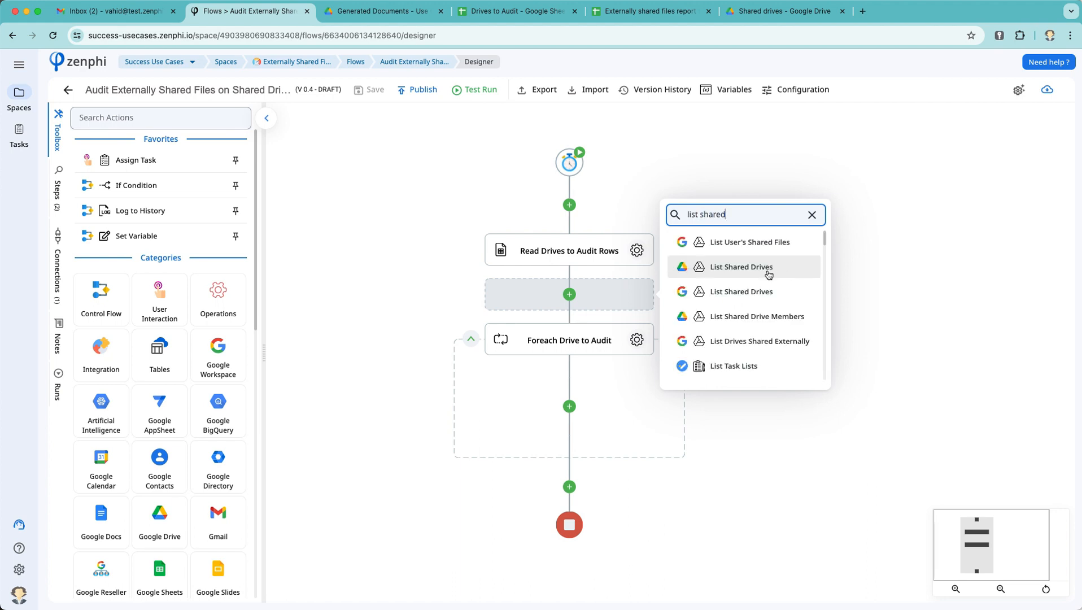
click(812, 215)
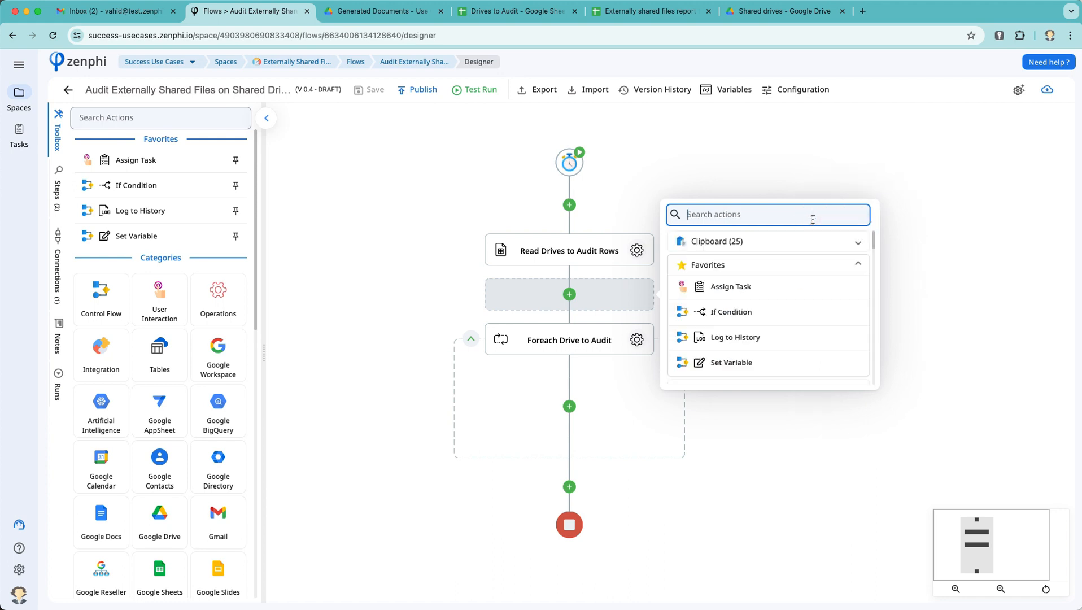
click(668, 176)
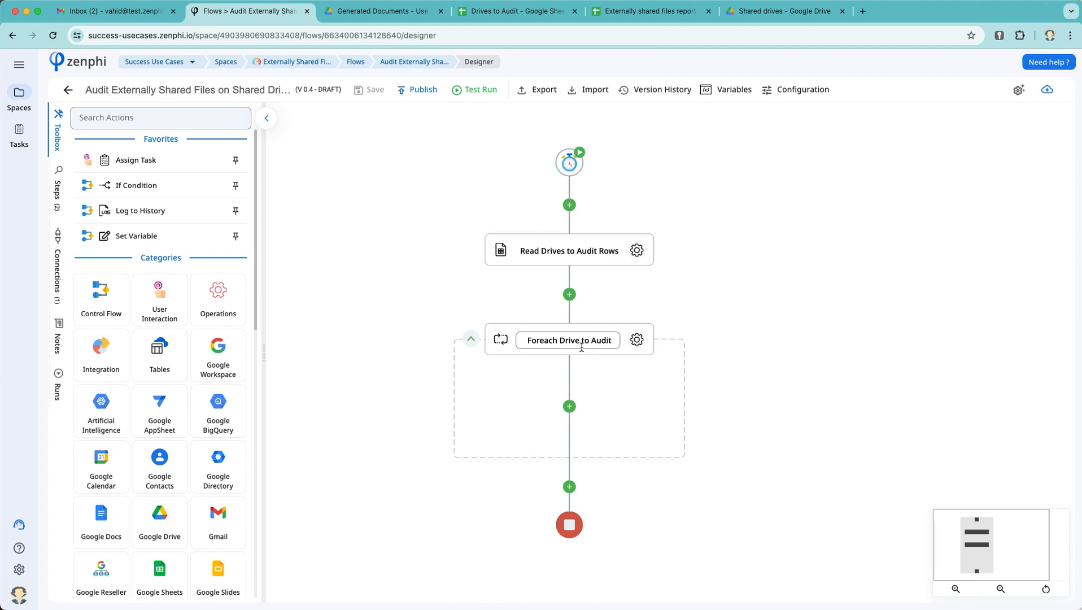
Step: Search 'sha' and add List User's Shared Files inside the Foreach Drive to Audit loop
click(570, 405)
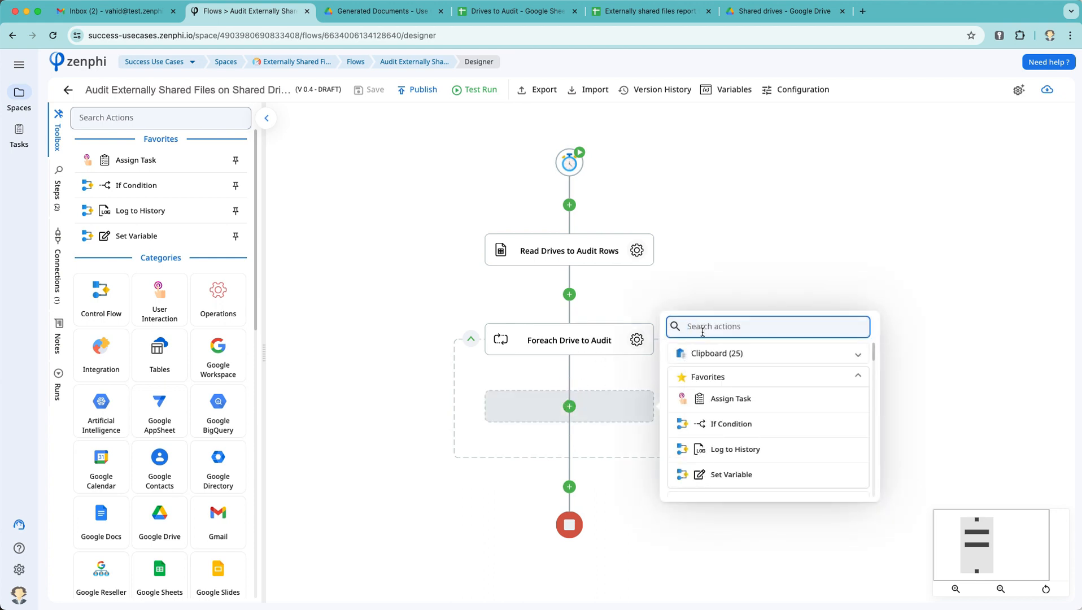
text(shared file)
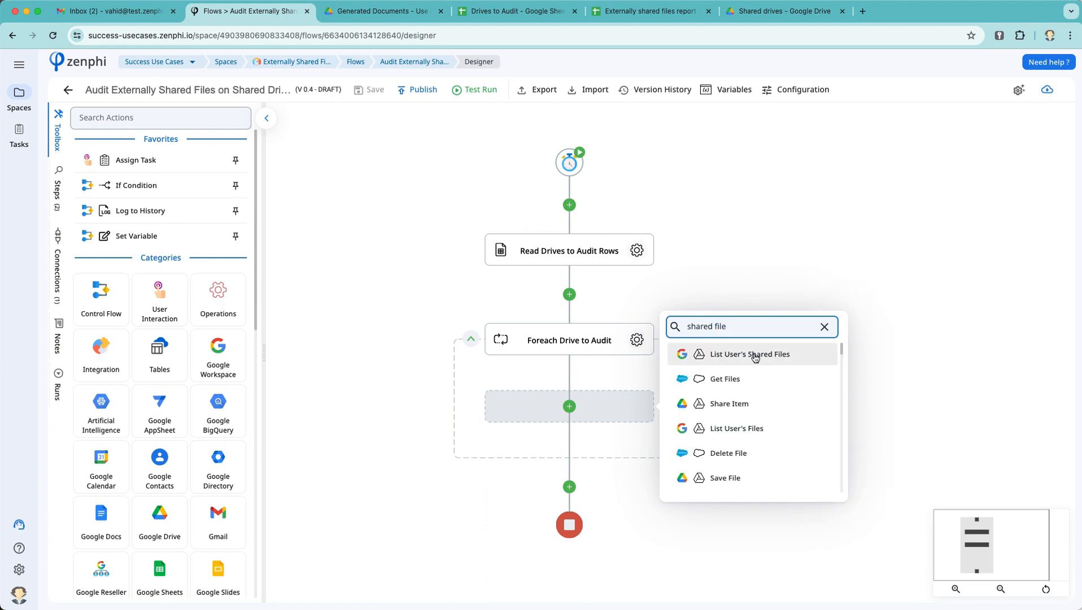
click(755, 357)
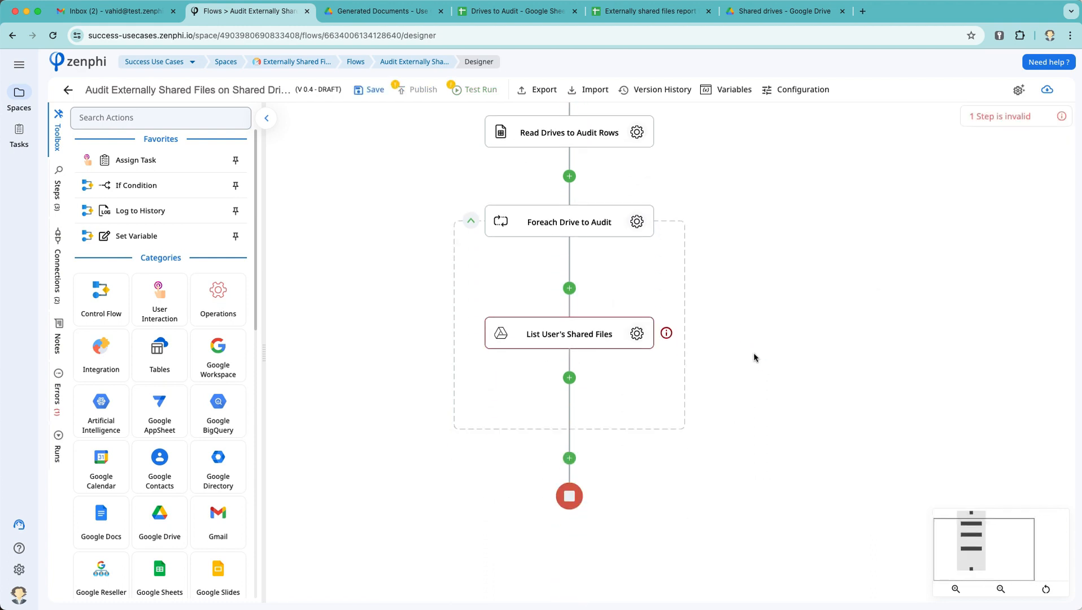
Step: Set the List User's Shared Files connection to Google Workspace Administration
click(636, 333)
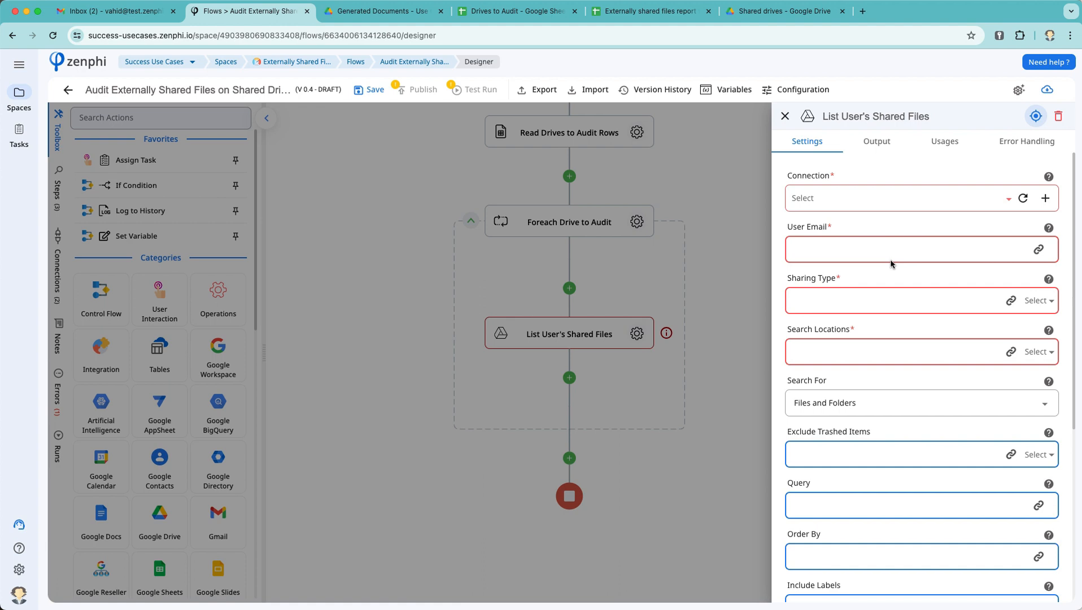
click(876, 207)
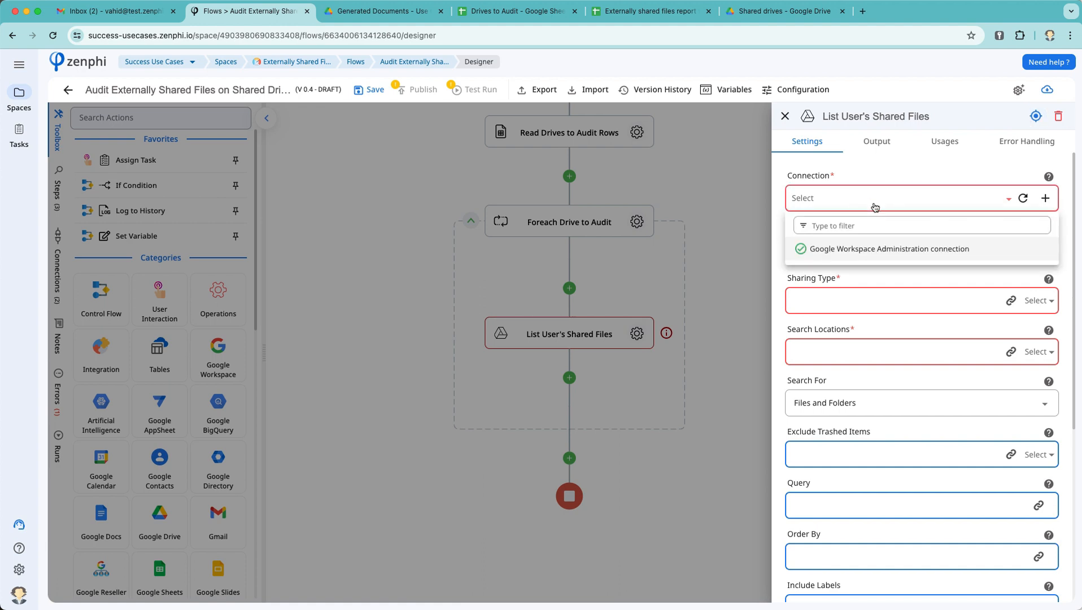
click(875, 258)
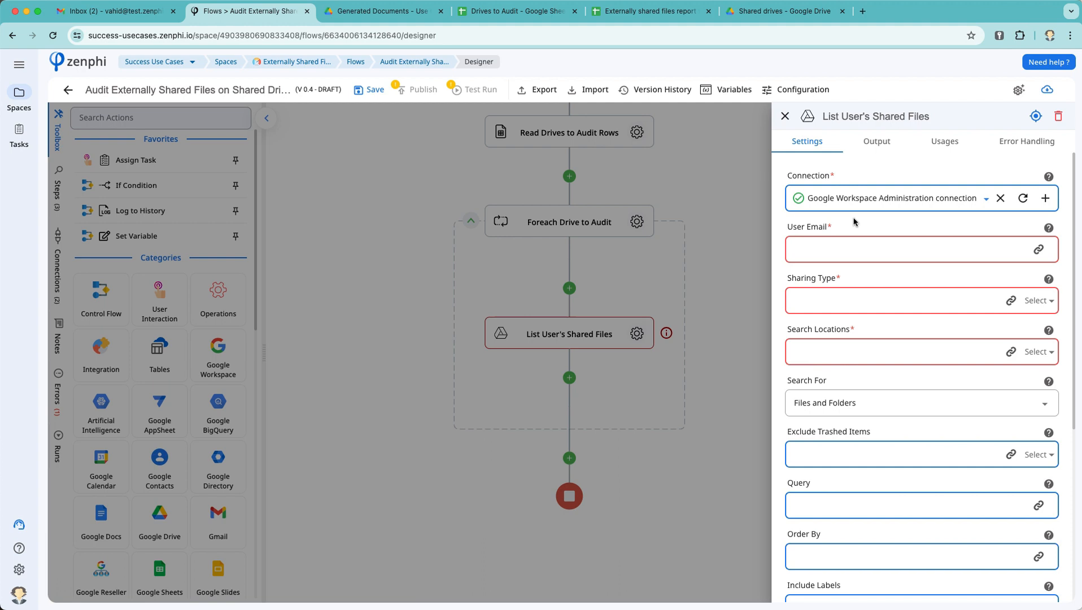
Step: Choose sharing types Shared with Link and External Email Address, and search location Shared Drive
click(832, 250)
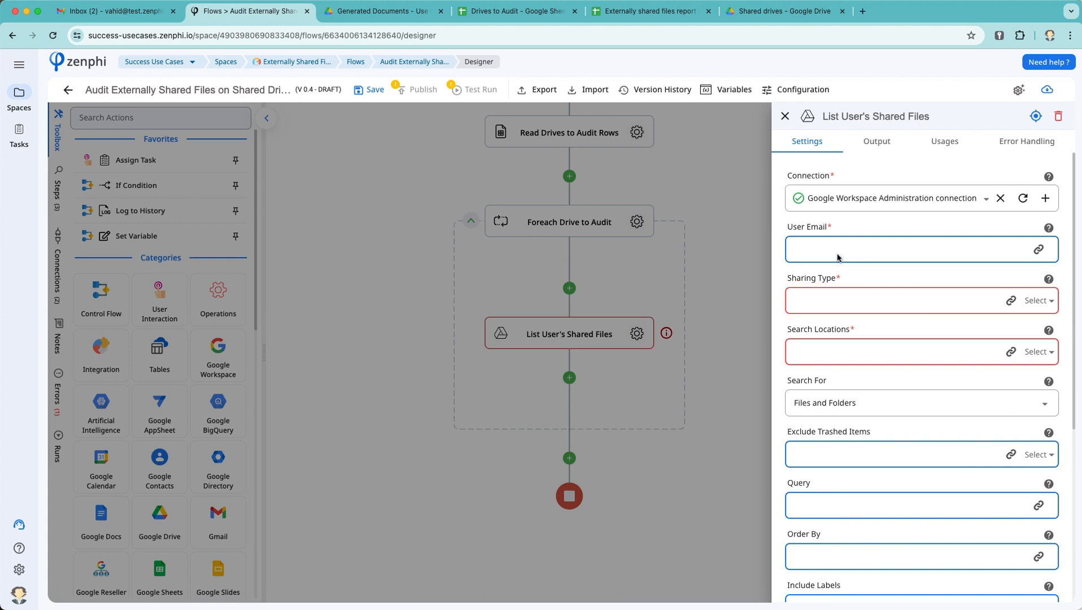
click(1035, 301)
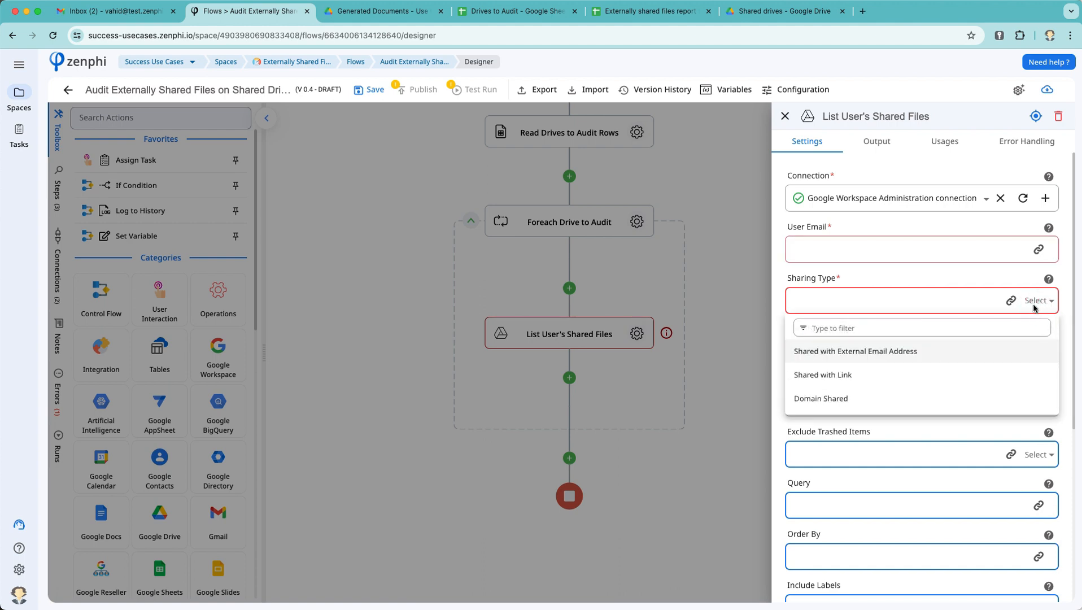
click(856, 377)
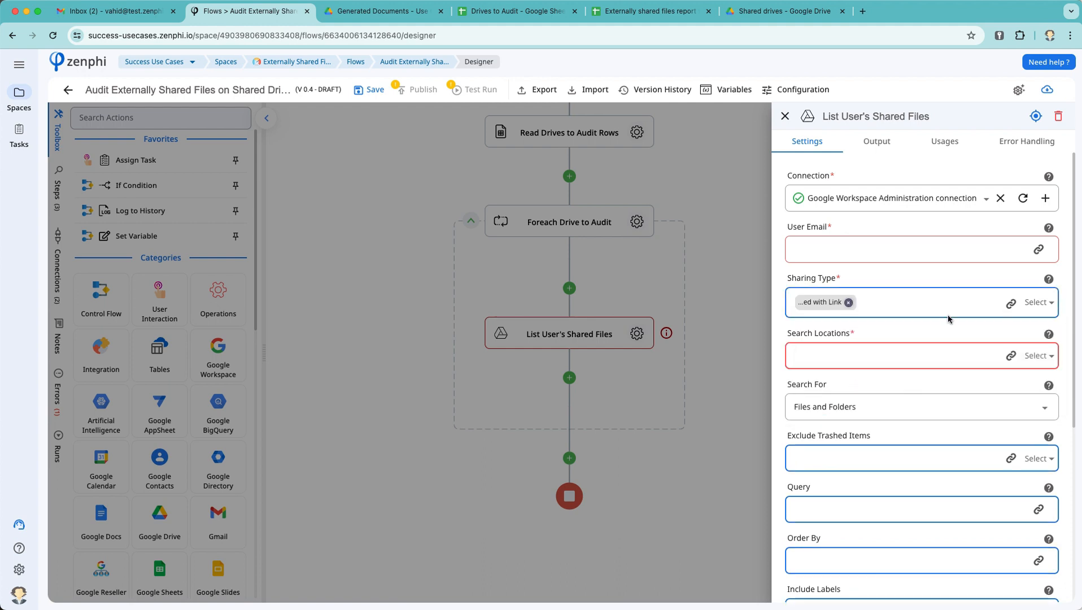
click(1041, 308)
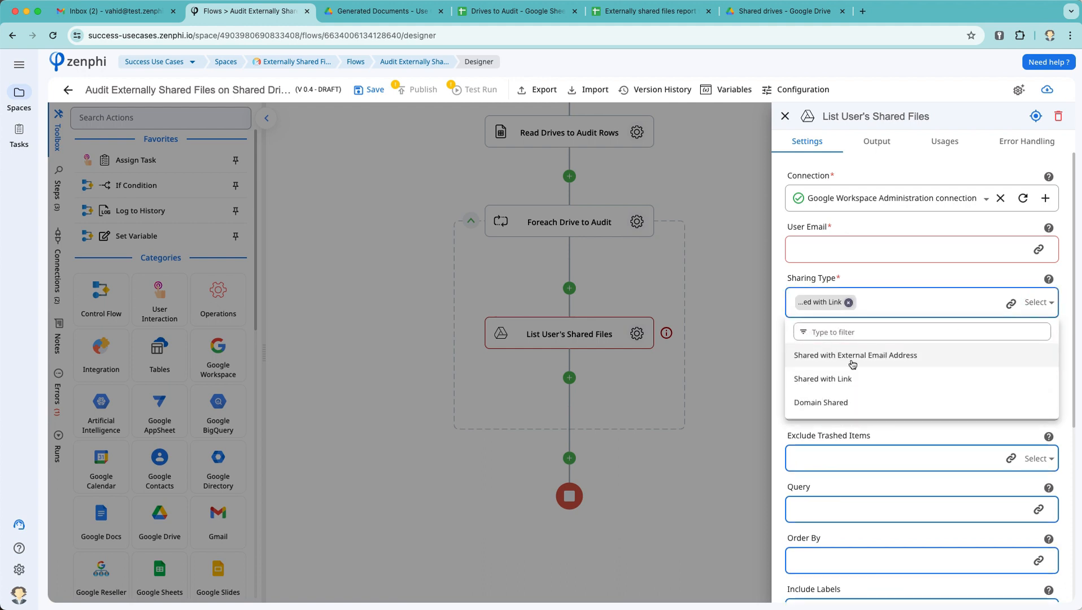
click(850, 356)
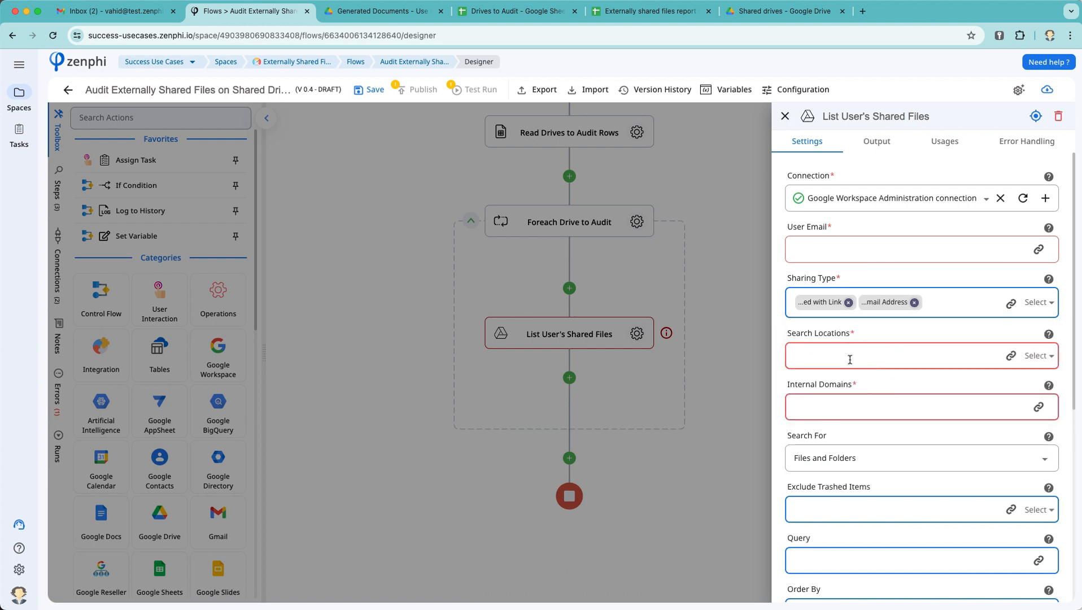
click(1052, 360)
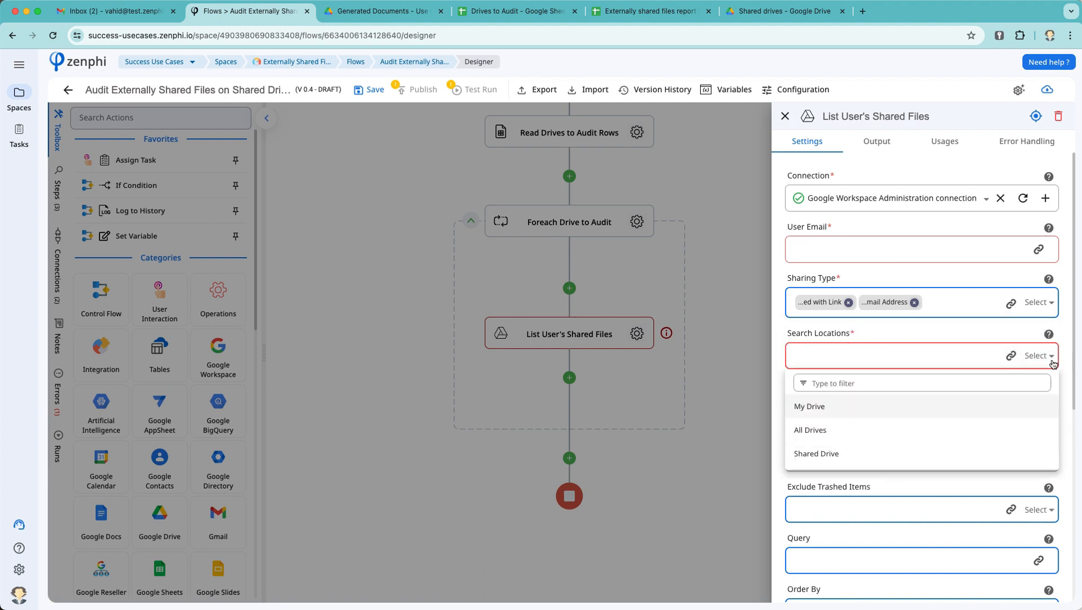
click(836, 453)
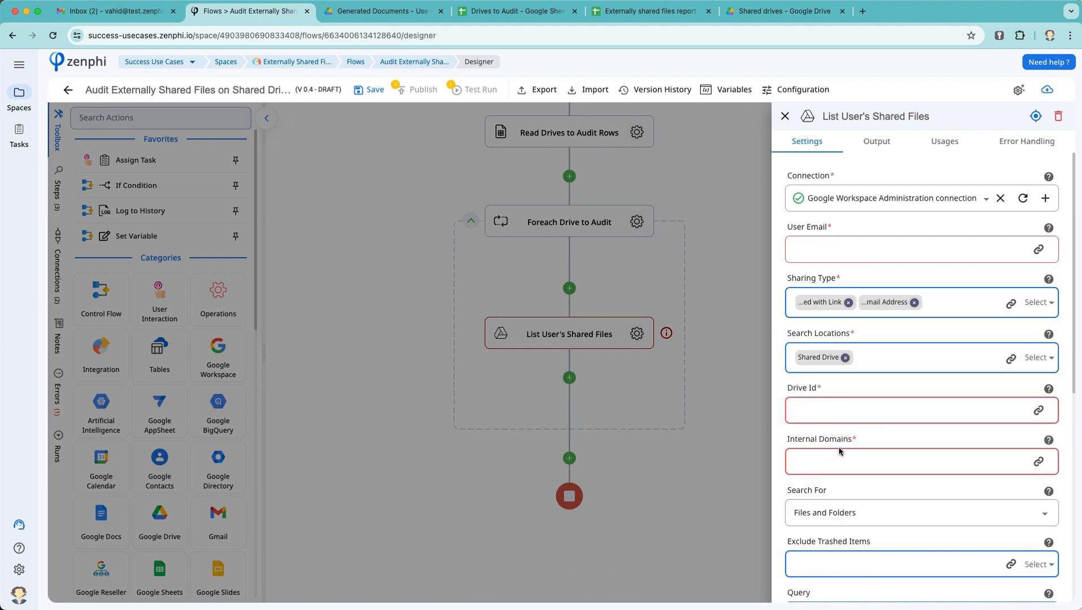
Step: Set Drive Id to the Foreach Drive to Audit row's Drive Id [ A ]
click(1038, 410)
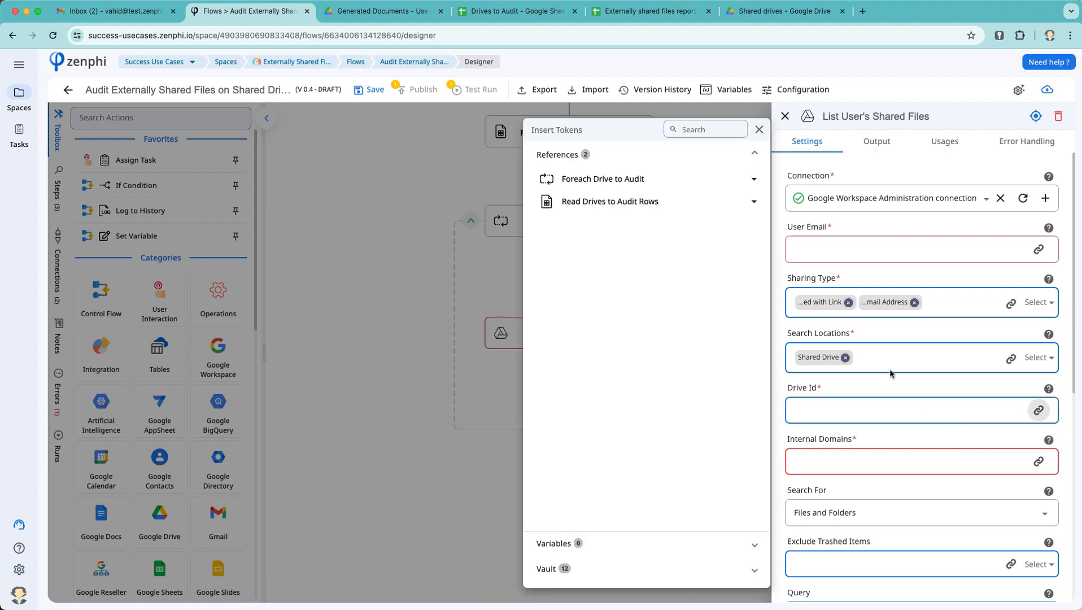
click(638, 179)
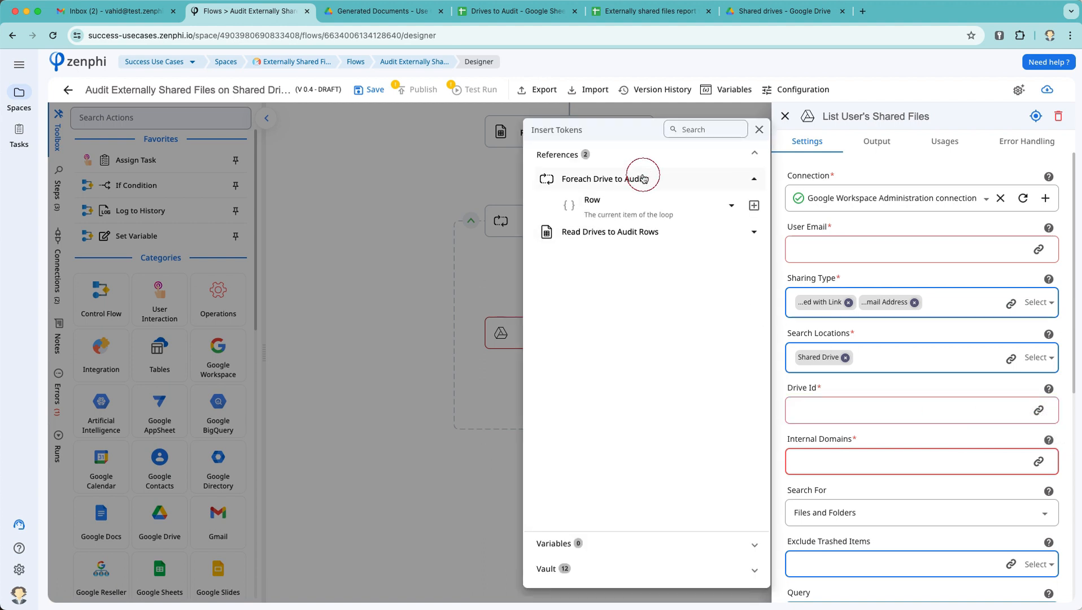
click(655, 203)
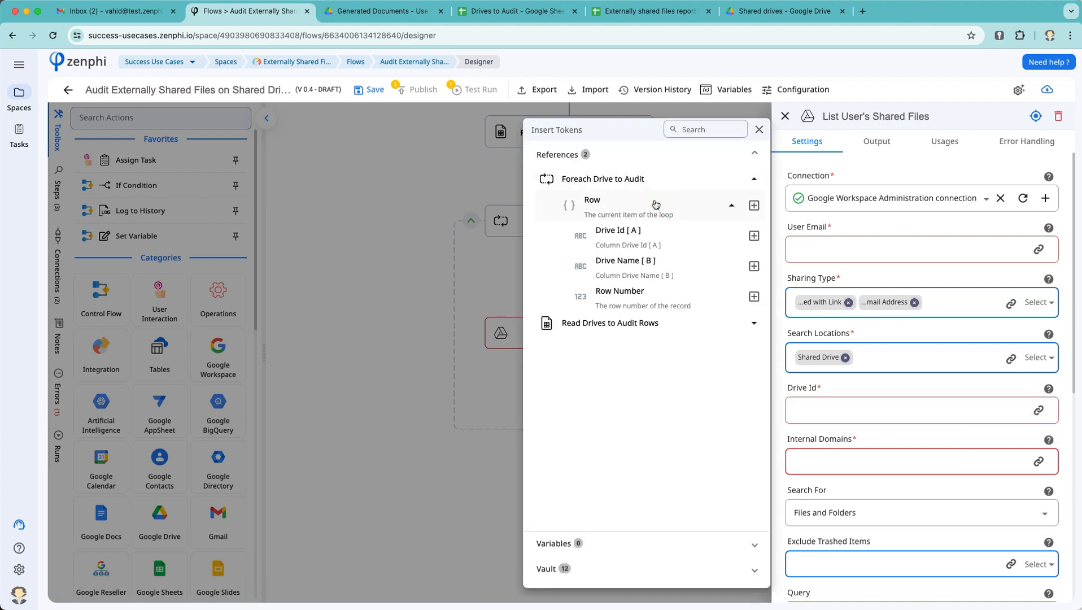
click(755, 236)
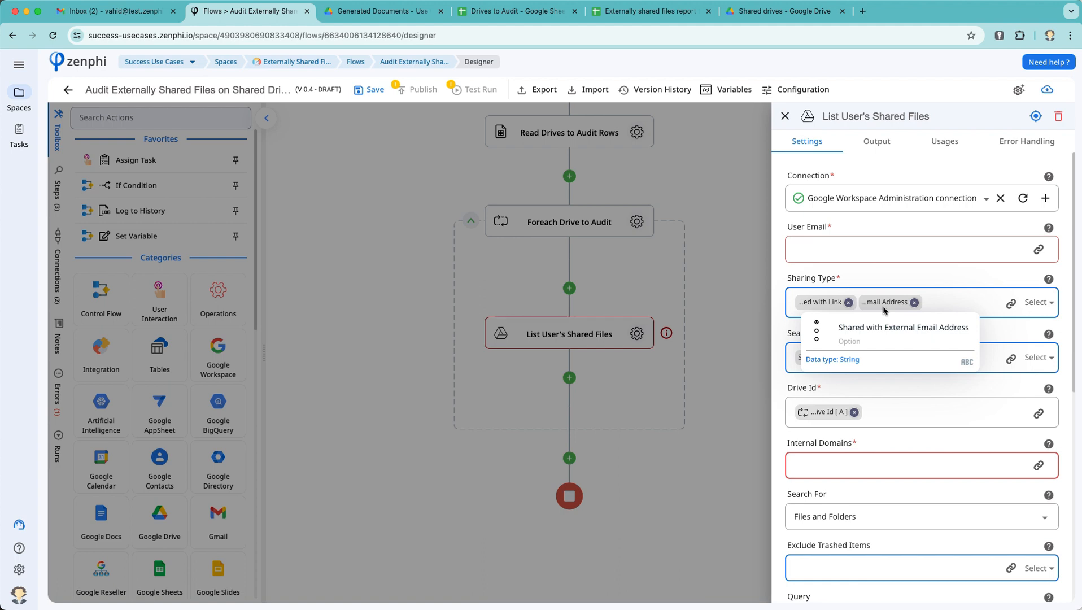
Step: Enter test.zenphi.com as the internal domain
click(830, 468)
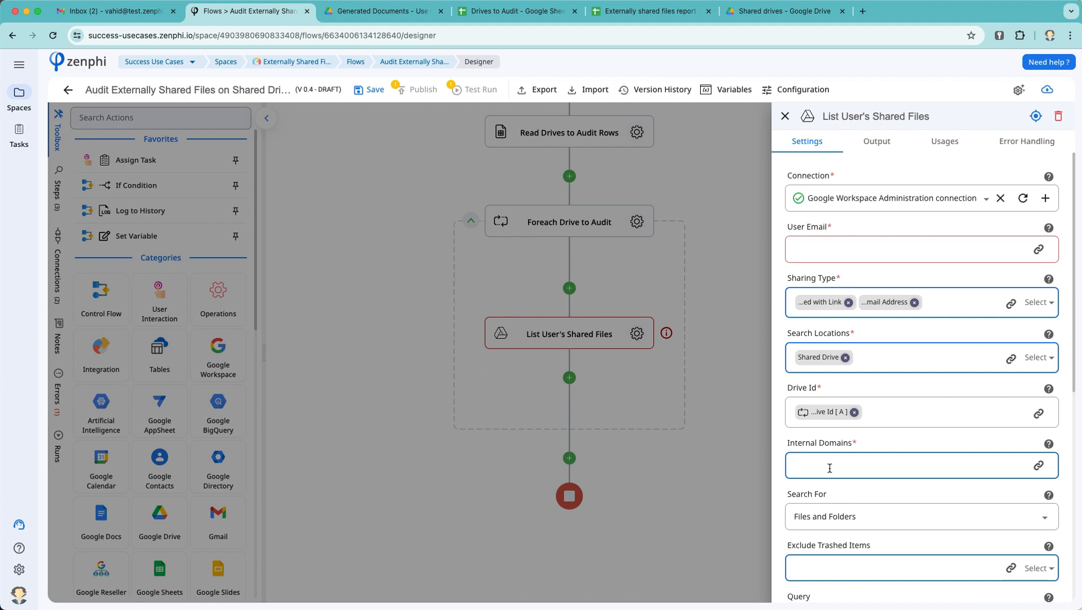
text(test.zenphi.com)
key(BackSpace)
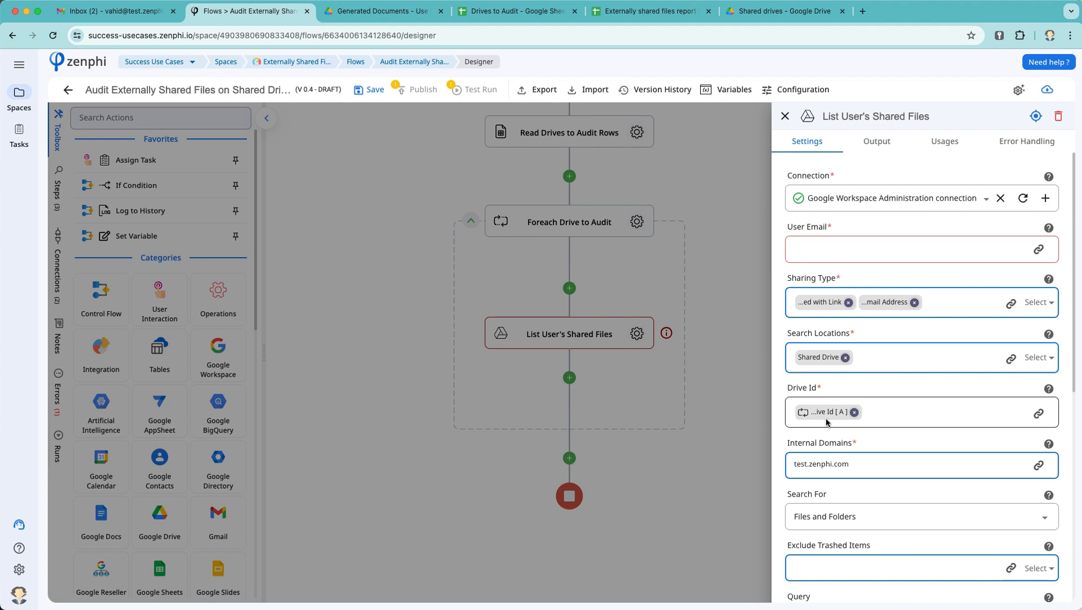
scroll(842, 262, down, 5)
scroll(841, 262, up, 2)
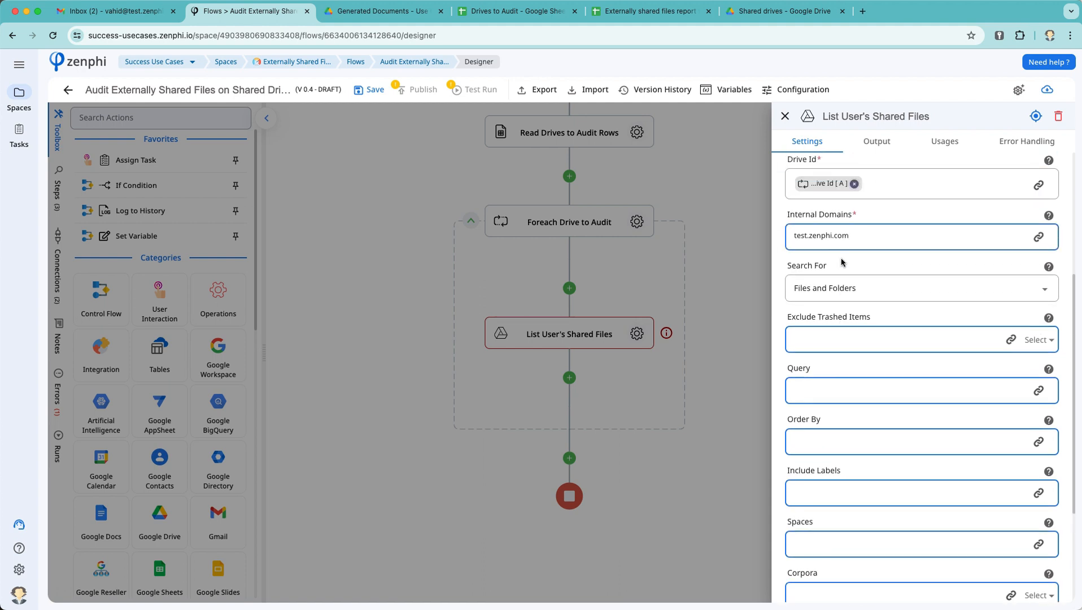
Step: Set Search For to Files, Exclude Trashed Items to Yes, and Corpora to Drive
click(847, 288)
click(846, 327)
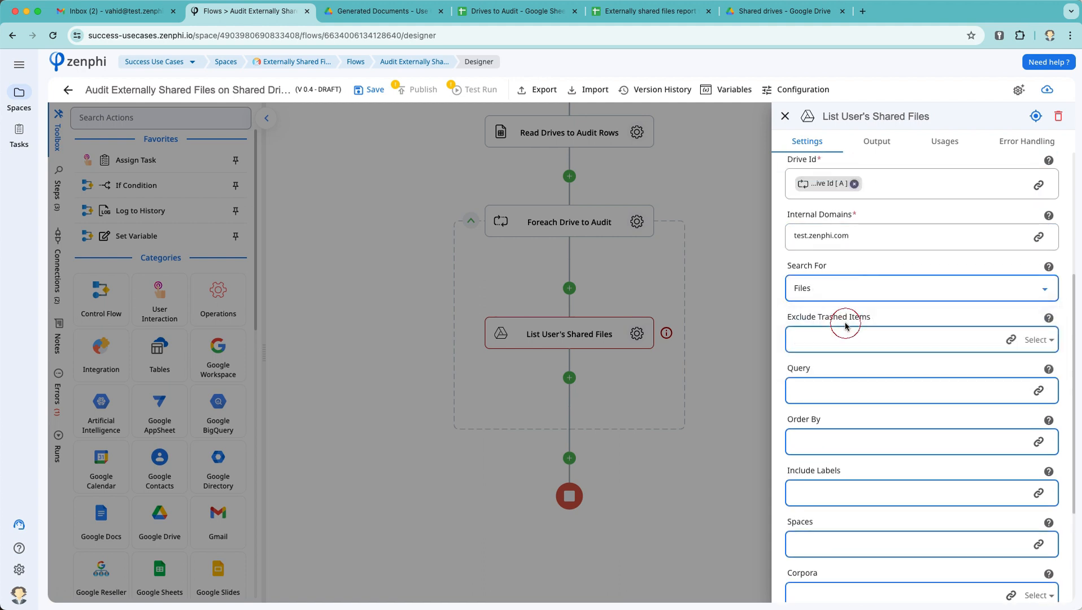
click(1036, 342)
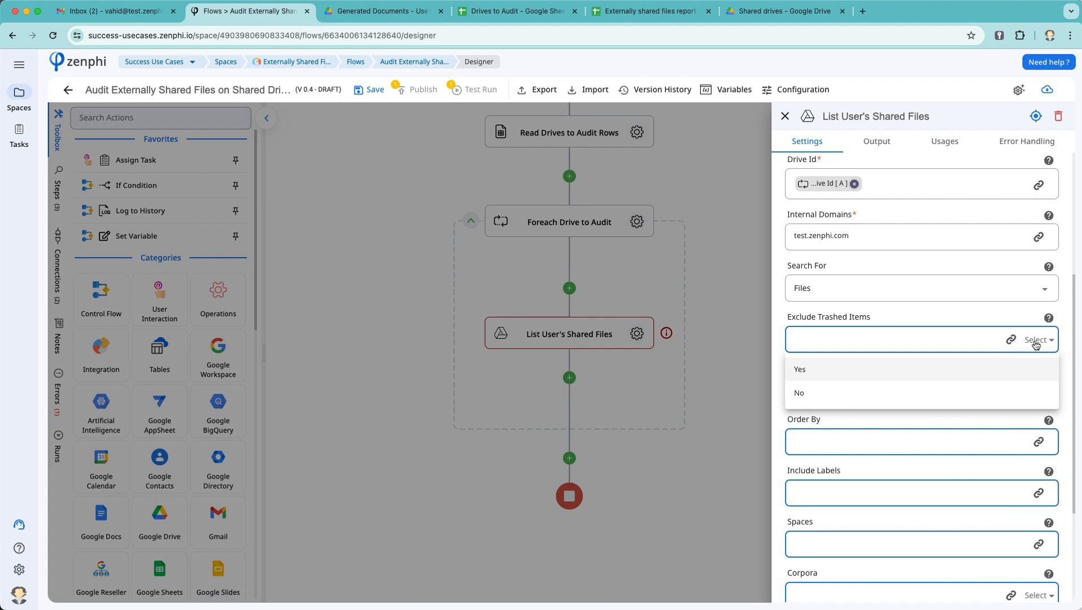
click(854, 369)
scroll(853, 364, down, 1)
scroll(853, 363, down, 1)
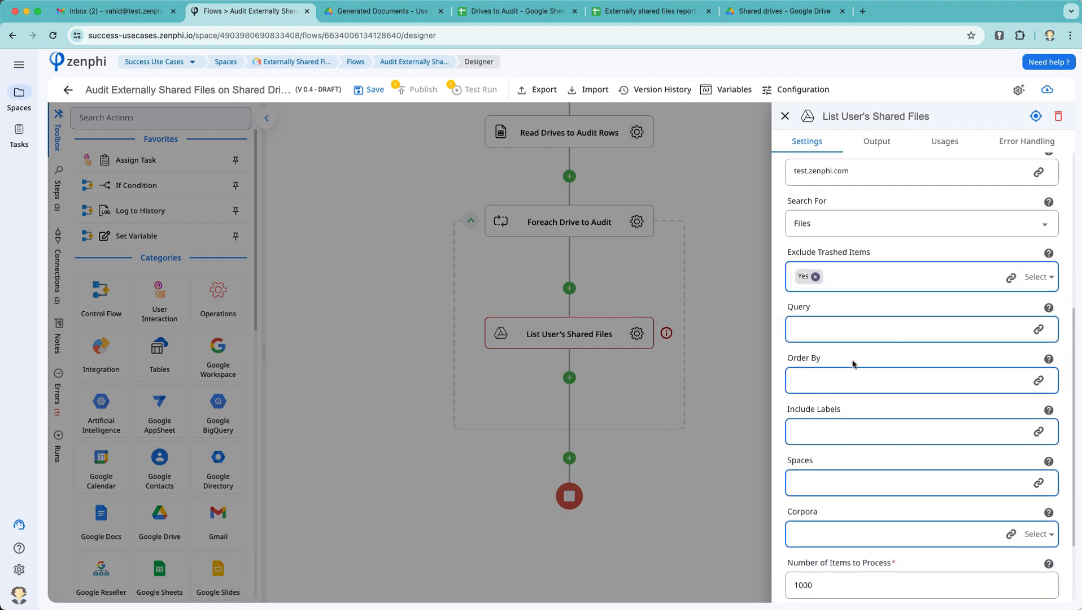
click(1040, 526)
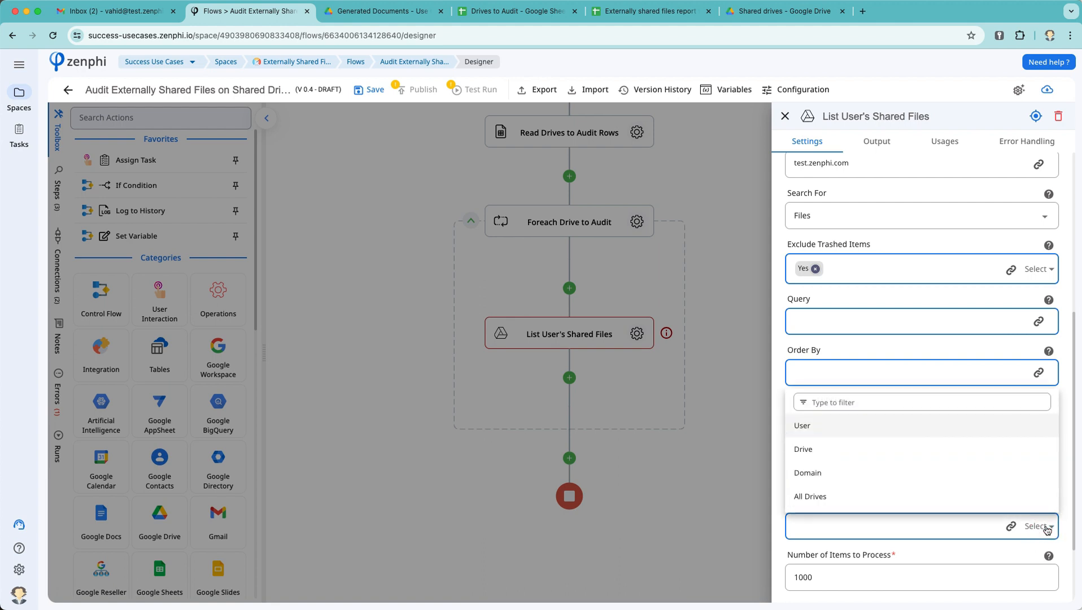
click(841, 449)
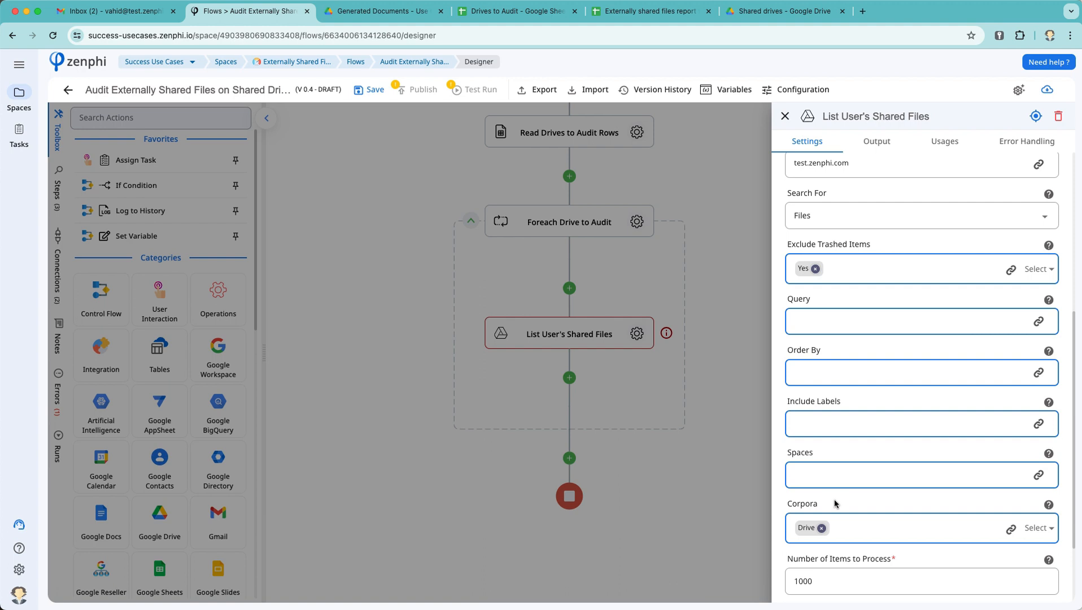
scroll(835, 503, up, 6)
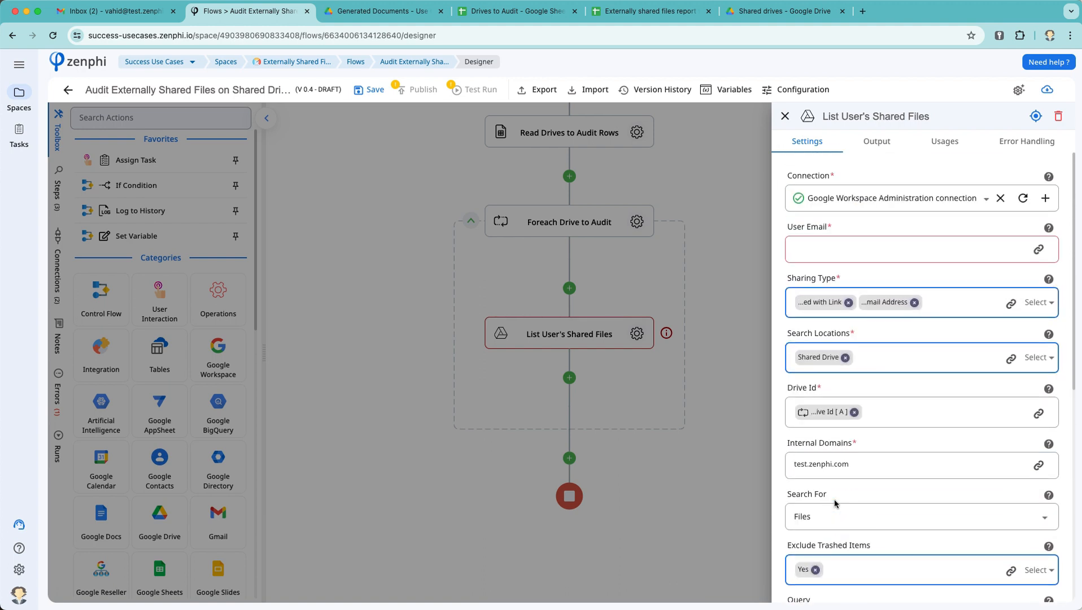
click(836, 248)
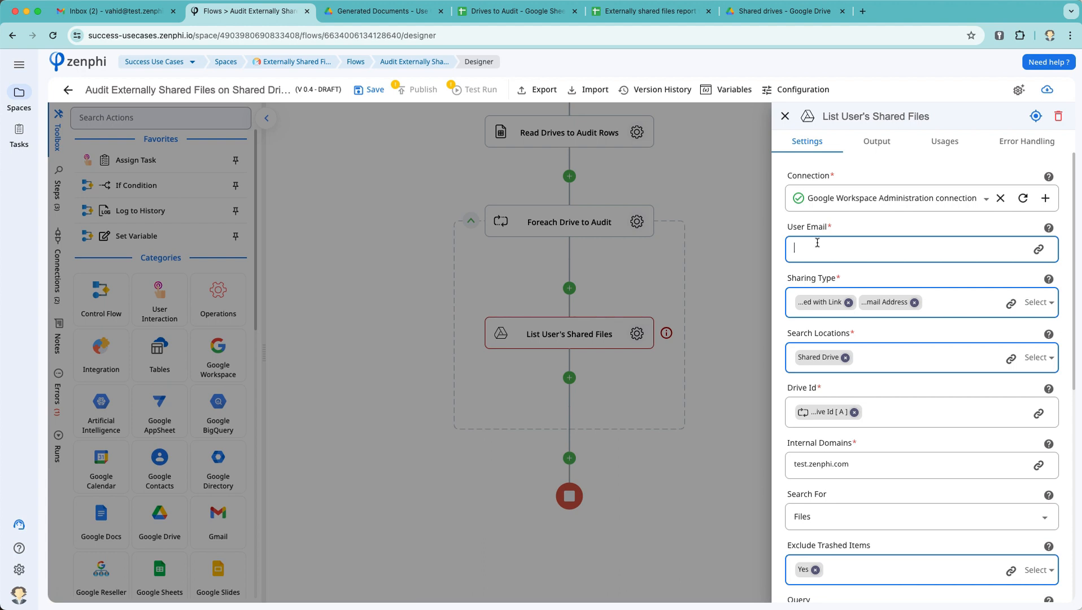
Step: Add a Google Drive List Permissions step in the loop above List User's Shared Files
click(628, 275)
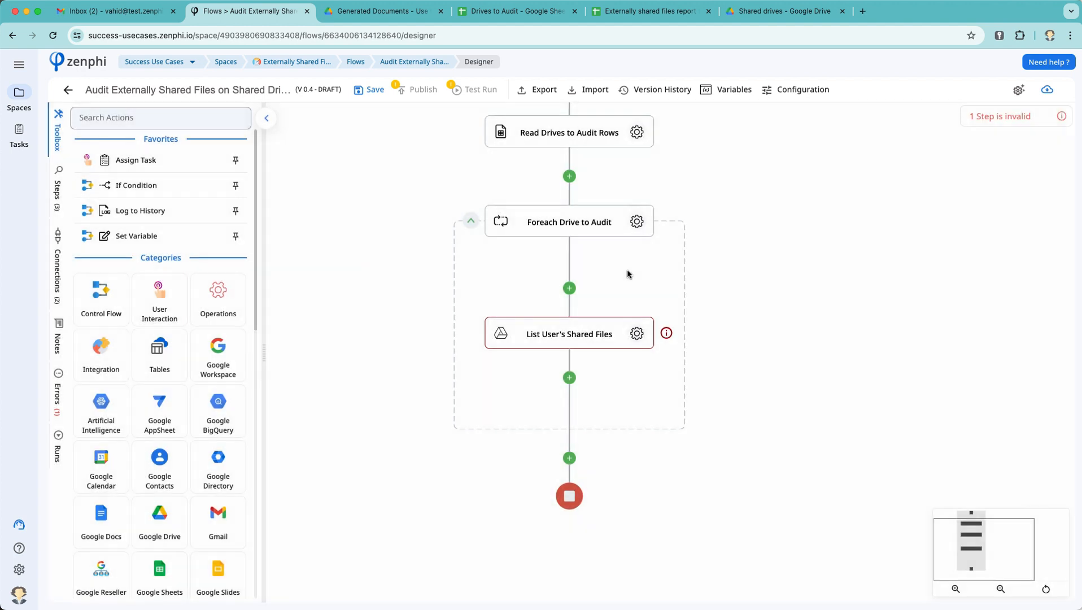
click(579, 288)
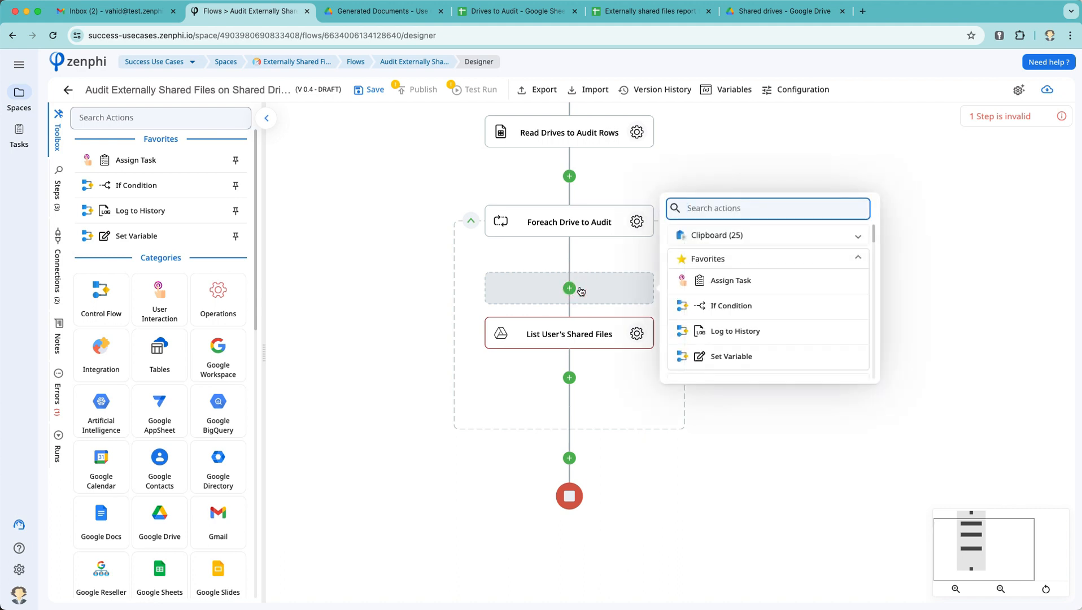
text(list)
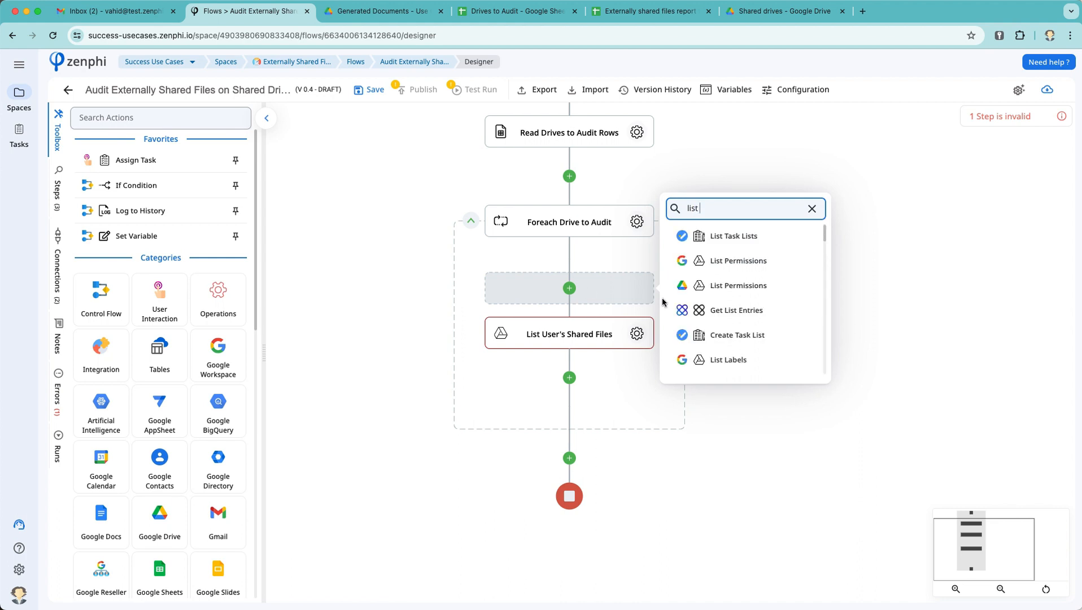
click(737, 285)
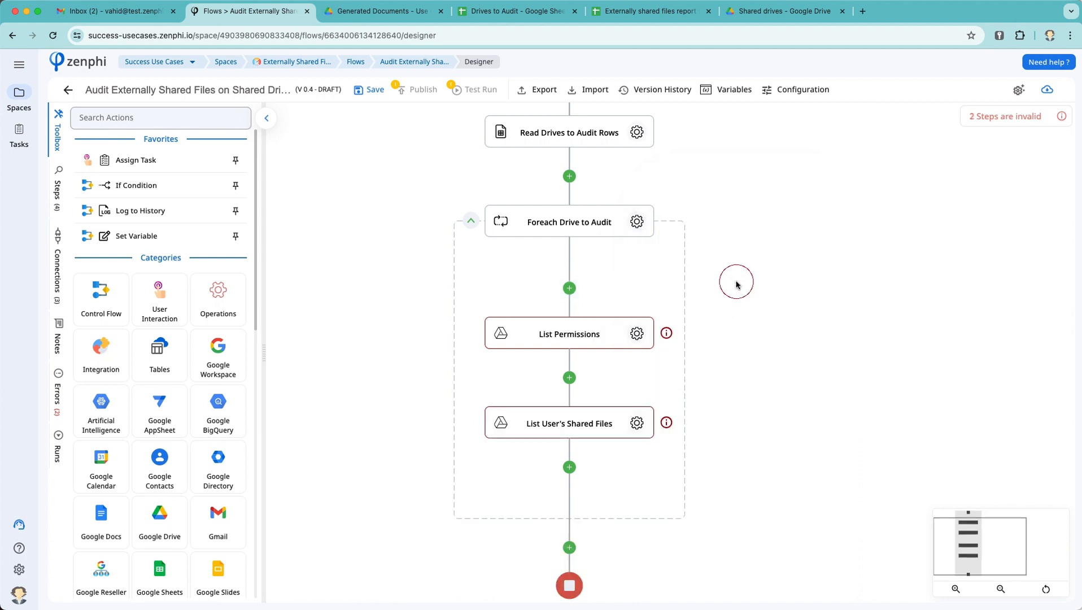
Step: Set the List Permissions step's connection to Google Drive
click(635, 334)
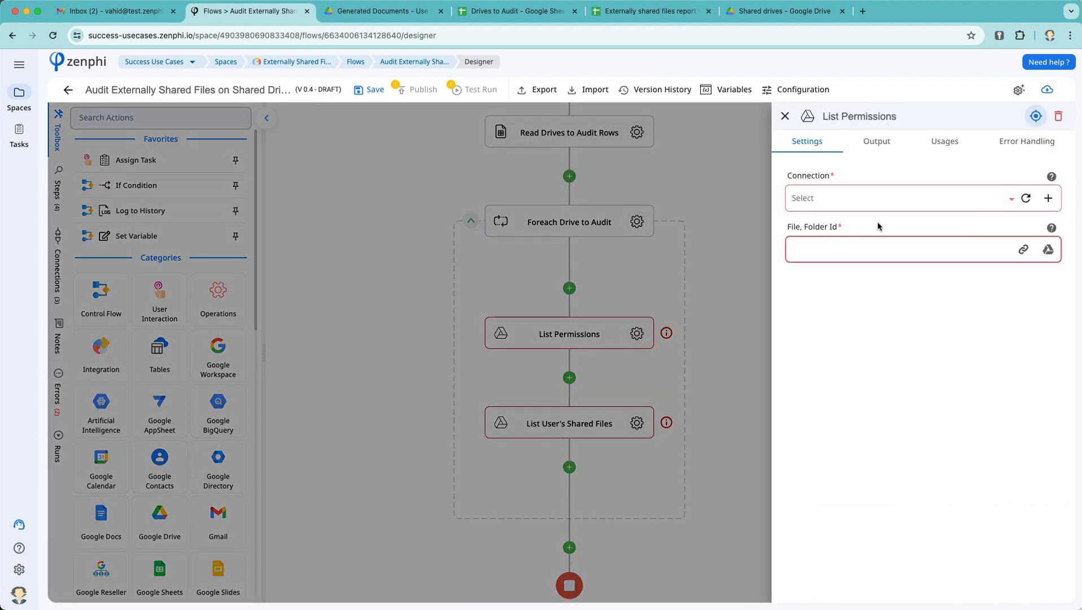
click(874, 206)
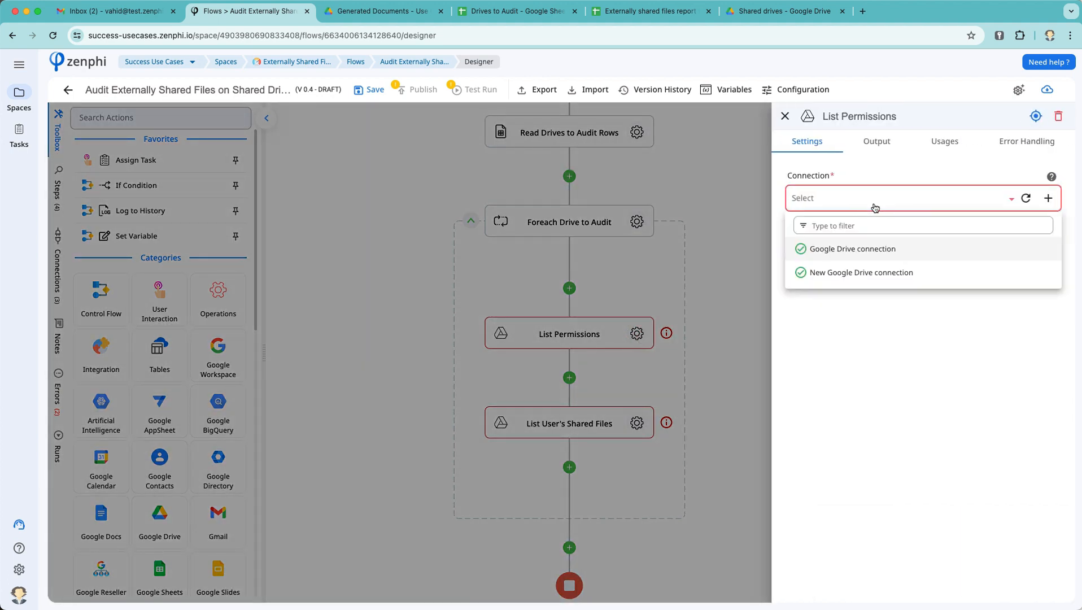
click(853, 249)
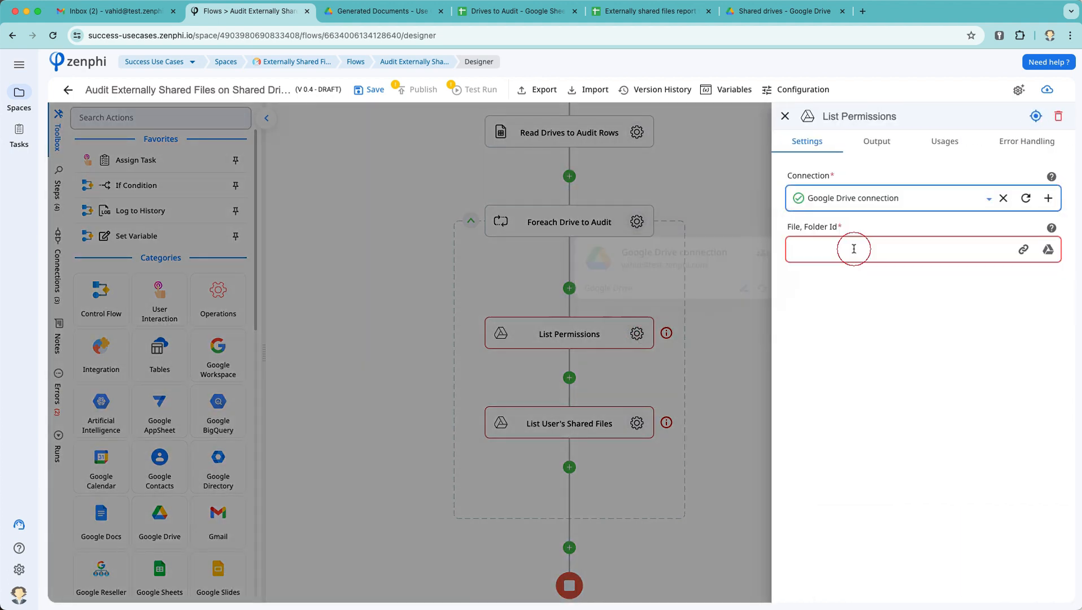
Step: Fill File, Folder Id with the loop row's Drive Id [ A ] and view the Permissions output
click(1023, 249)
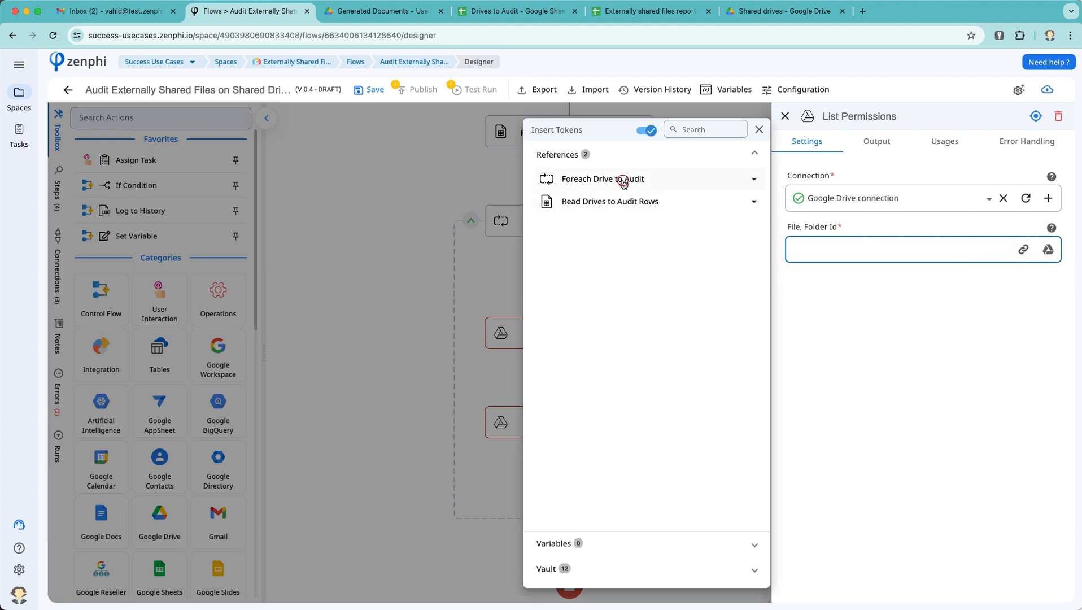
click(624, 180)
click(627, 209)
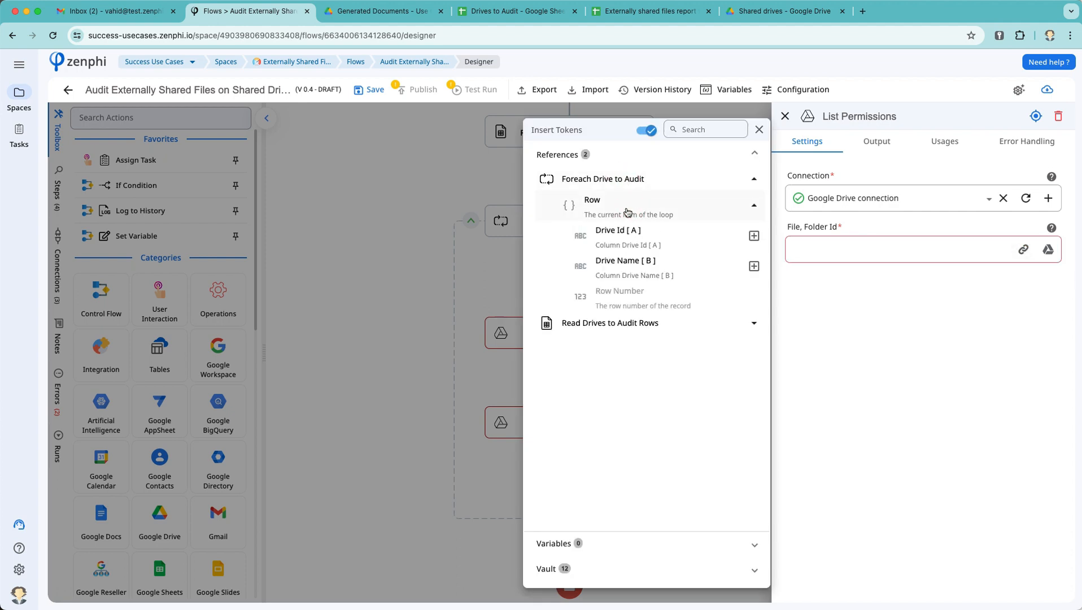
click(754, 235)
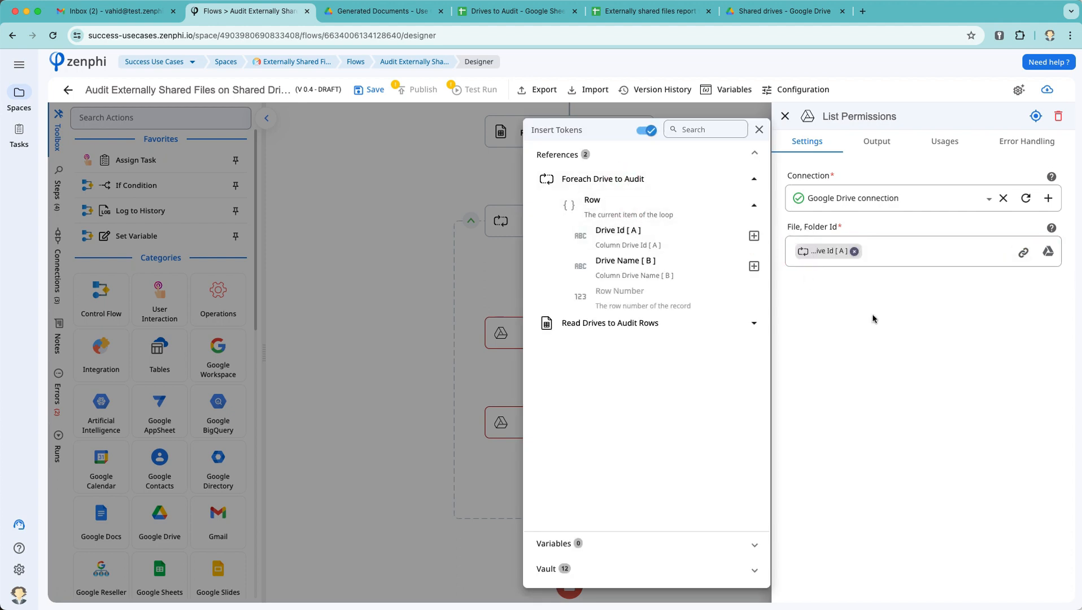
click(920, 334)
click(884, 141)
click(887, 170)
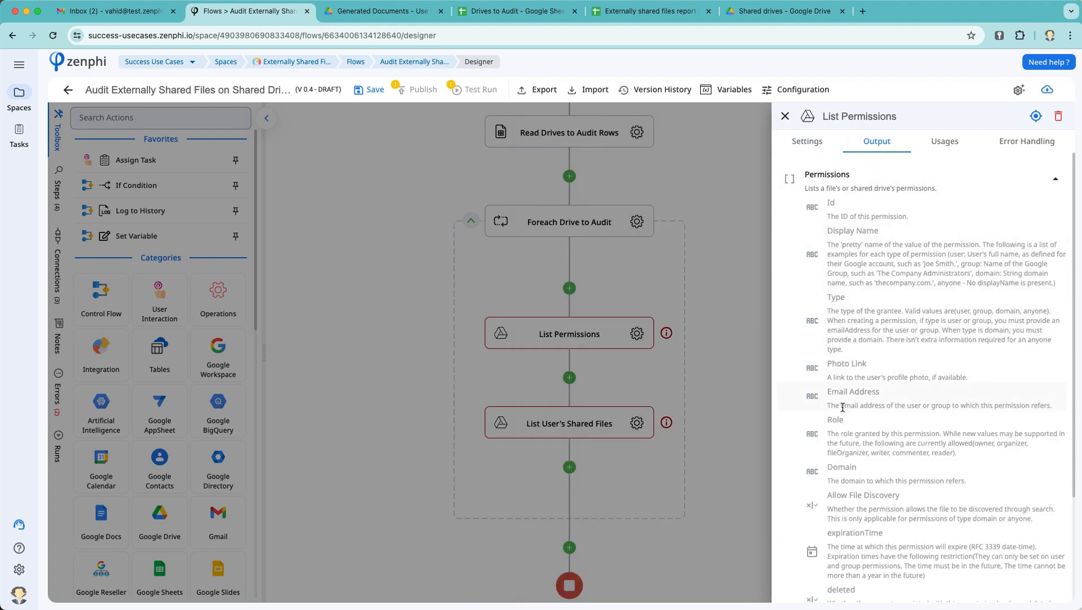
Step: Rename the List Permissions step to 'List Shared Drive's Members'
click(613, 371)
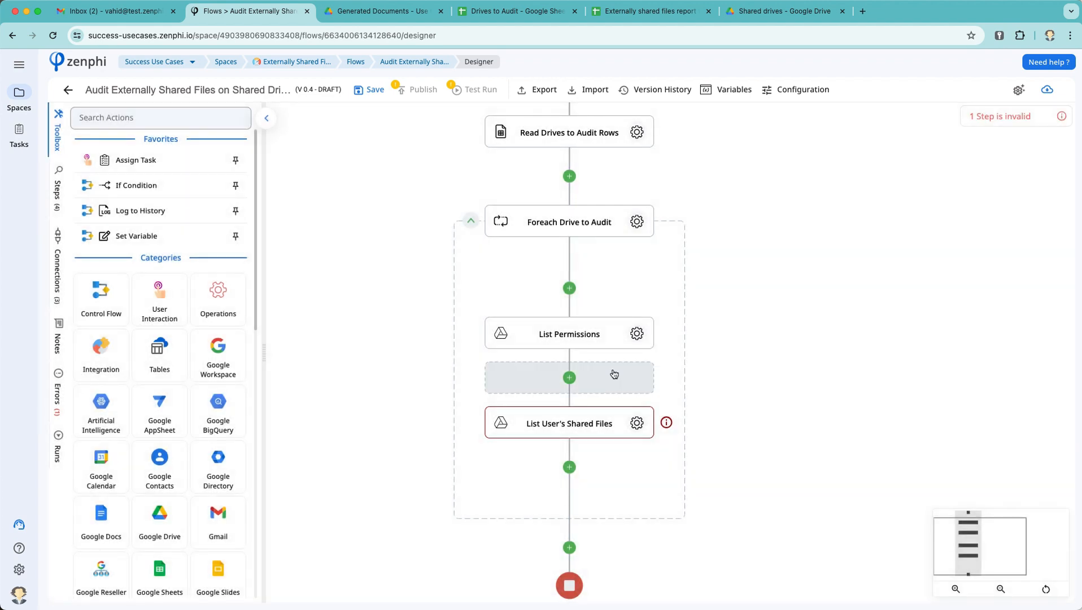
click(592, 335)
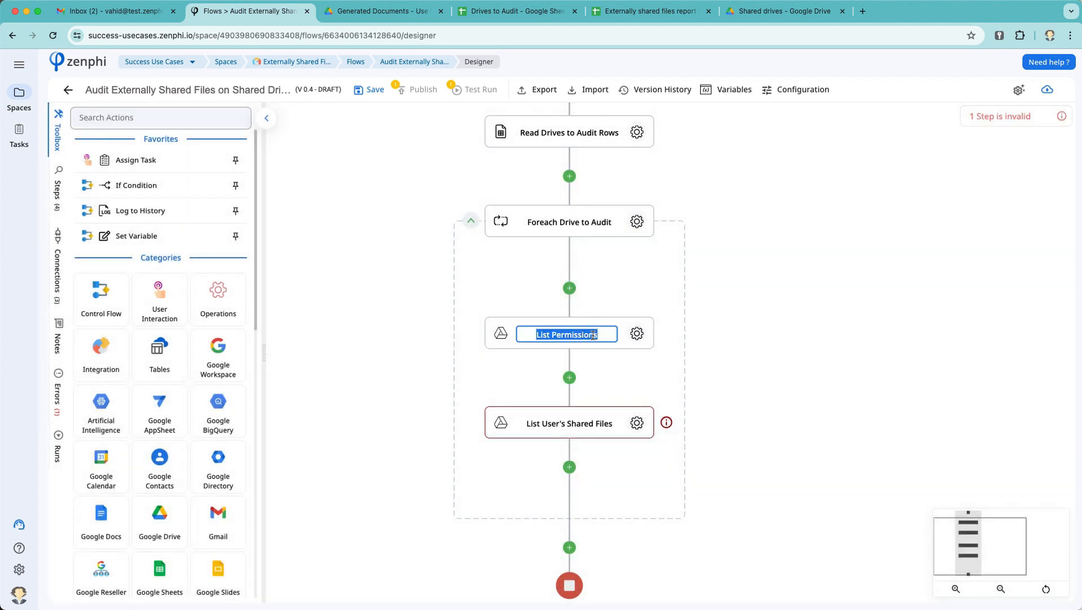
text(List Share)
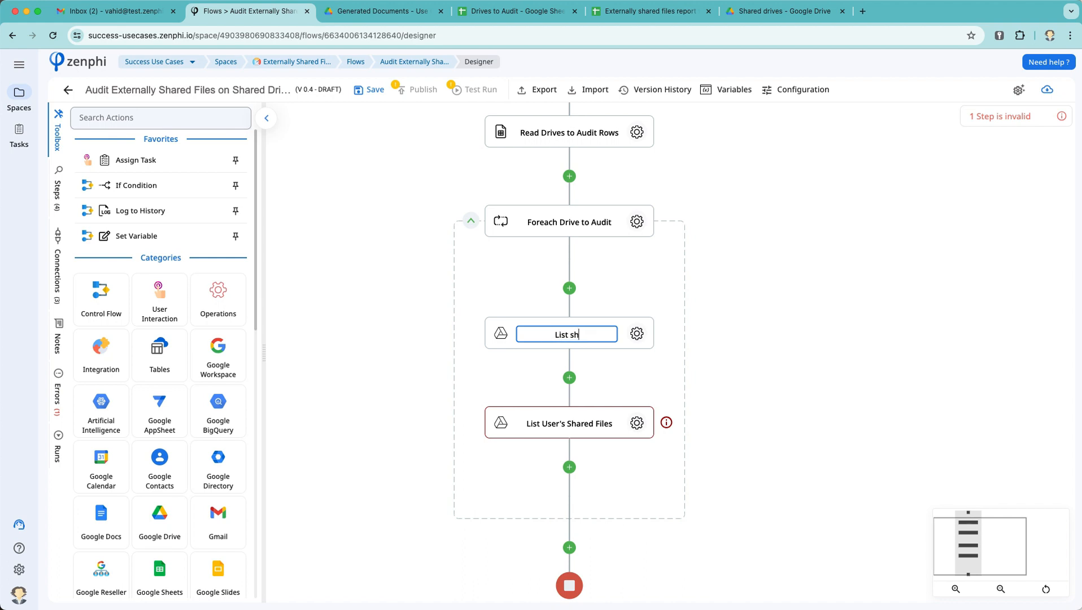
text(d Drive's Members)
click(603, 367)
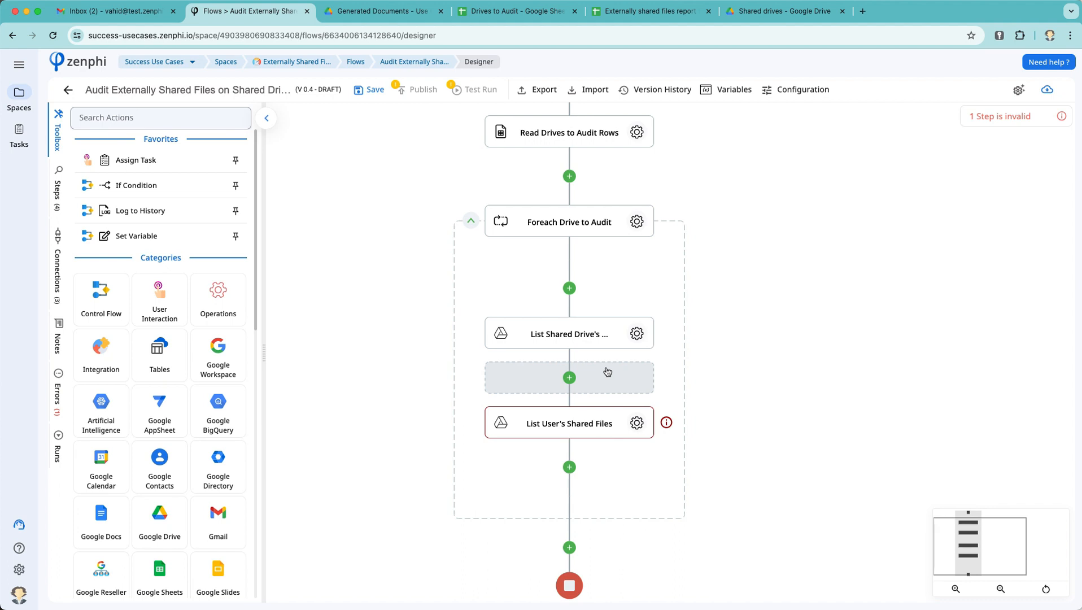
Step: Inspect the List Shared Drive's Members Permissions output fields such as Role, Email Address and Domain
click(636, 334)
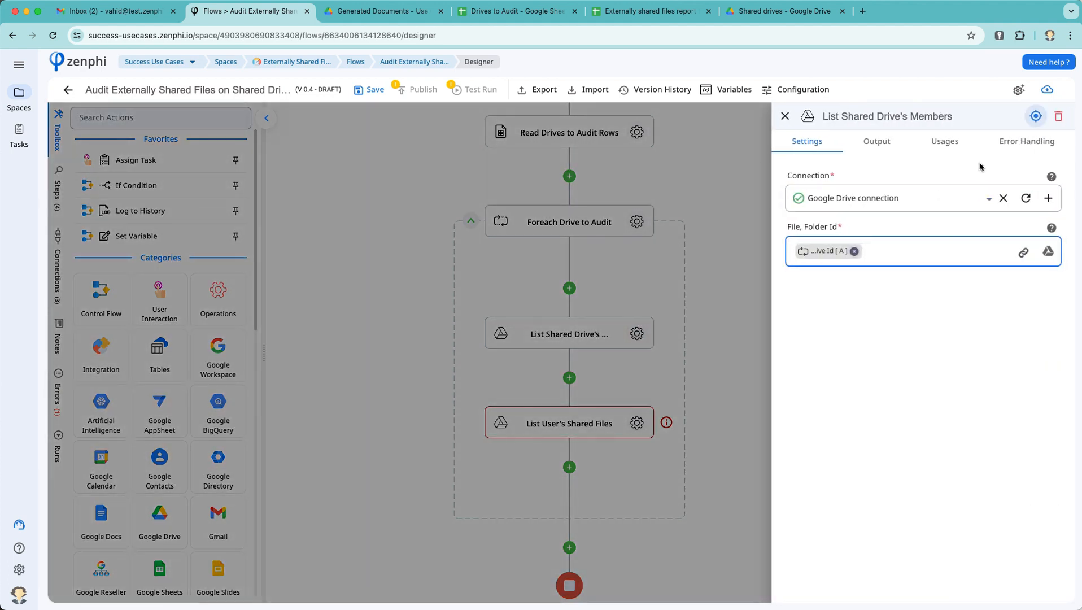
click(872, 150)
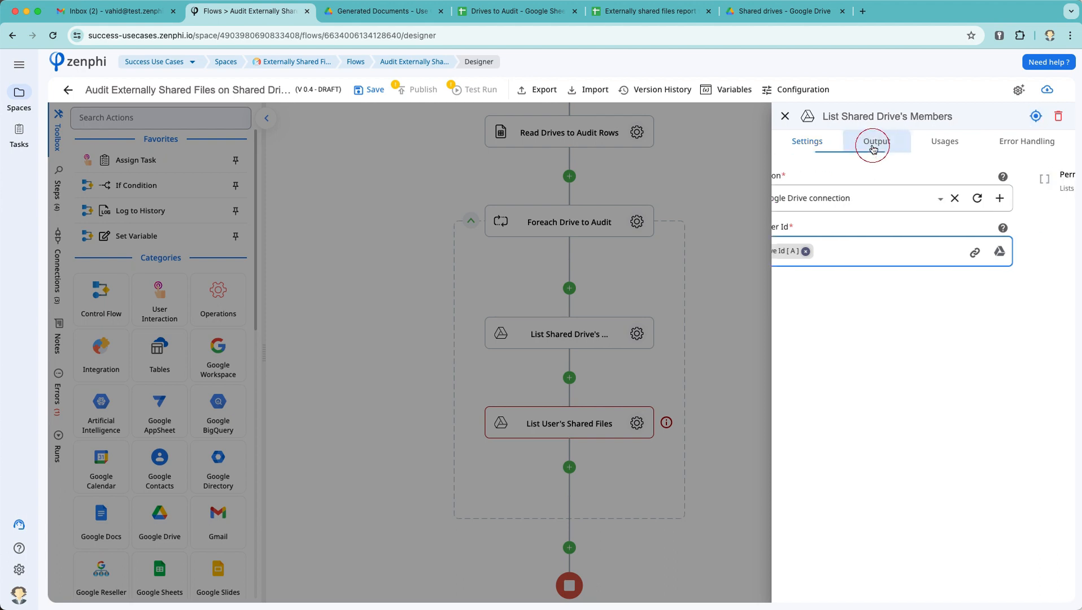
click(865, 185)
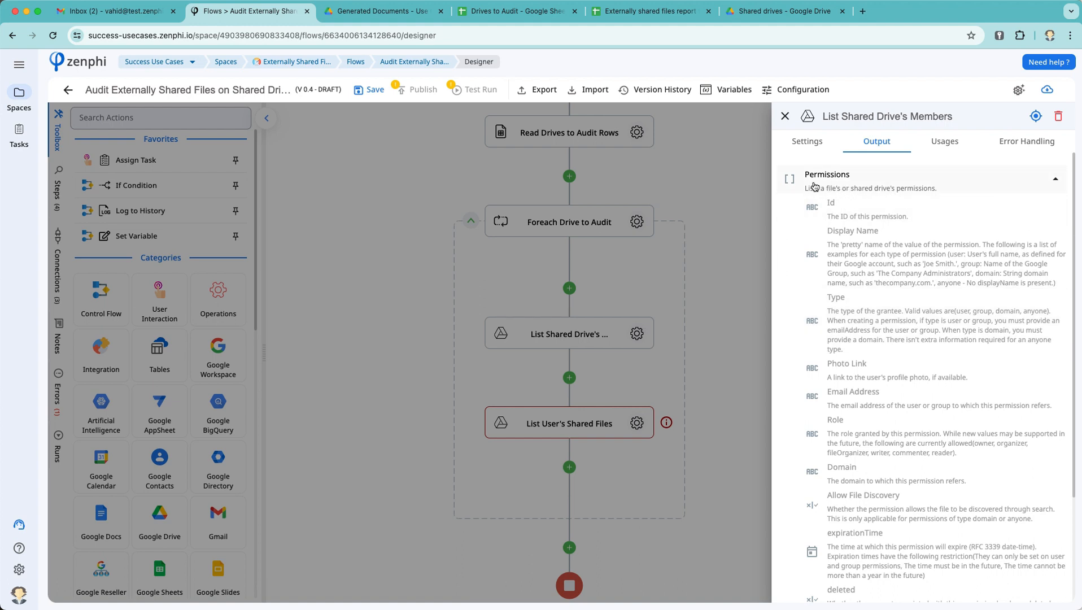
scroll(854, 311, down, 5)
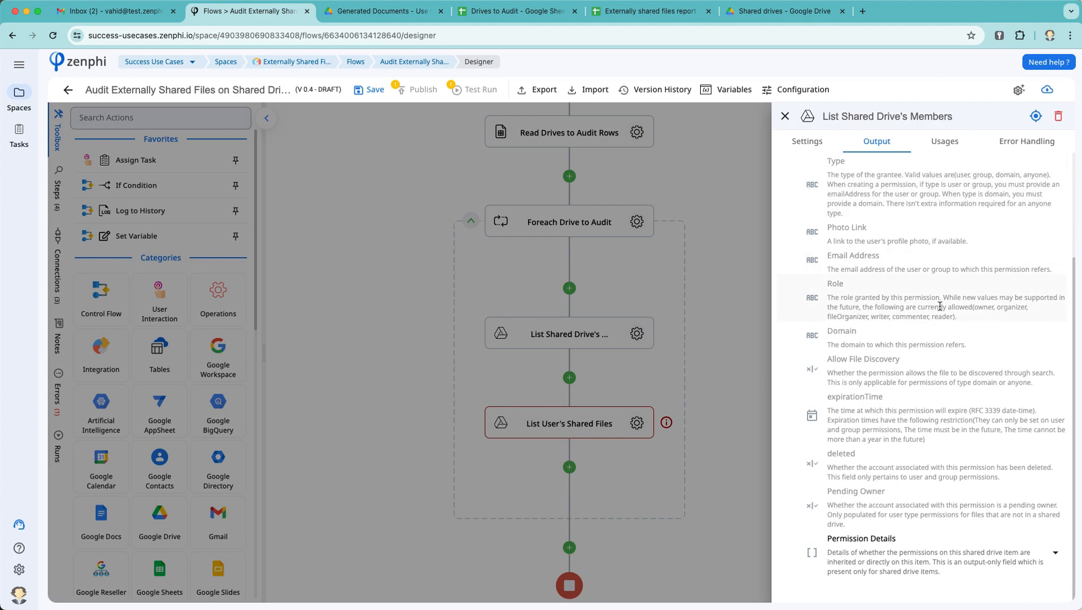
scroll(941, 307, up, 5)
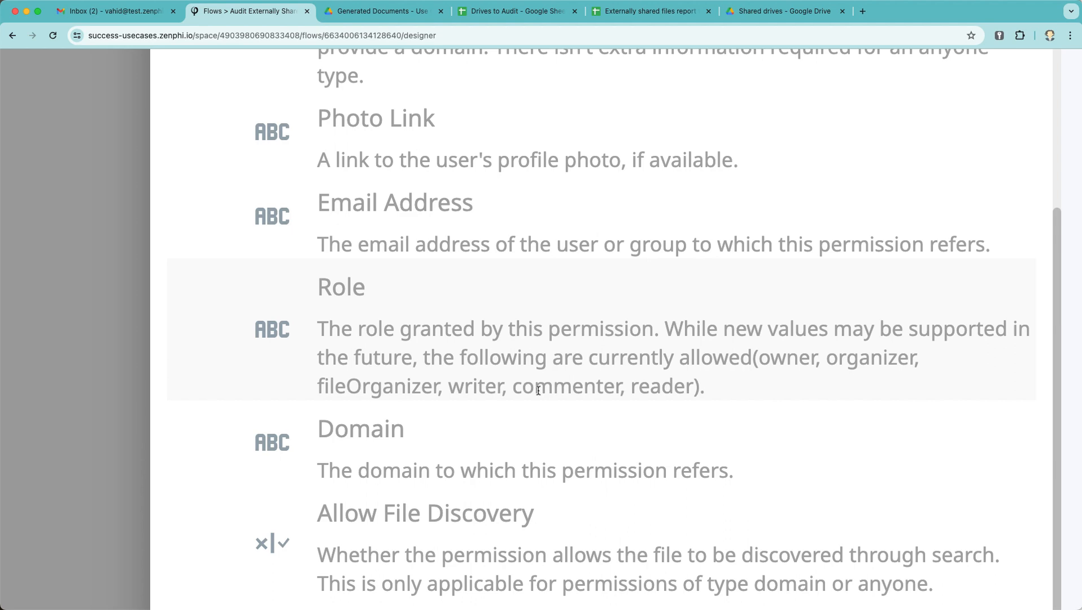
scroll(538, 391, down, 5)
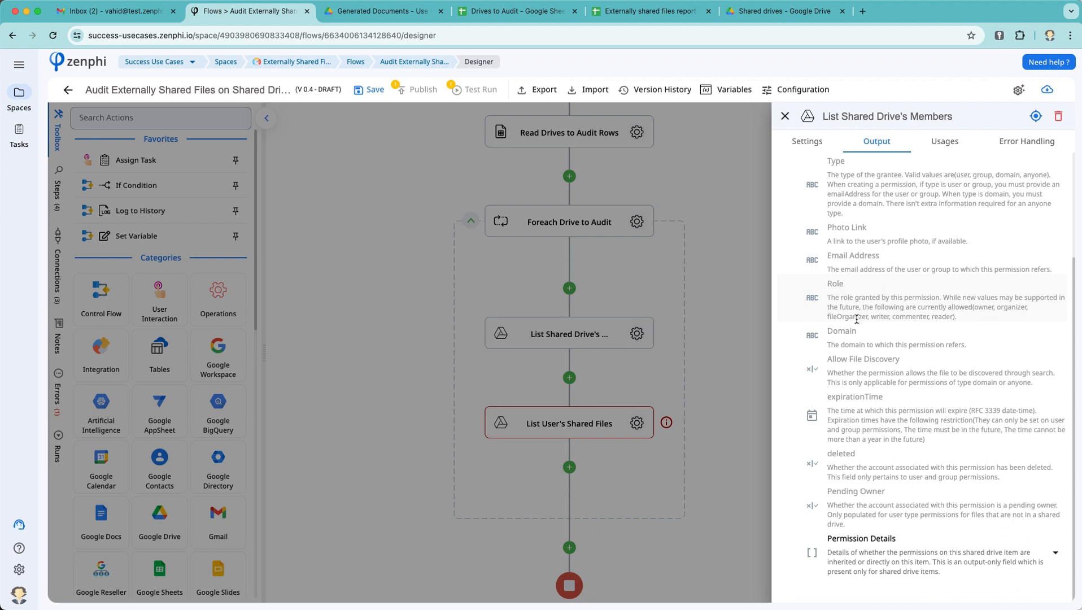
click(621, 372)
Step: Insert a Query Collection step after List Shared Drive's Members
click(564, 373)
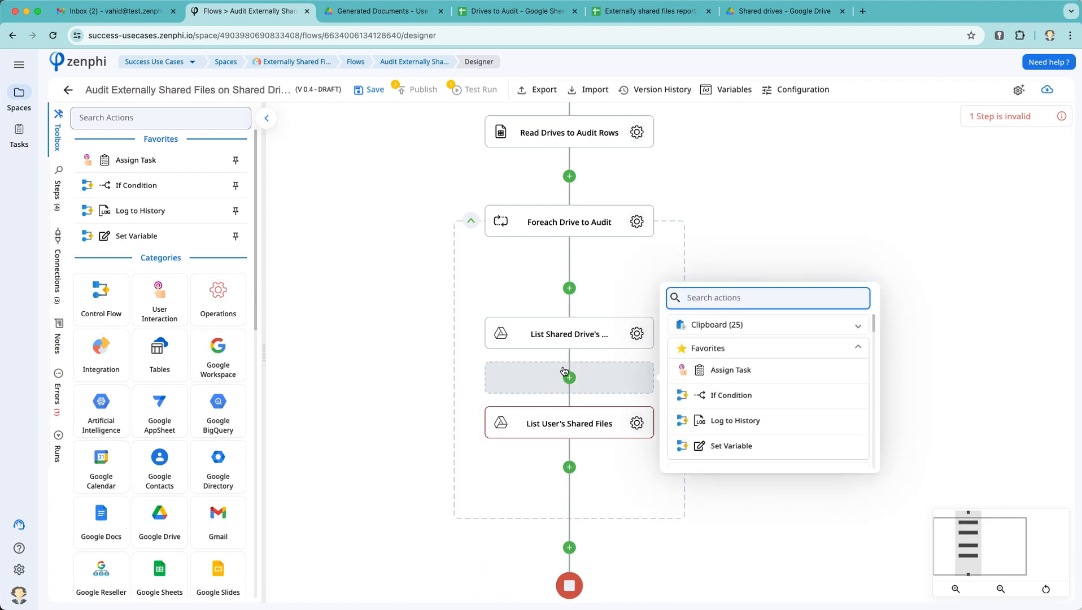
text(query)
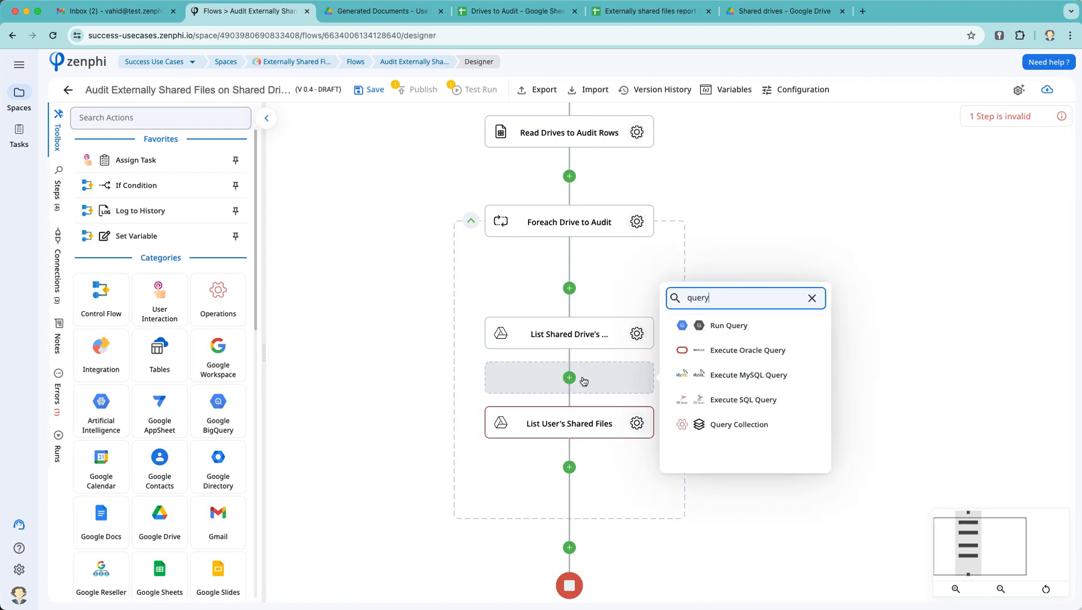
click(739, 424)
Step: Set the query's Collection to the members step's Permissions
click(638, 424)
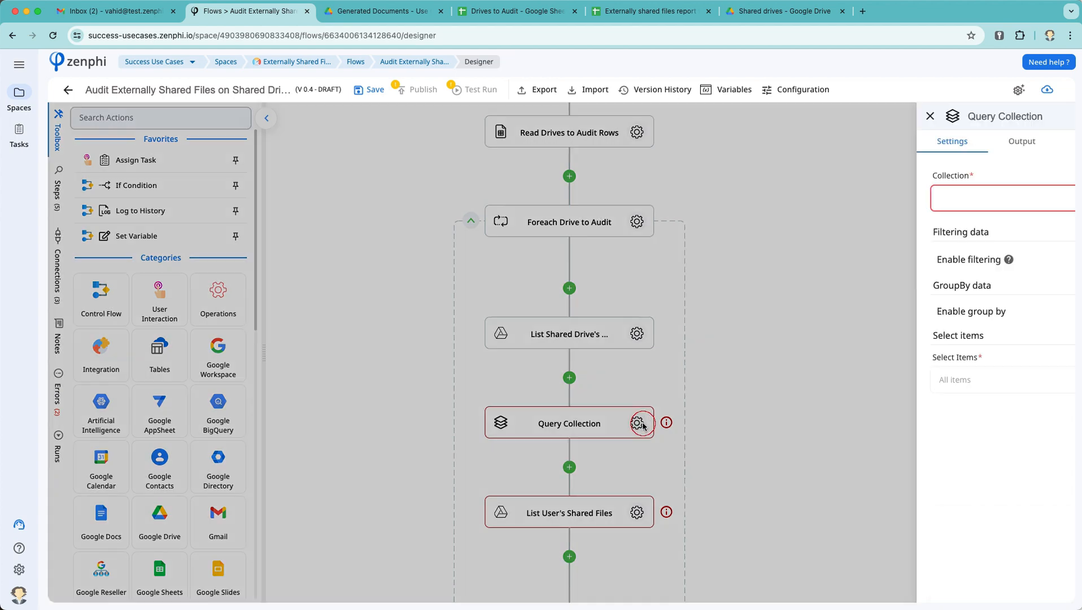
click(1043, 199)
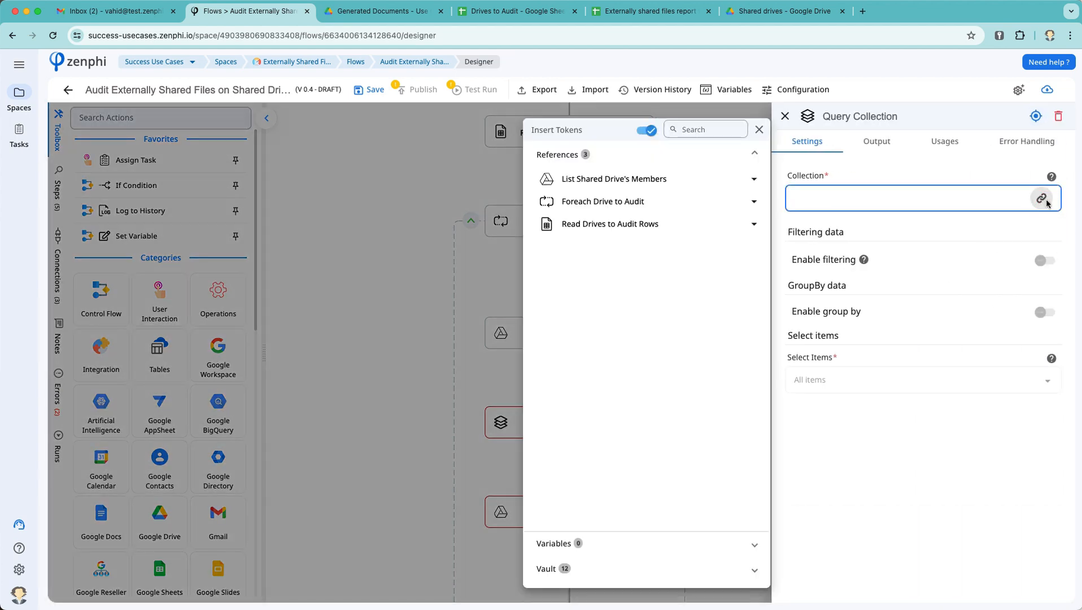
click(690, 182)
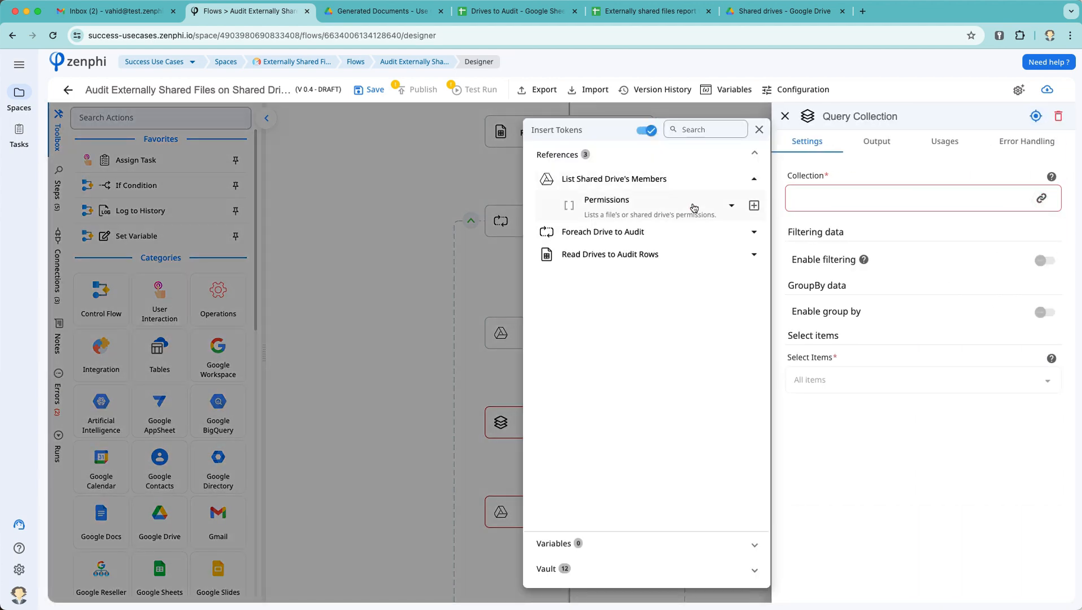
click(732, 205)
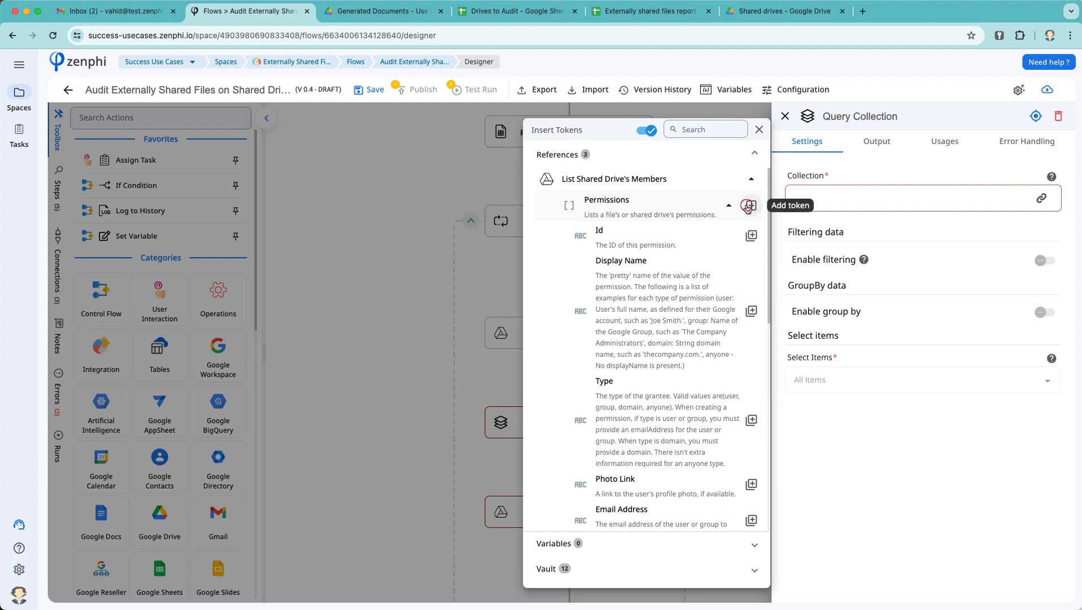
click(748, 206)
click(1042, 265)
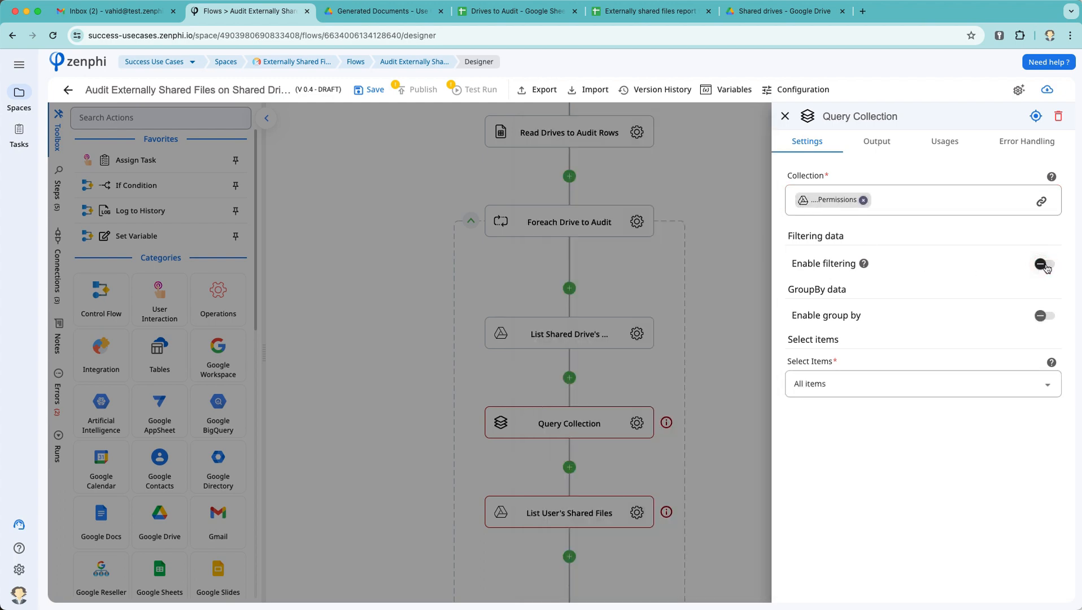
Step: Enable filtering with a first condition Item.Role equals organizer, adding an OR branch
click(1045, 266)
click(1047, 308)
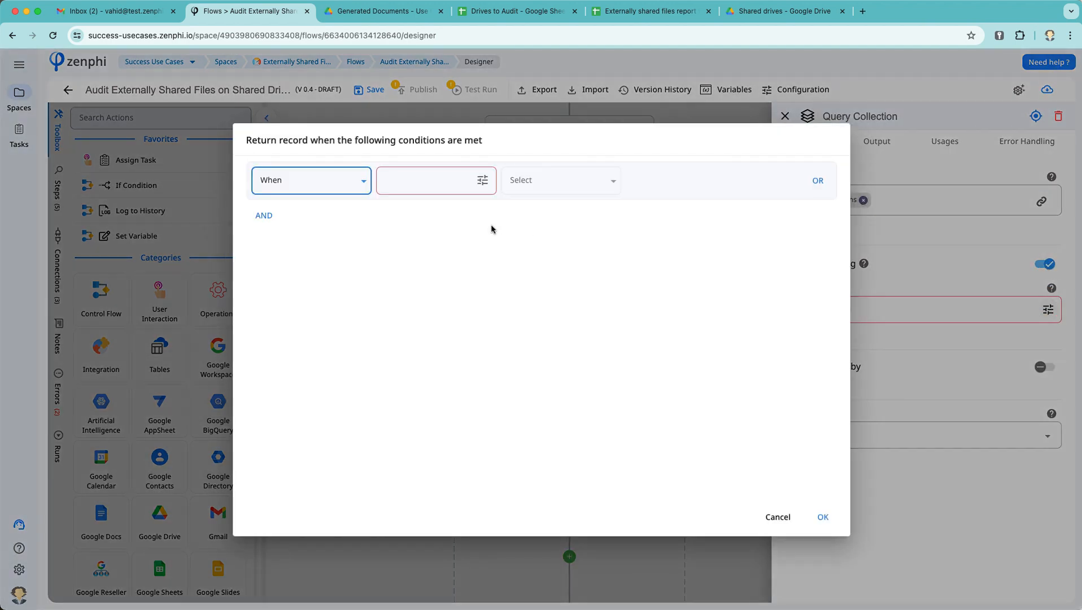
click(480, 179)
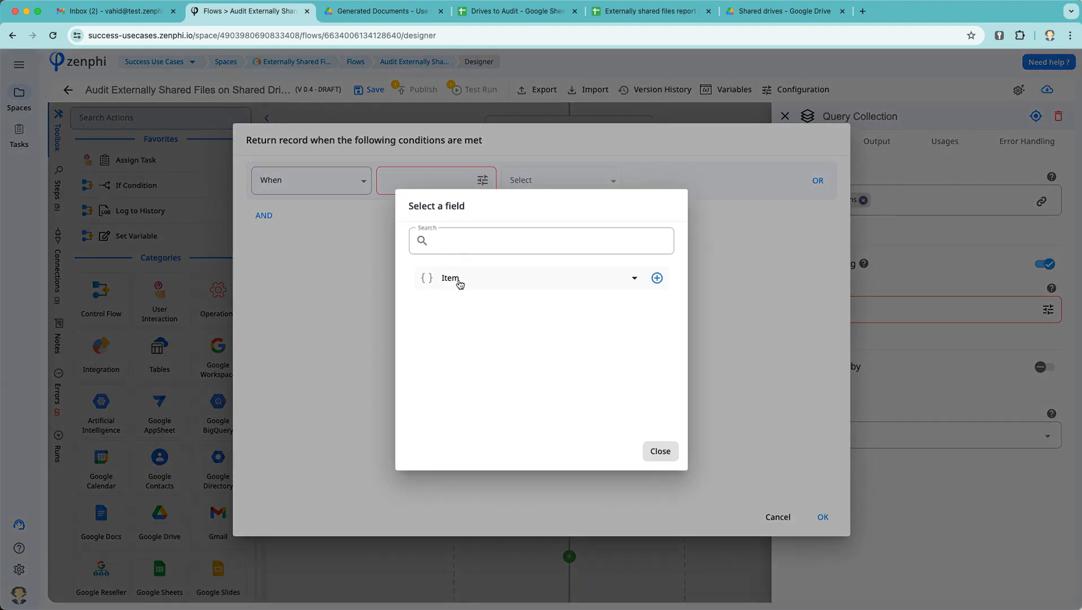
click(461, 280)
scroll(635, 395, down, 1)
click(664, 398)
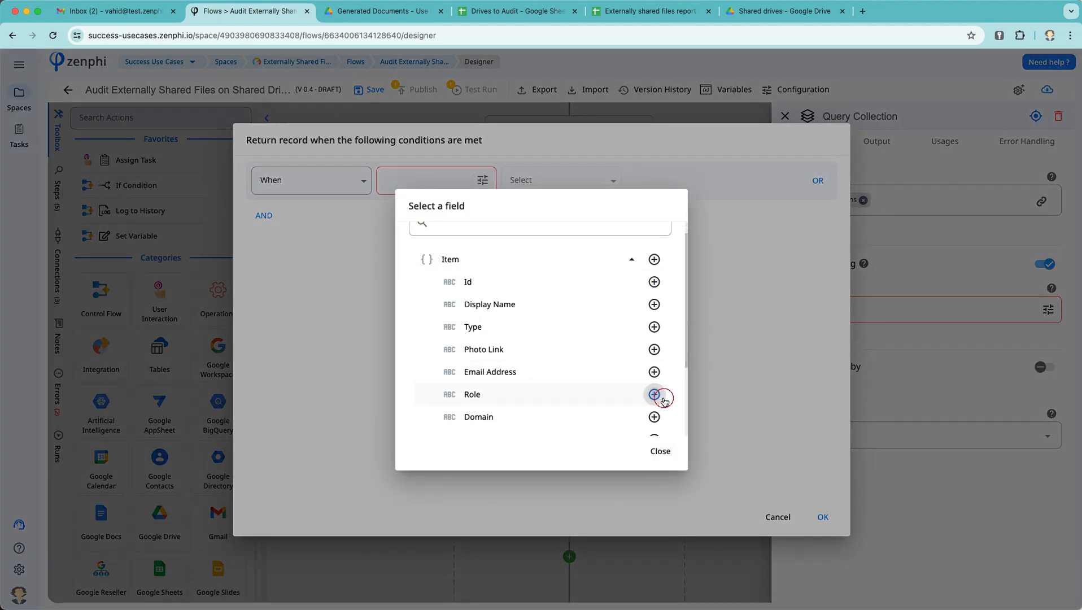
click(569, 189)
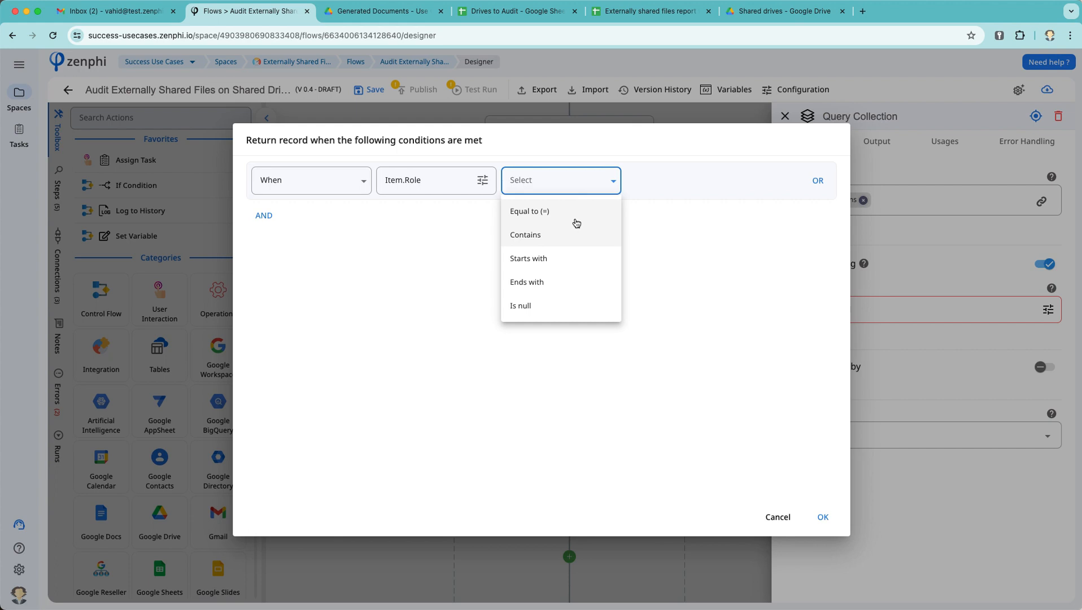
click(574, 220)
click(685, 179)
text(organizer)
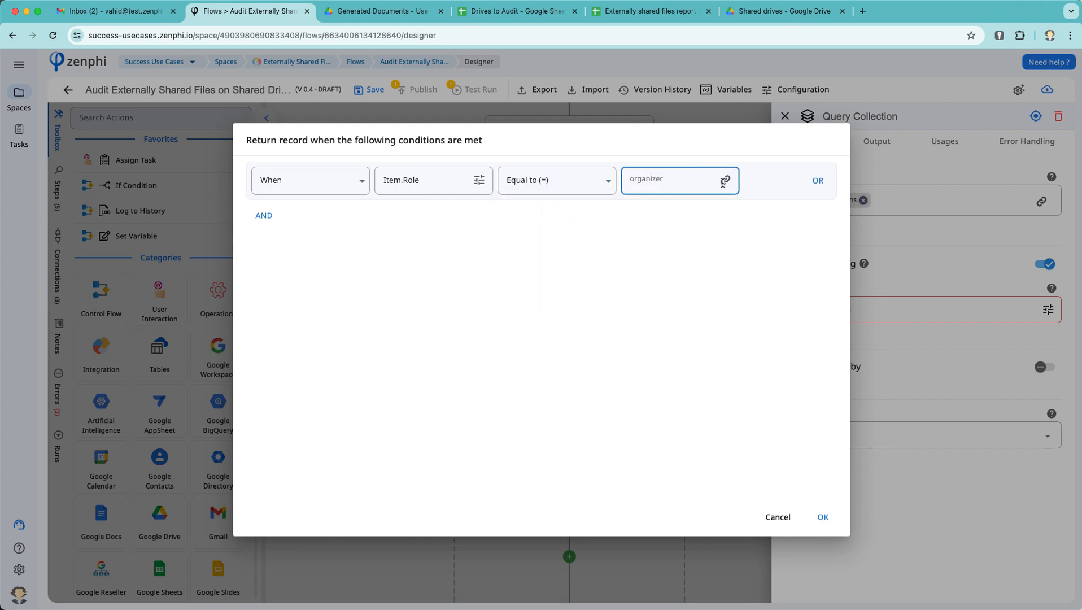
click(818, 180)
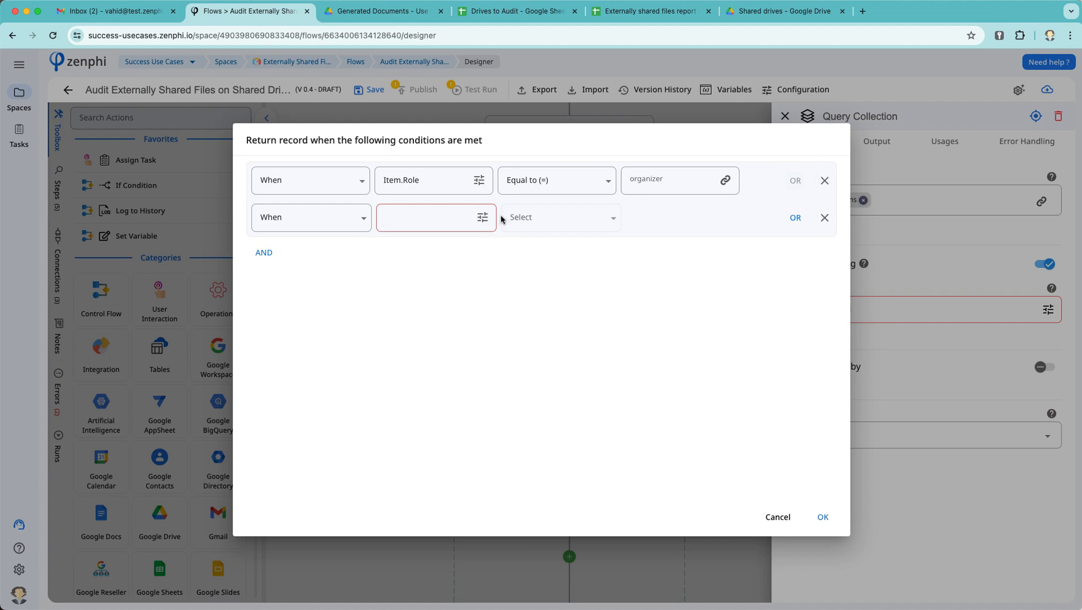
Step: Add the second condition Item.Role equals fileOrganizer and confirm the filter
click(484, 218)
click(452, 278)
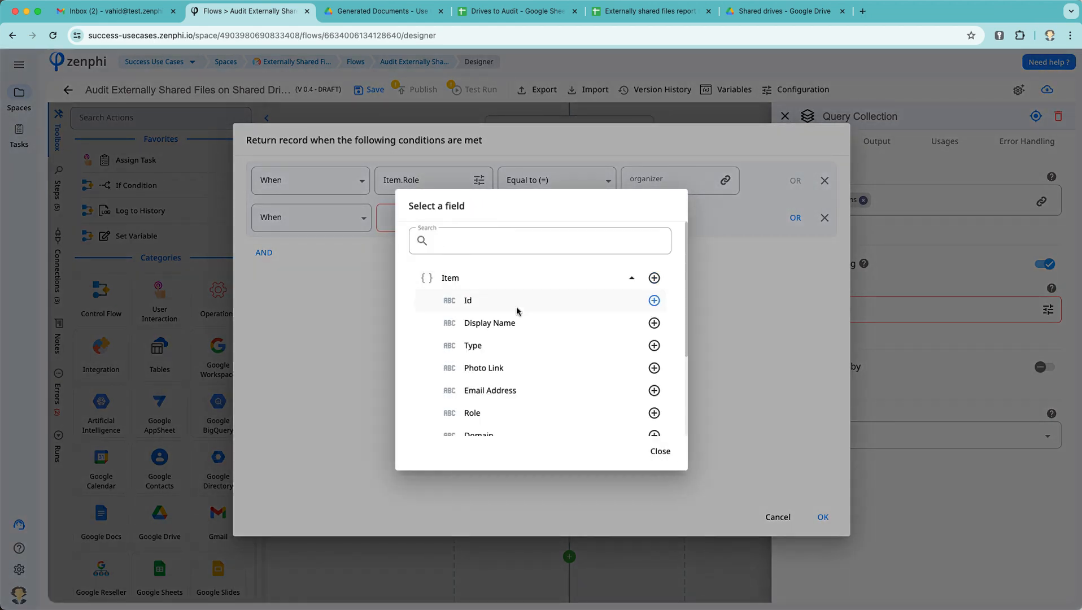
click(654, 413)
click(577, 220)
click(563, 247)
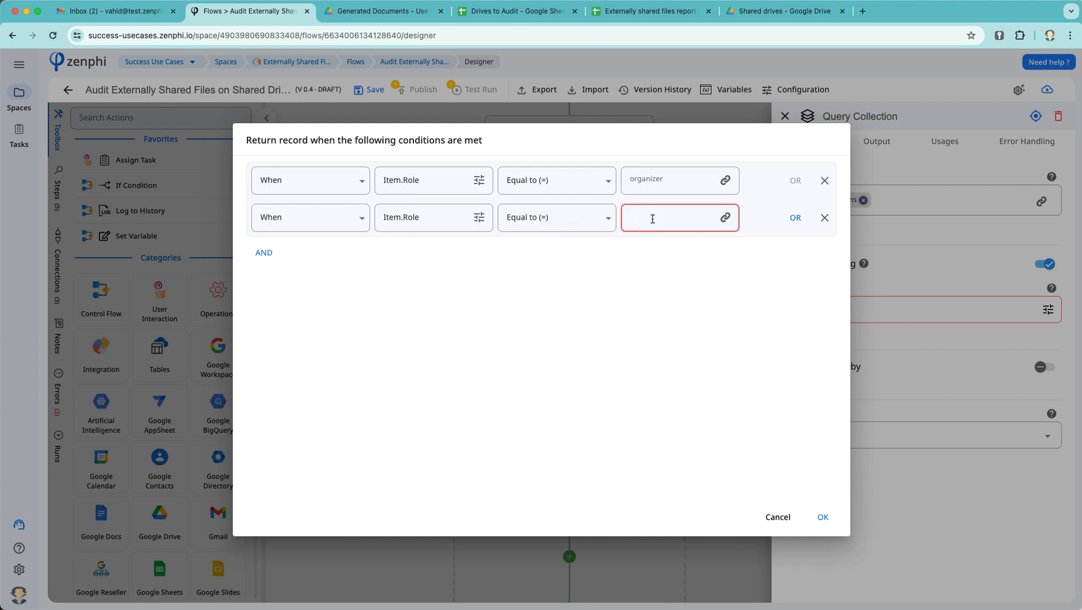
text(fileOrganizer)
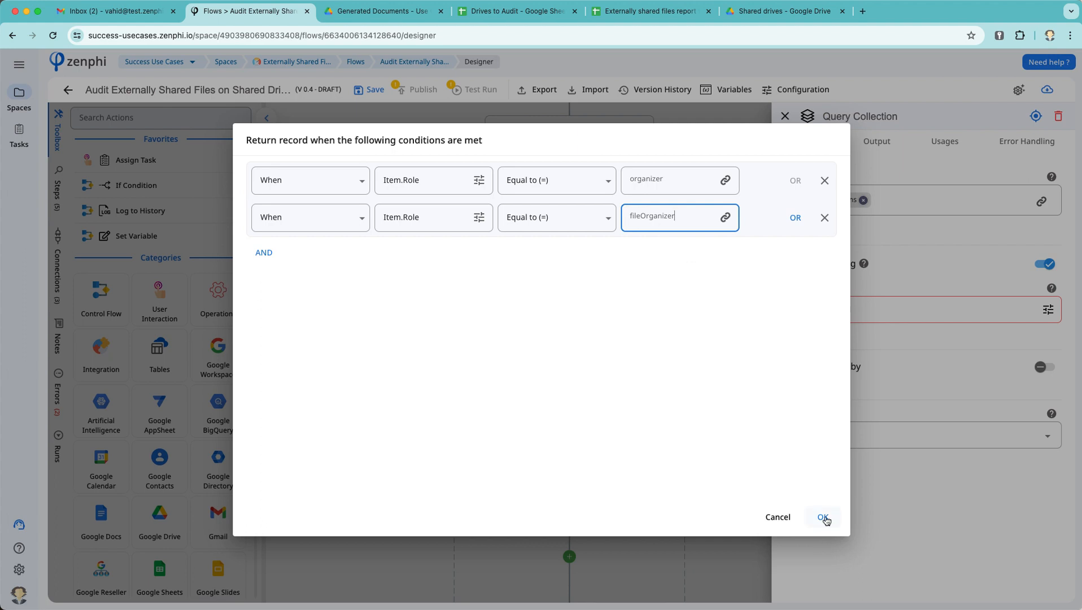
click(824, 516)
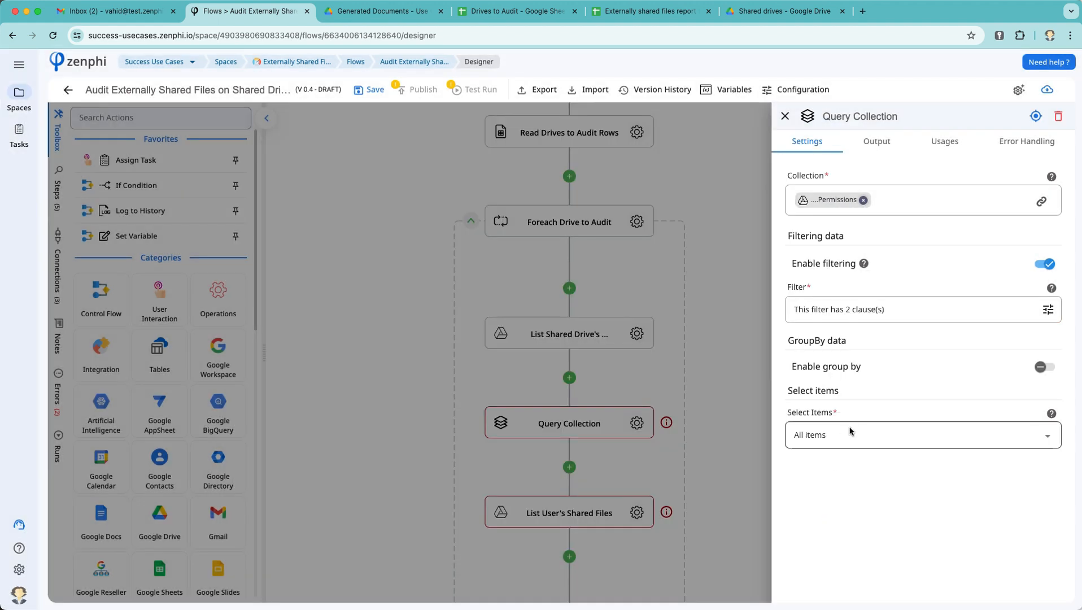
Step: Return only the first item and rename the query step 'Get a member with Organizer role'
click(850, 433)
click(839, 511)
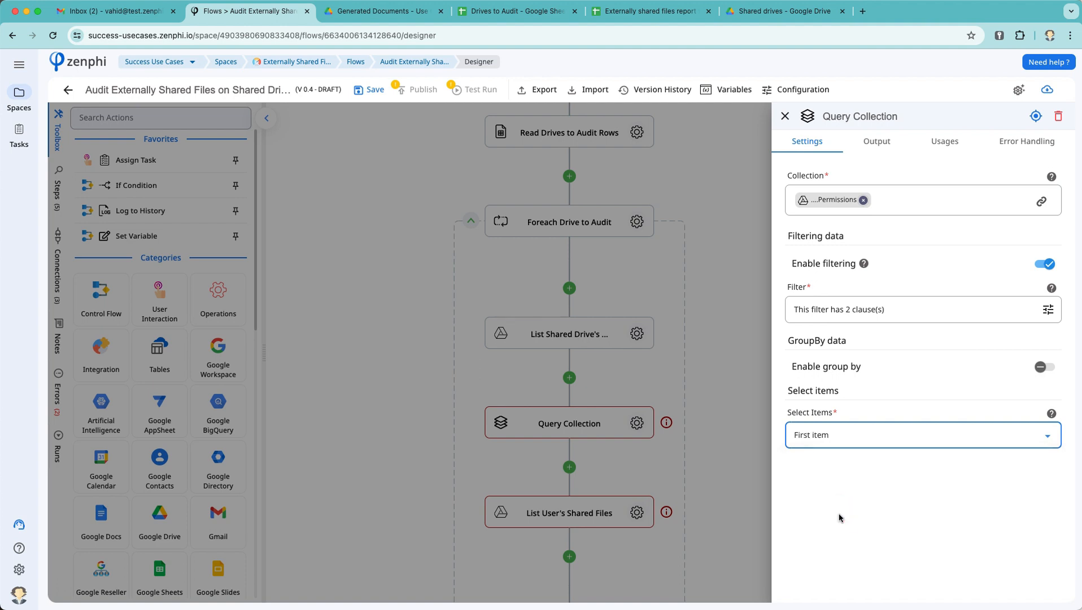
click(868, 115)
text(Get)
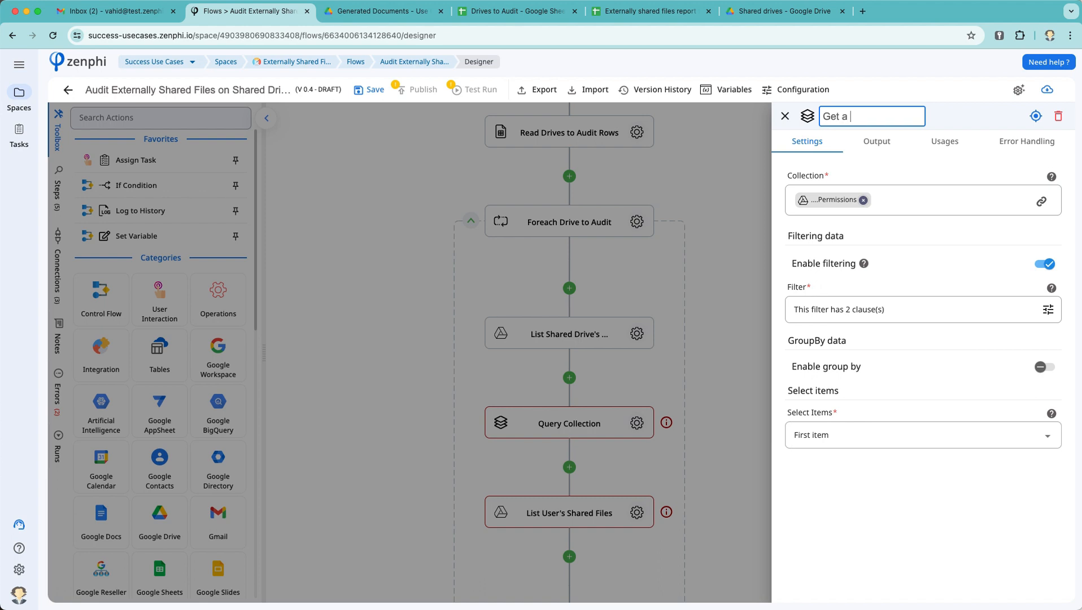
text( an member with ORgan)
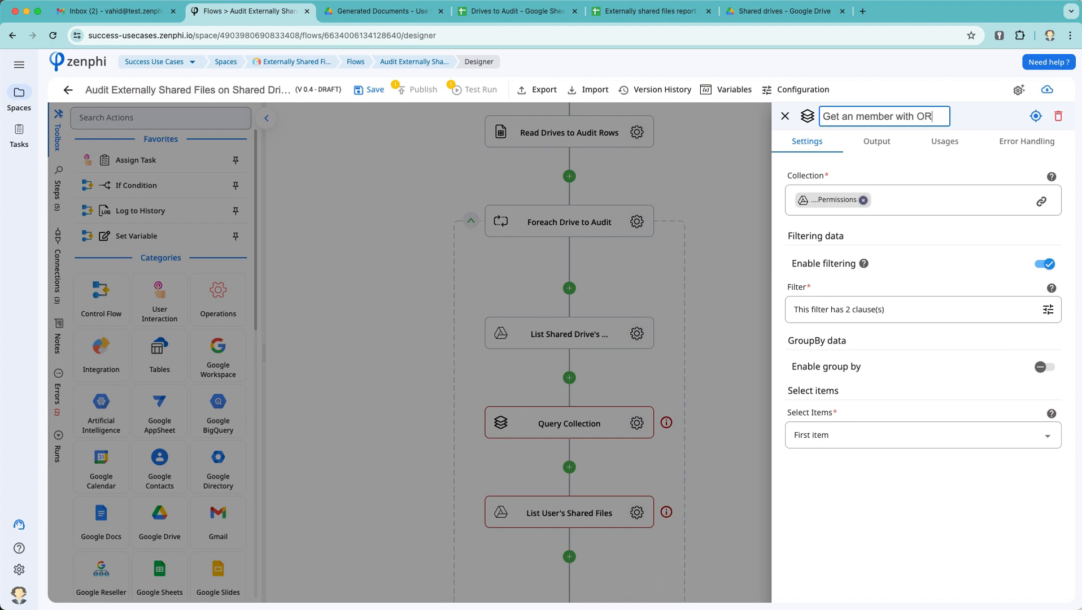
key(BackSpace)
key(BackSpace)
key(BackSpace)
key(BackSpace)
key(BackSpace)
text(Organizer role)
click(854, 117)
key(BackSpace)
Step: Check the renamed step's Item output and return to the flow
click(874, 142)
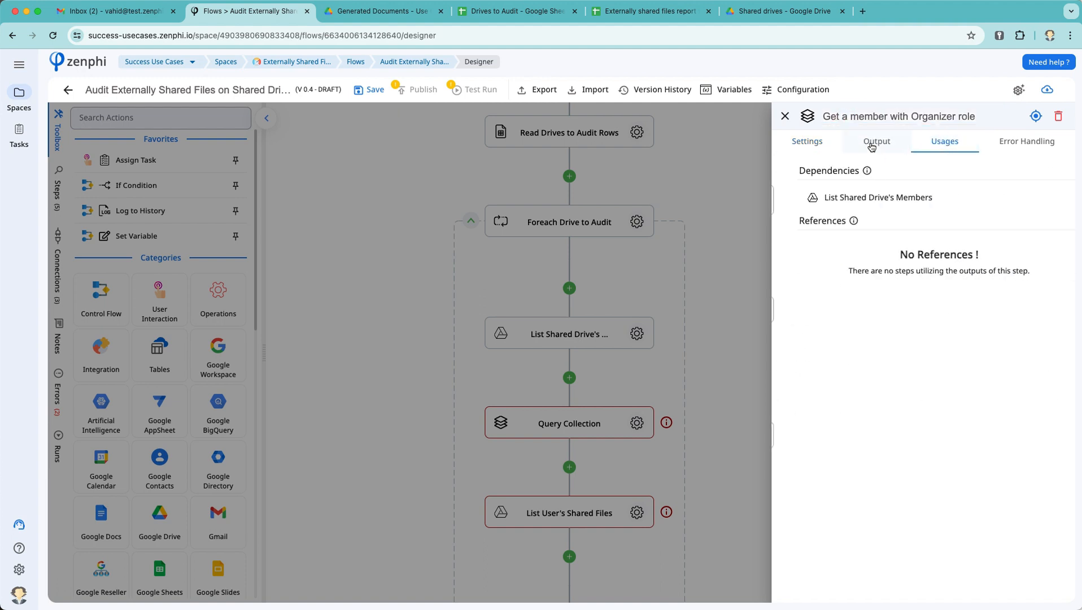
click(875, 178)
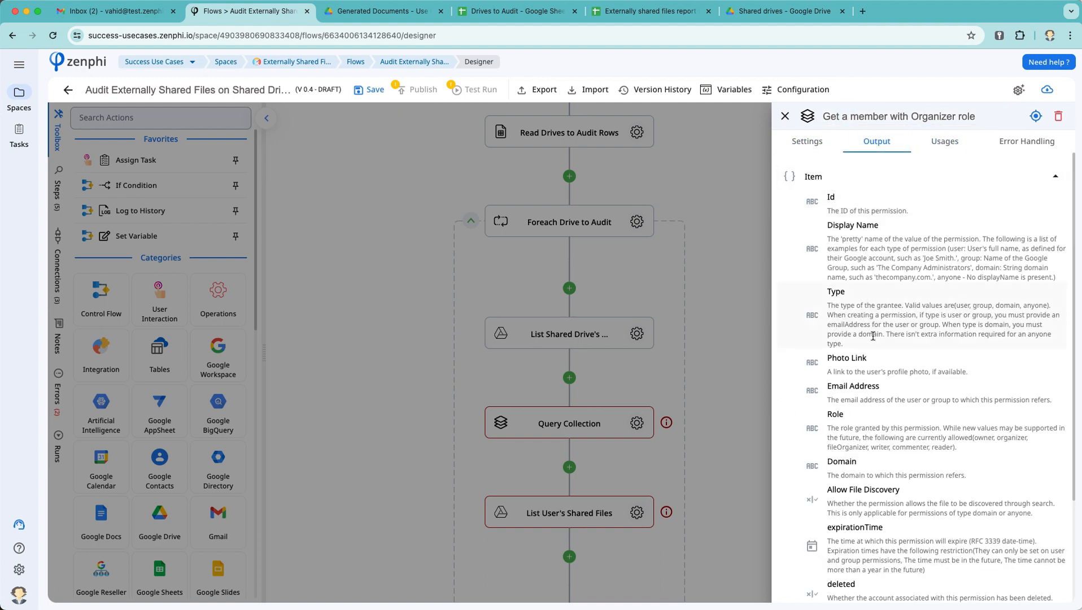
click(697, 348)
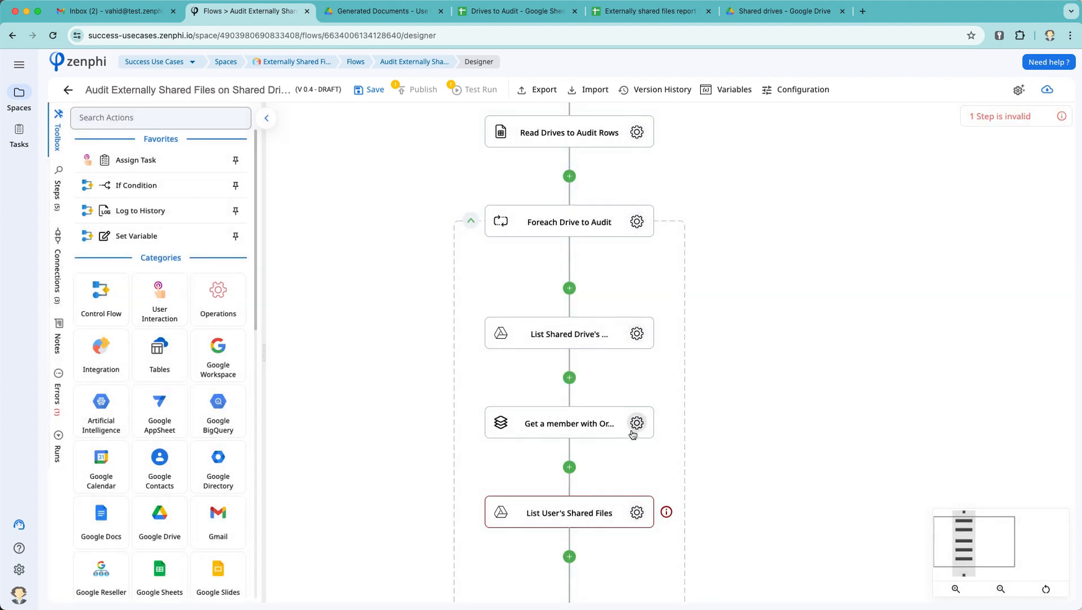
scroll(628, 445, down, 3)
Step: Set the shared-files step's User Email to the organizer member's Email Address
click(636, 377)
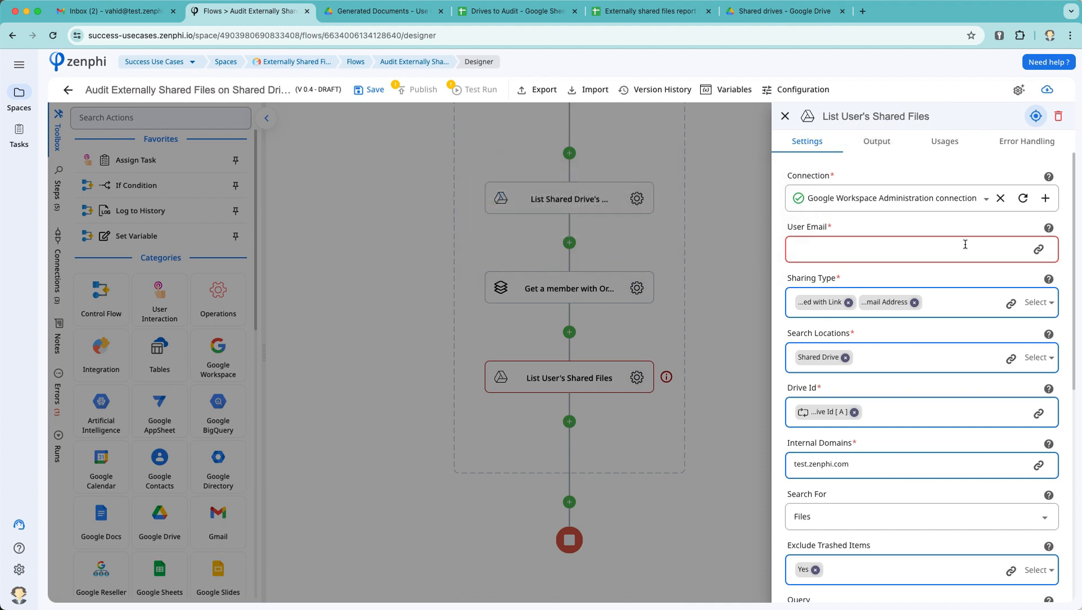
click(1039, 249)
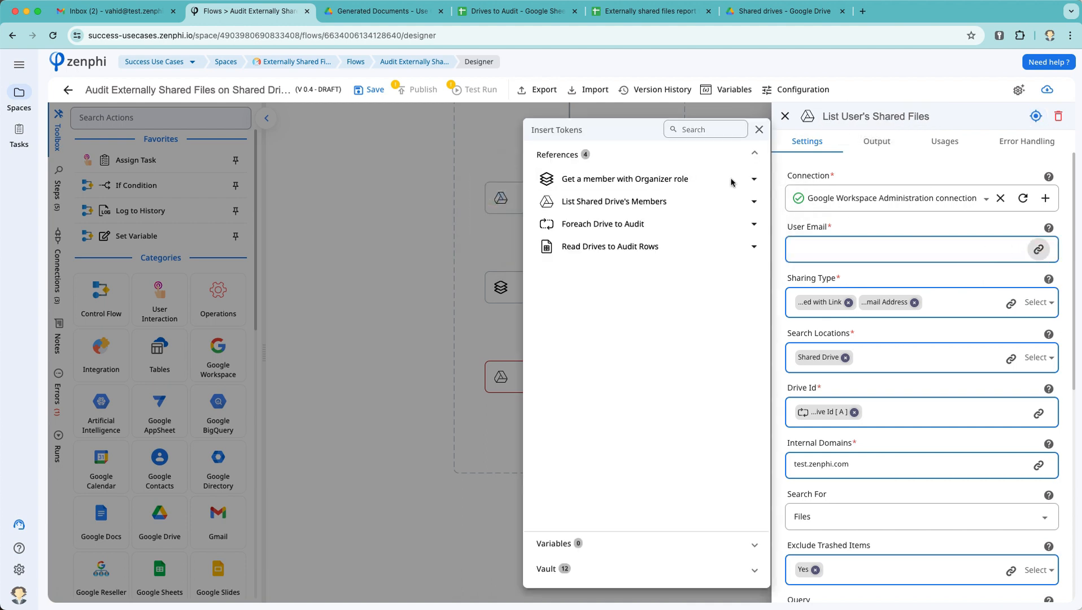
click(710, 182)
click(655, 202)
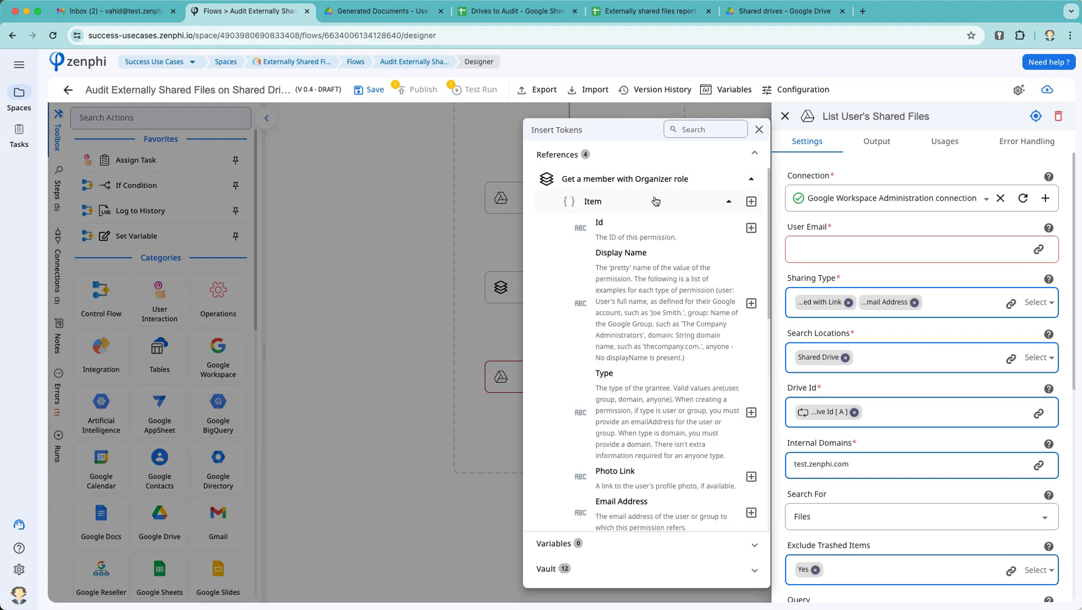
scroll(689, 407, down, 3)
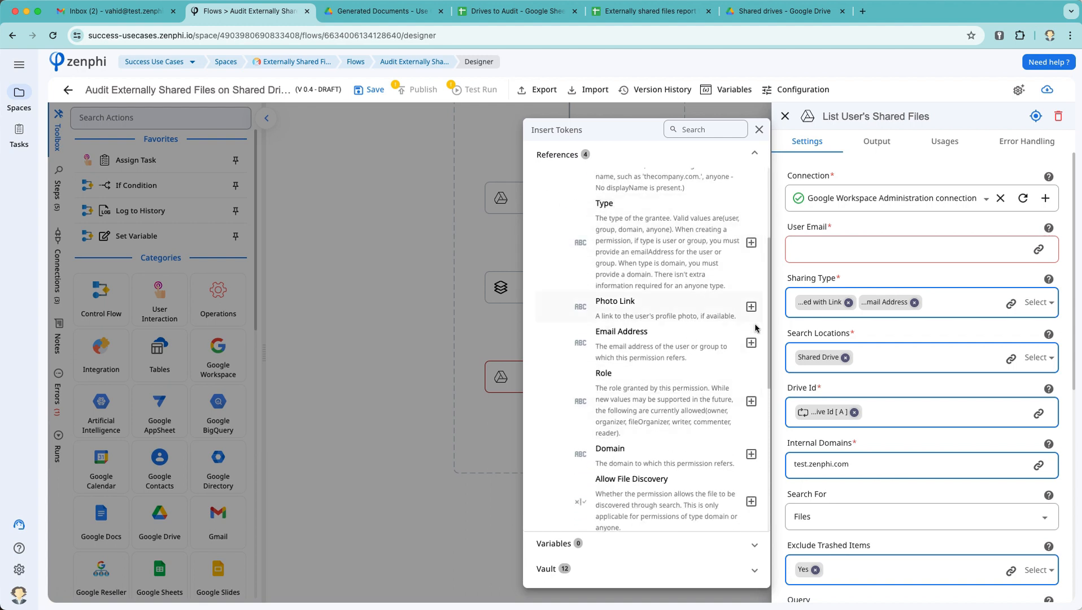
click(751, 343)
click(870, 230)
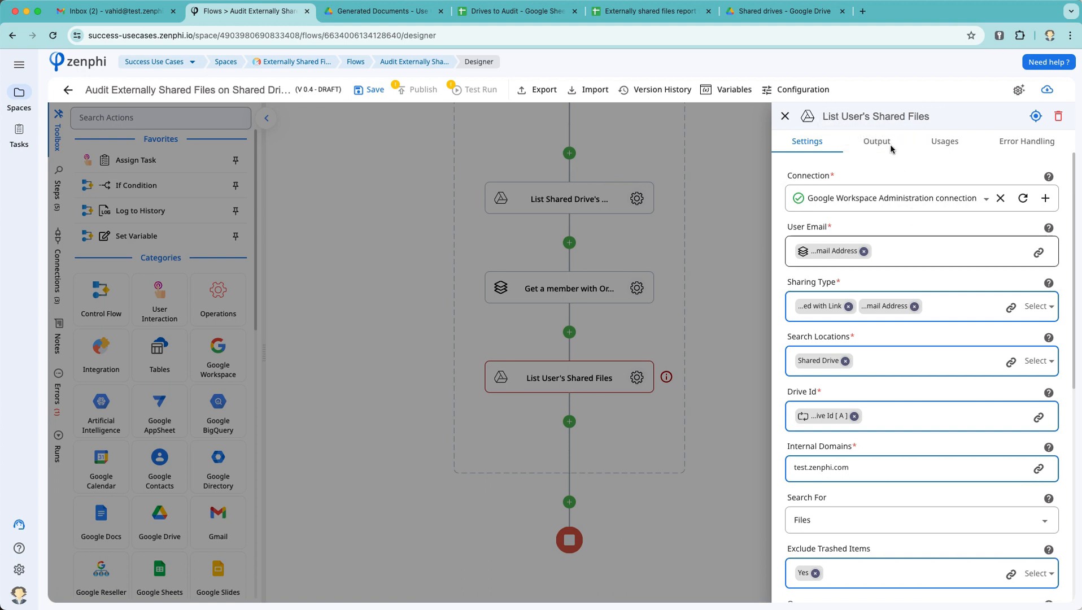
Step: Rename the step to 'List Shared Drive's Shared Files' and close its settings
double_click(854, 110)
double_click(856, 115)
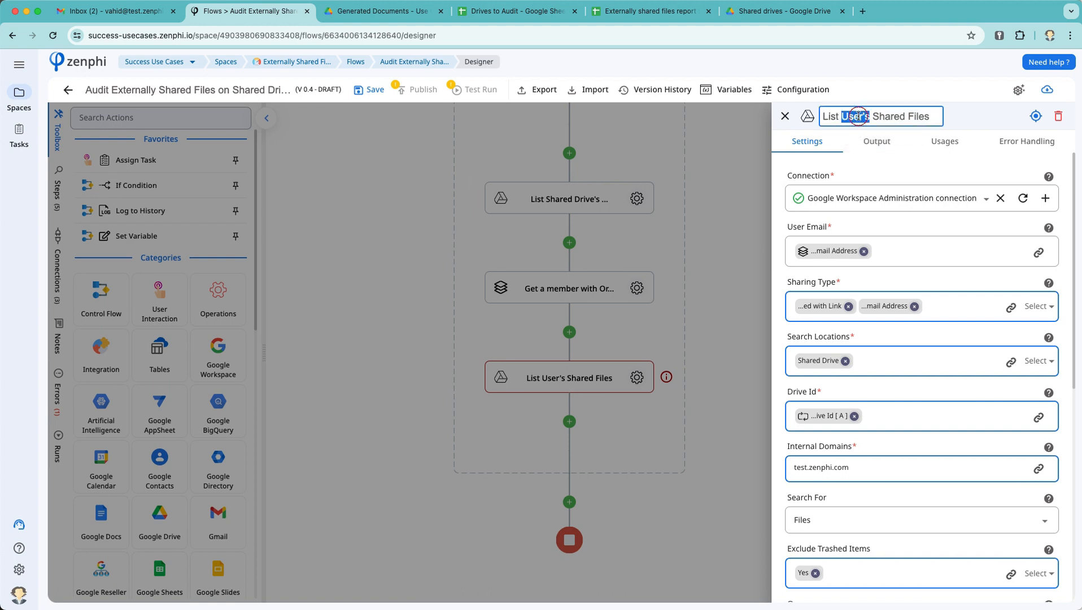
text(Shared Drive)
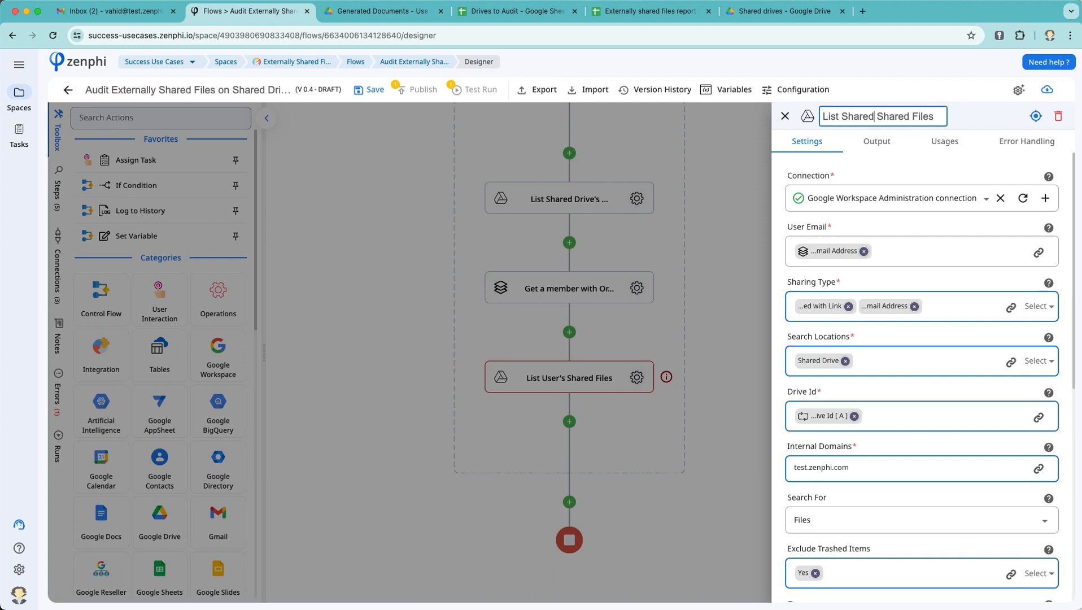
text('s)
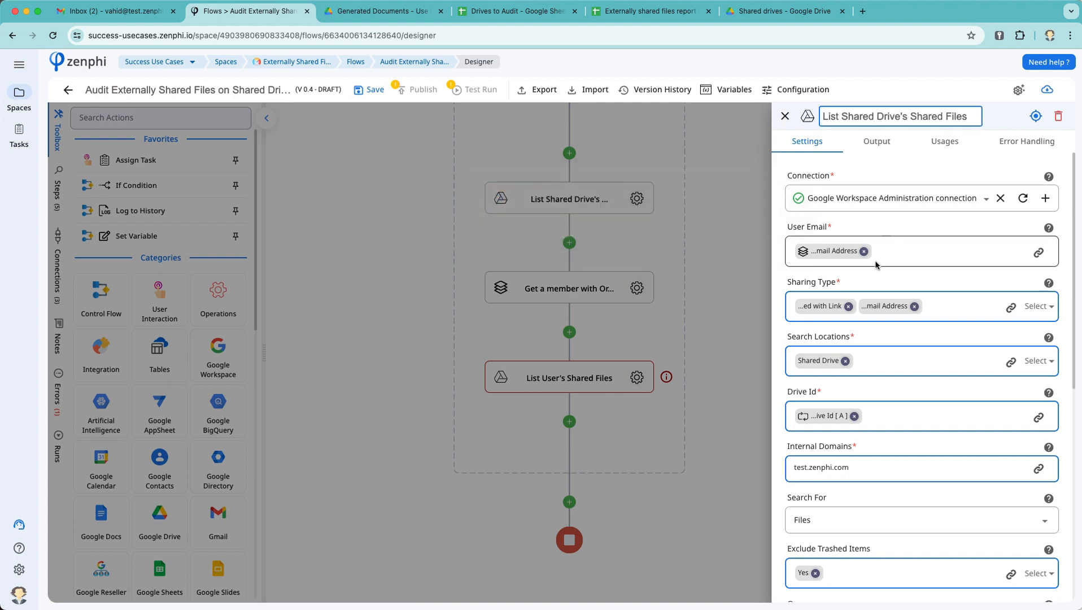
click(651, 423)
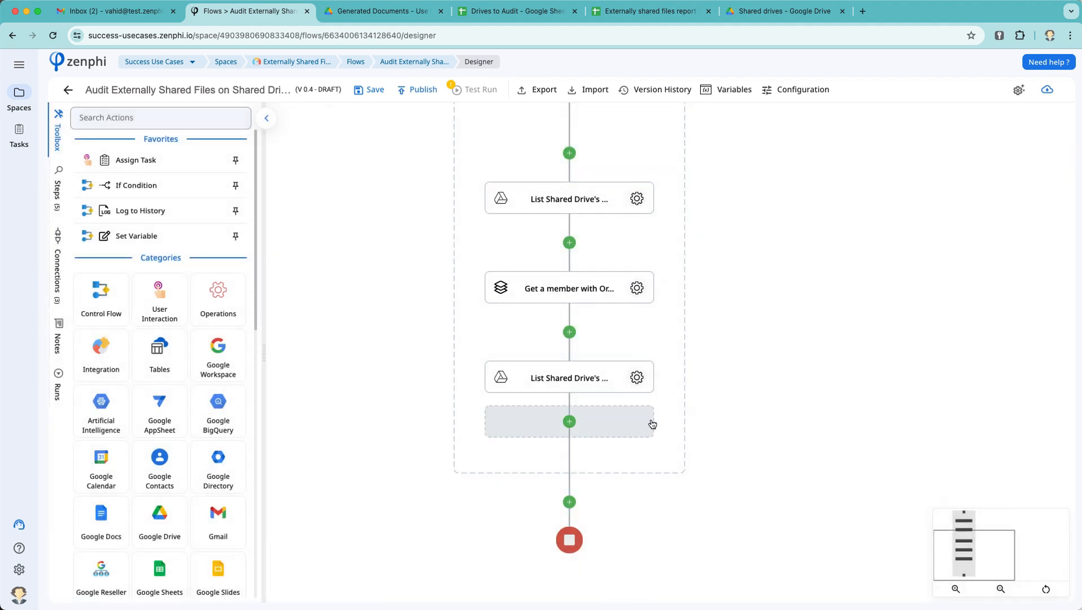
scroll(652, 421, down, 3)
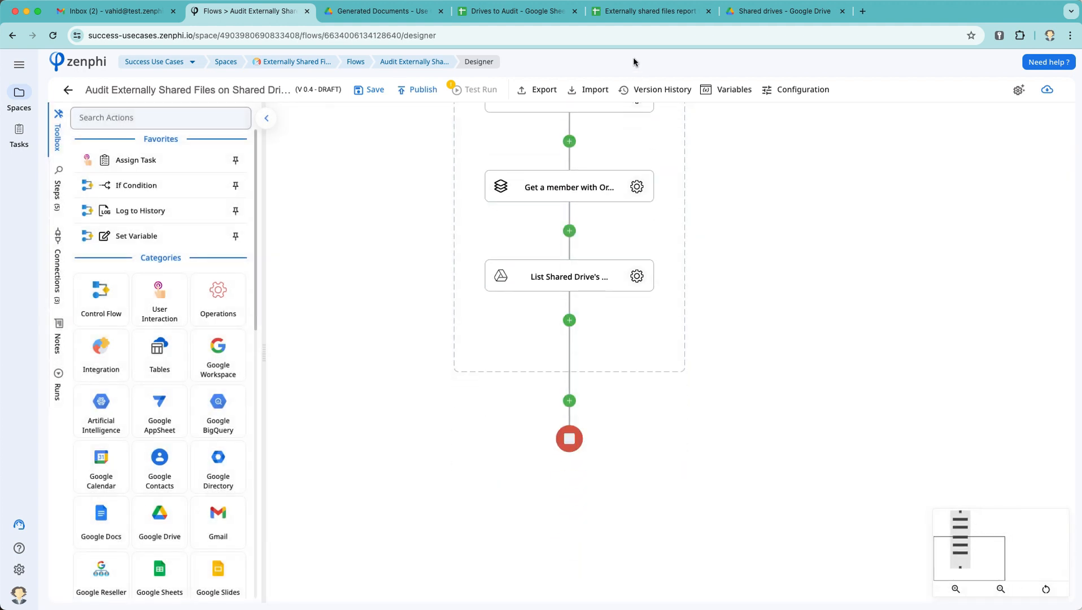
Step: Copy the report template's spreadsheet ID from its Sheets web address, then return to Zenphi
click(645, 25)
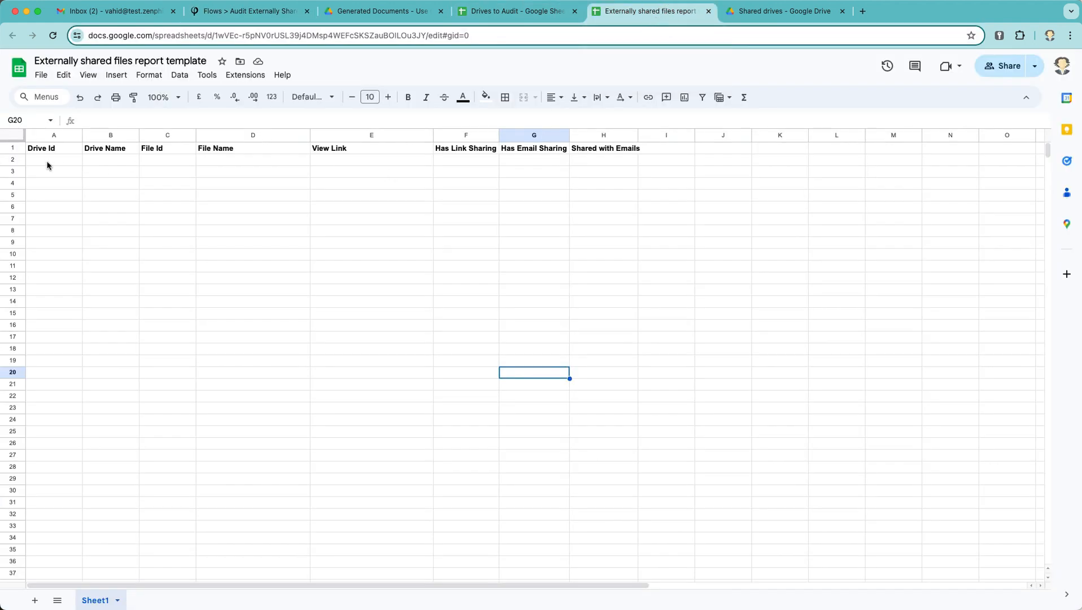
double_click(361, 36)
click(506, 34)
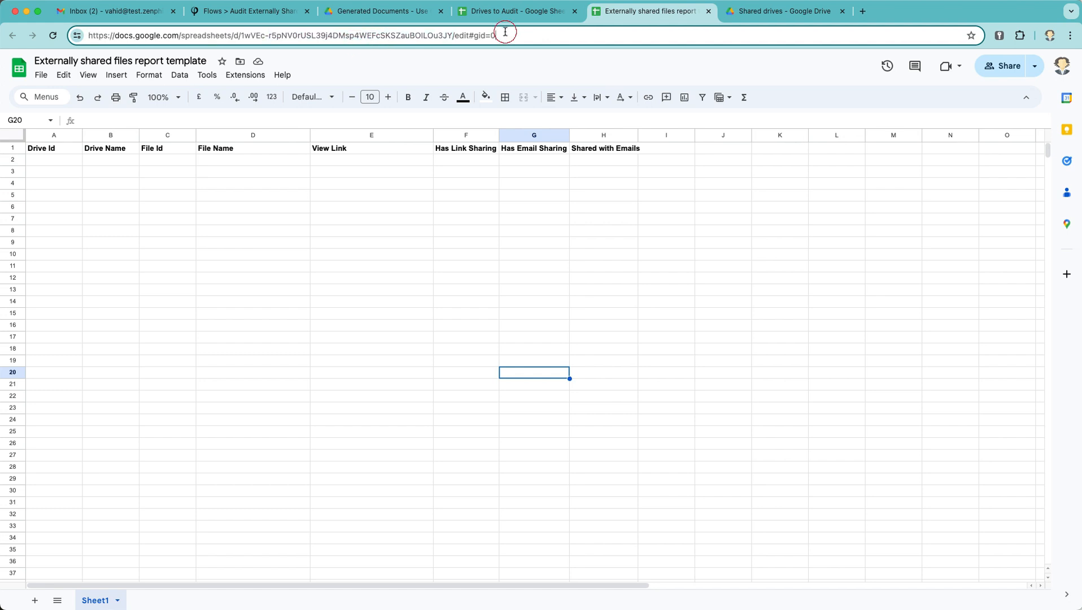
drag(453, 35, 247, 35)
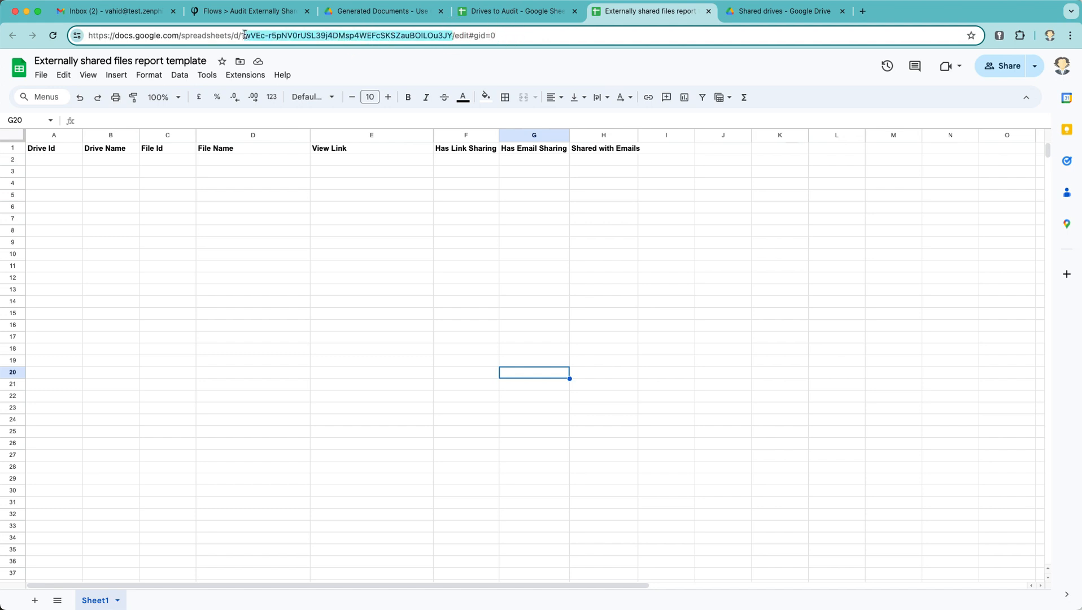
key(shift+Left)
click(265, 11)
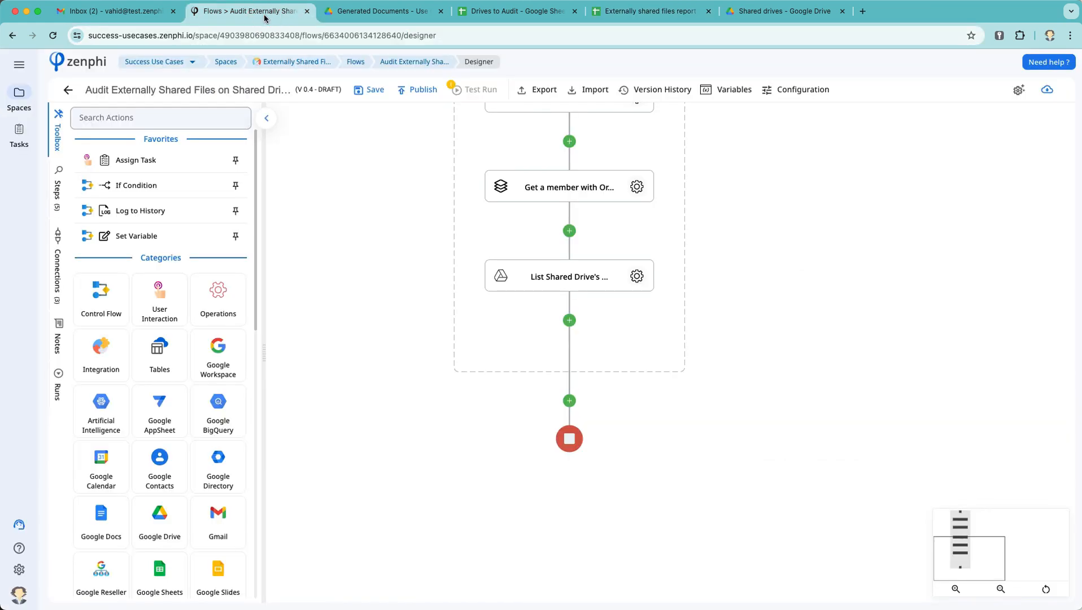
Step: Add an Add Multiple Rows step after the shared-files listing, using Google Drive, with the template's ID as File Id
click(570, 324)
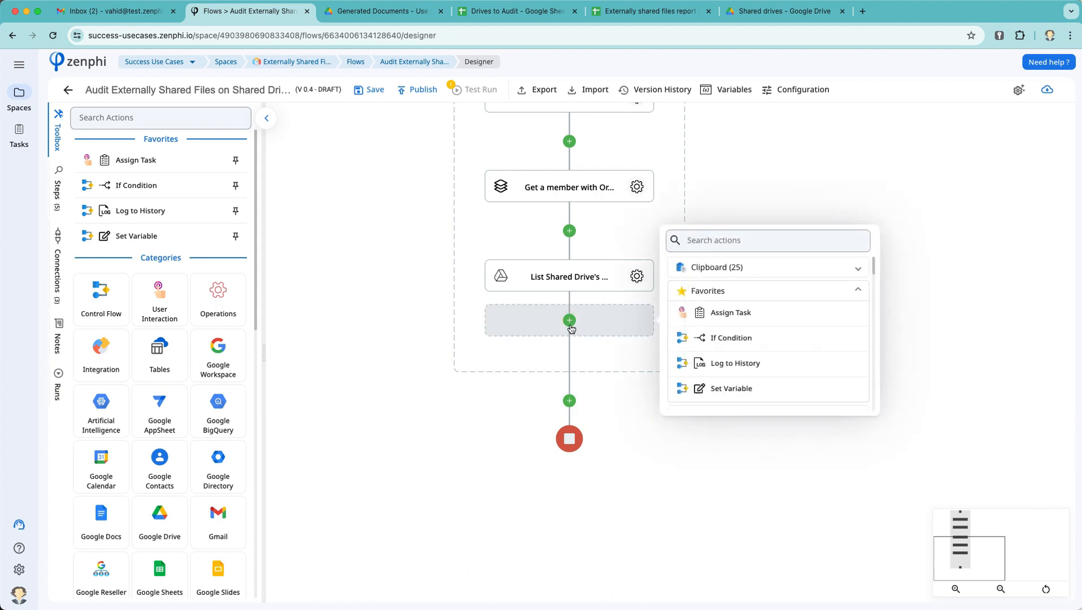
text(add)
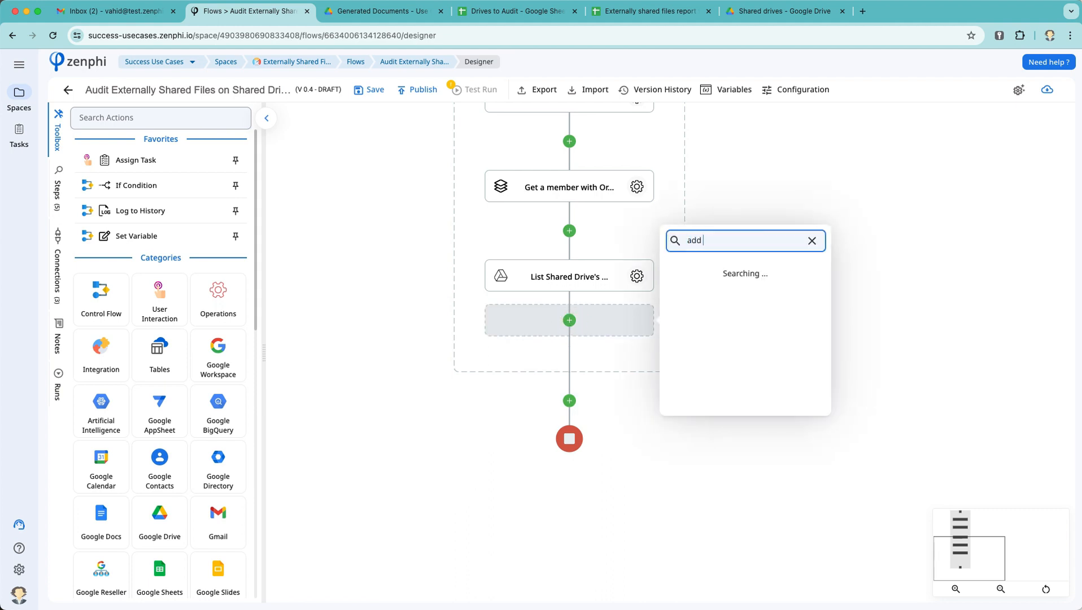
text( mul)
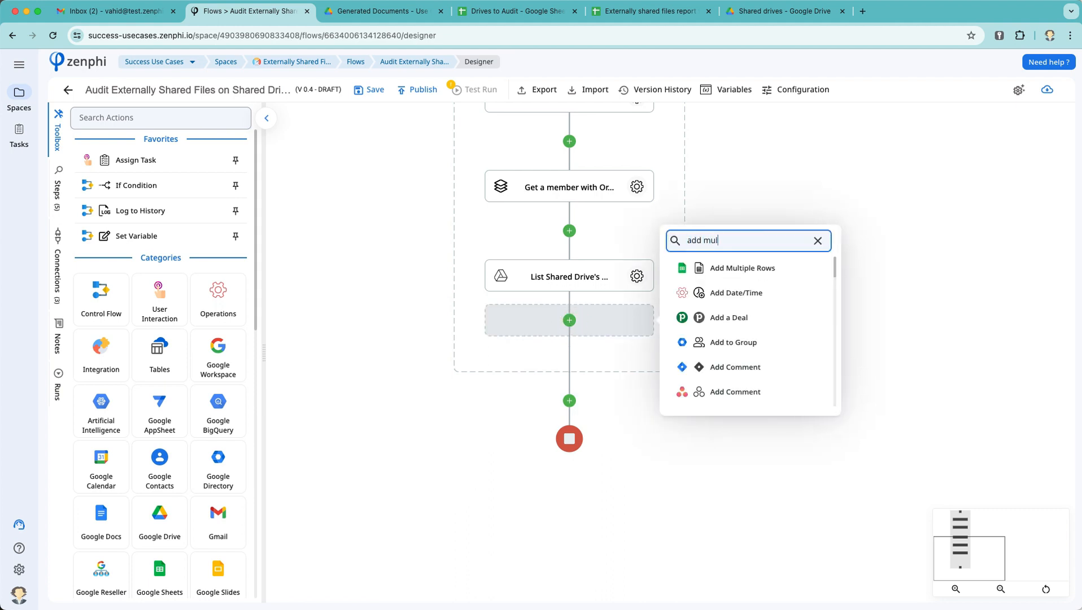
click(775, 269)
click(637, 365)
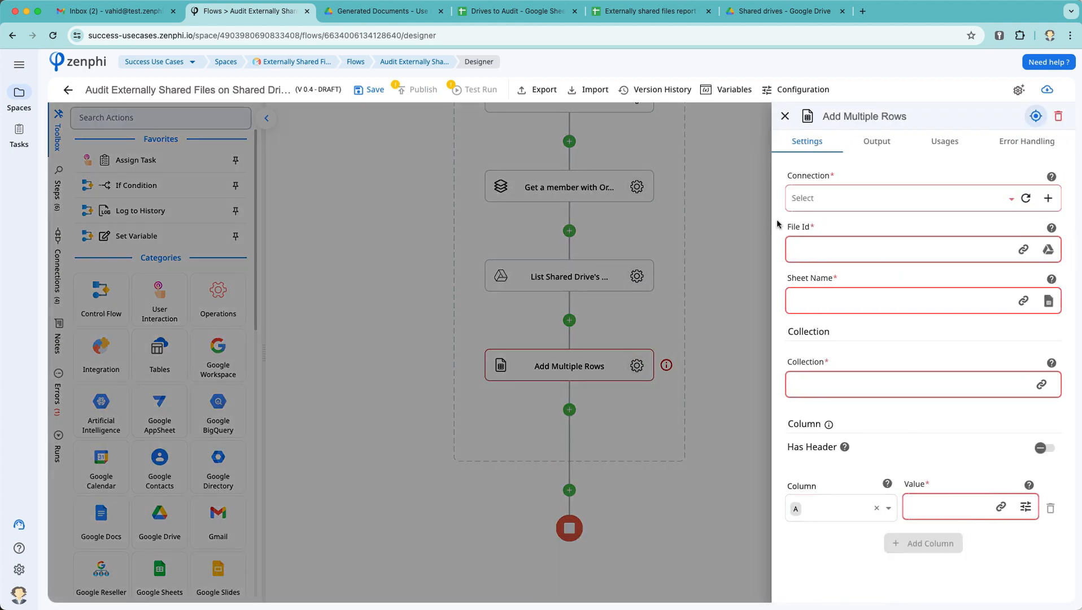
click(873, 201)
click(840, 276)
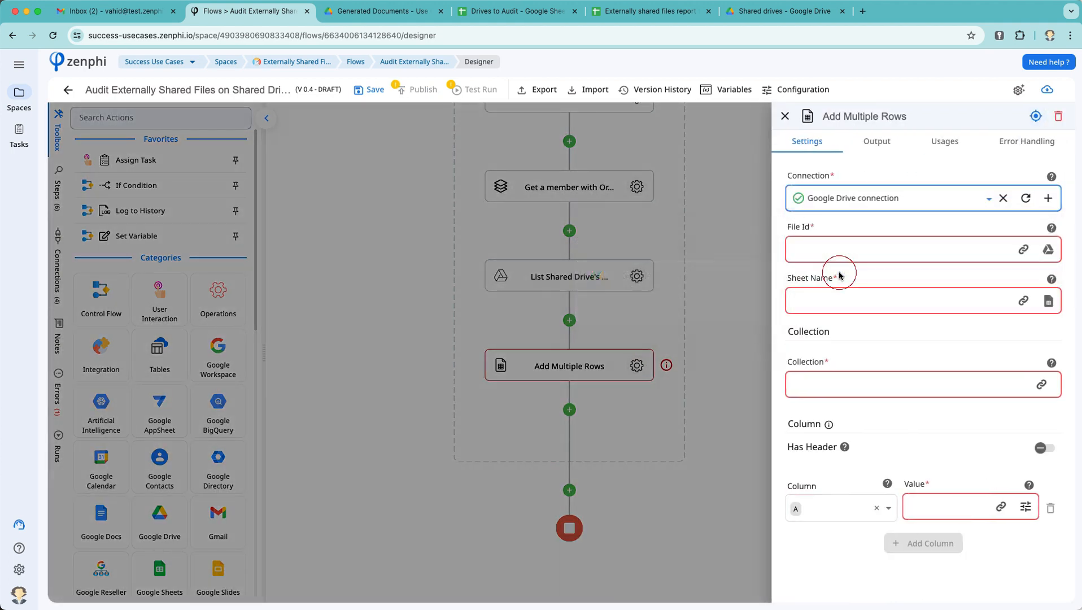
click(965, 250)
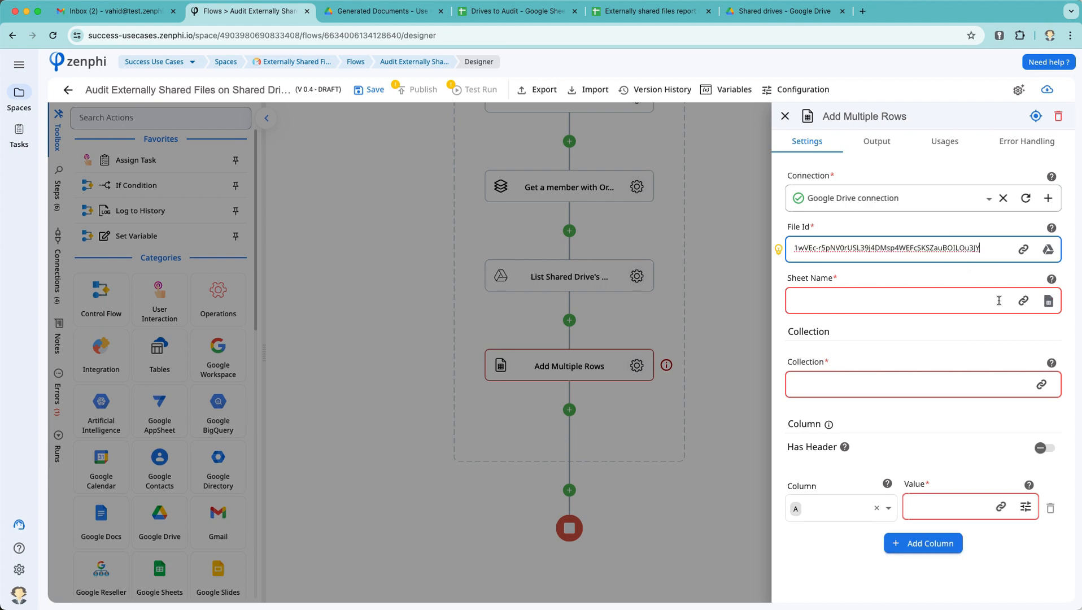
Step: Target Sheet1 with Has Header enabled and headers loaded, then clear the File Id field
click(1049, 300)
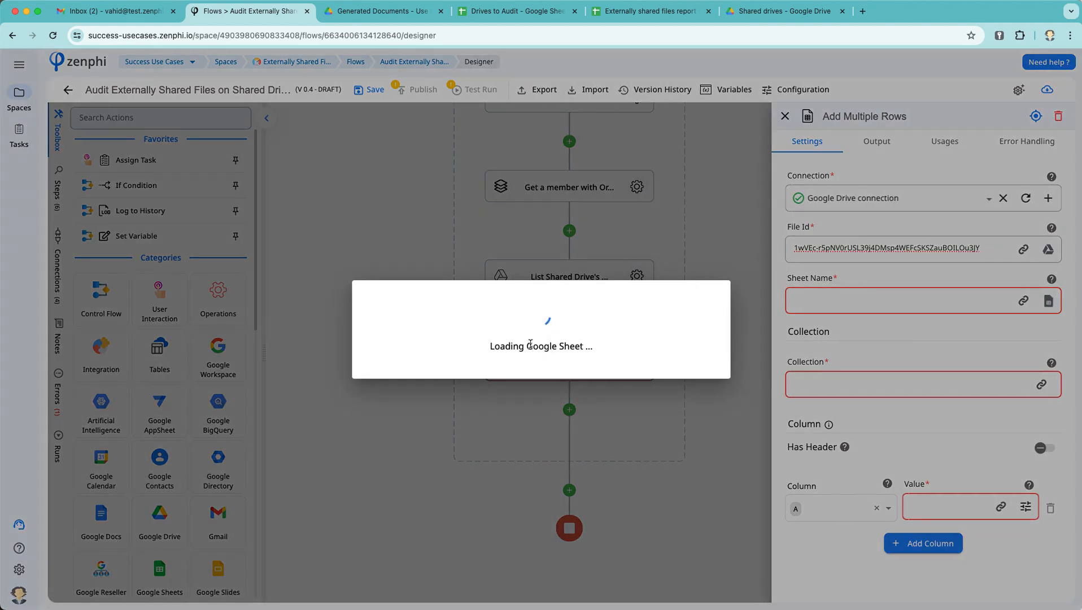
click(477, 324)
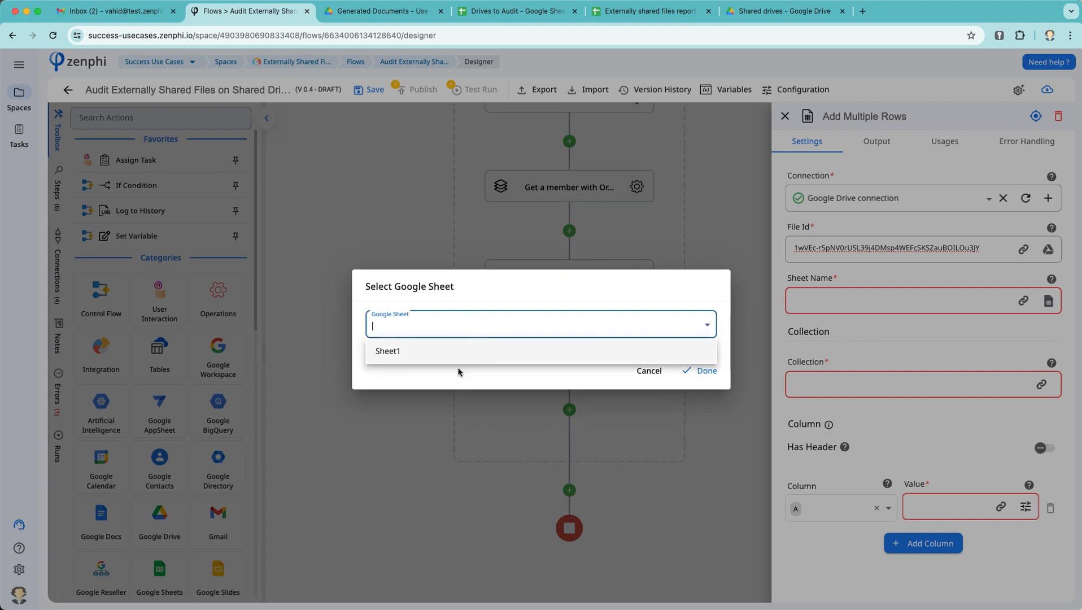
click(455, 351)
click(686, 374)
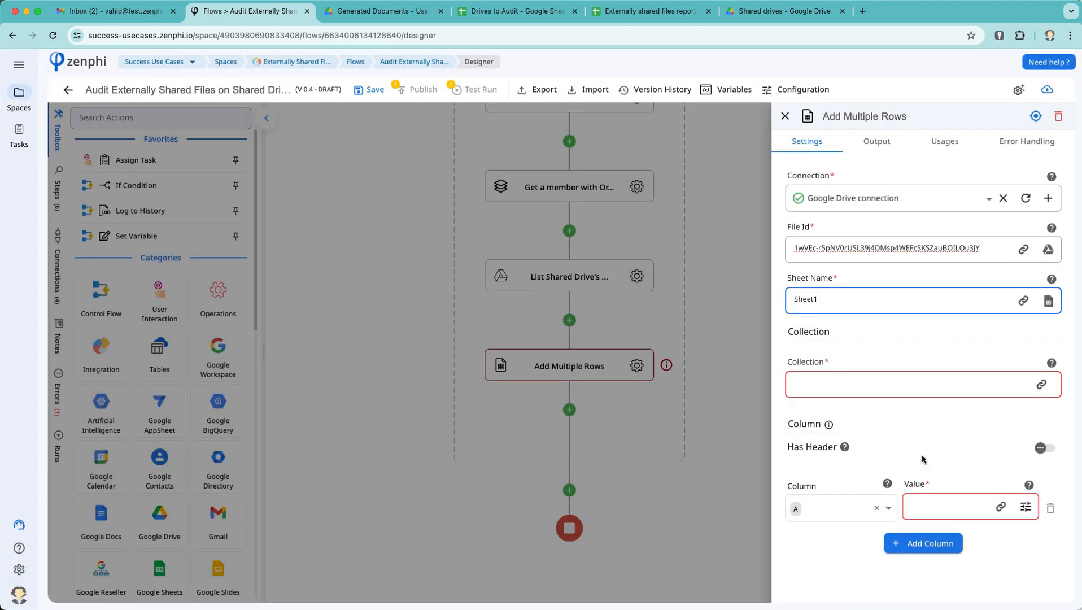
click(1045, 448)
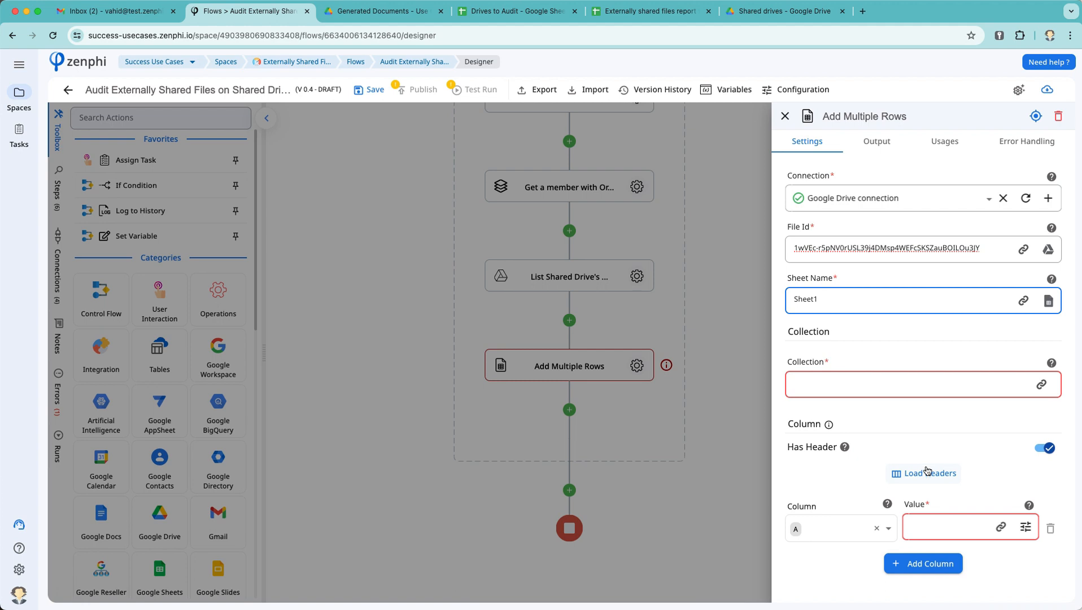
click(929, 474)
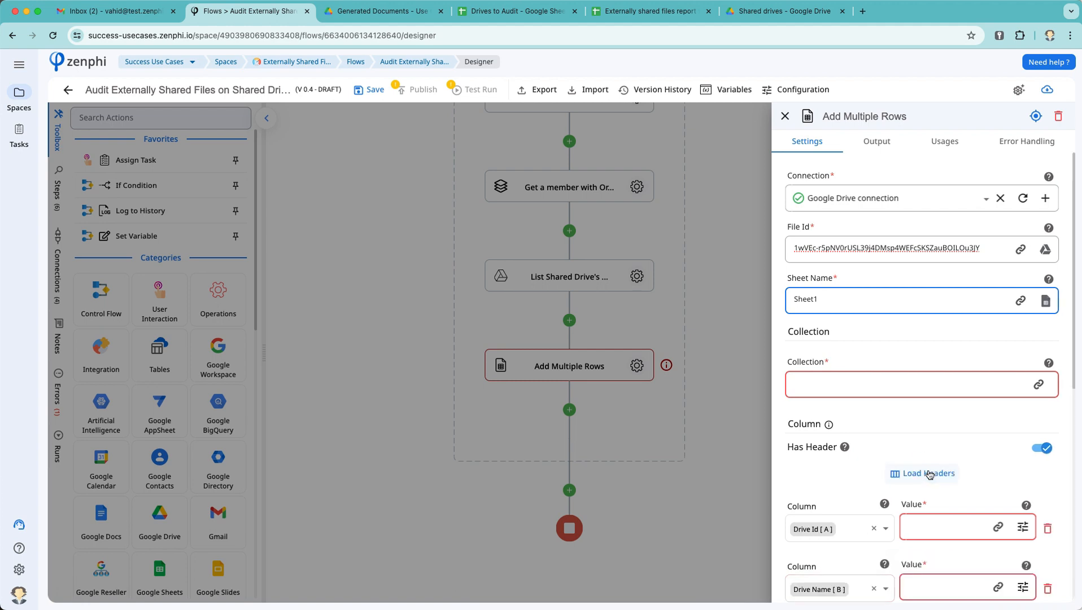
scroll(881, 508, down, 5)
scroll(836, 537, up, 5)
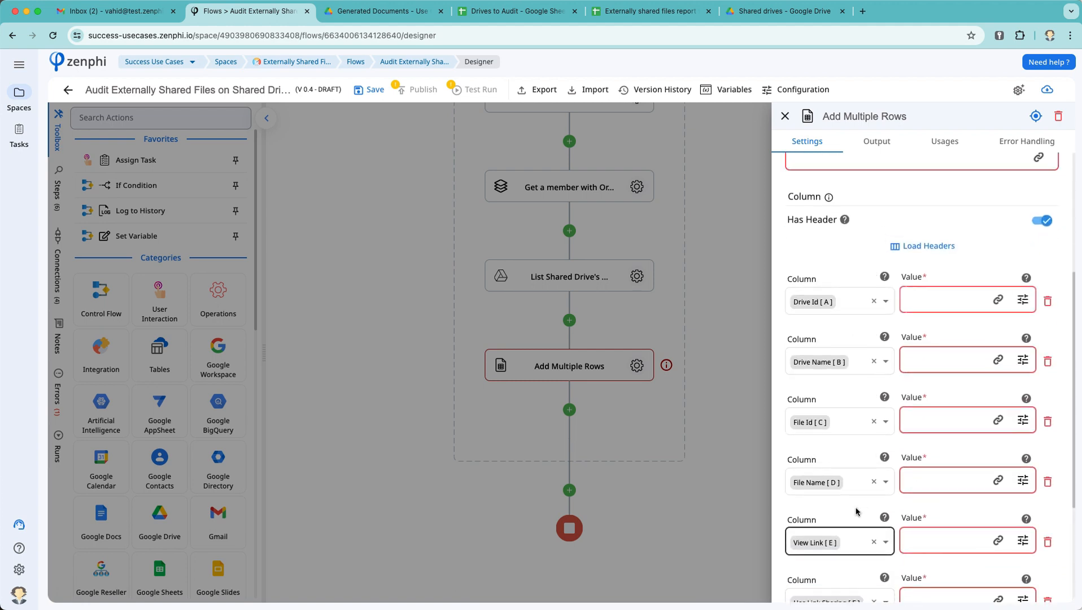
double_click(882, 249)
triple_click(881, 249)
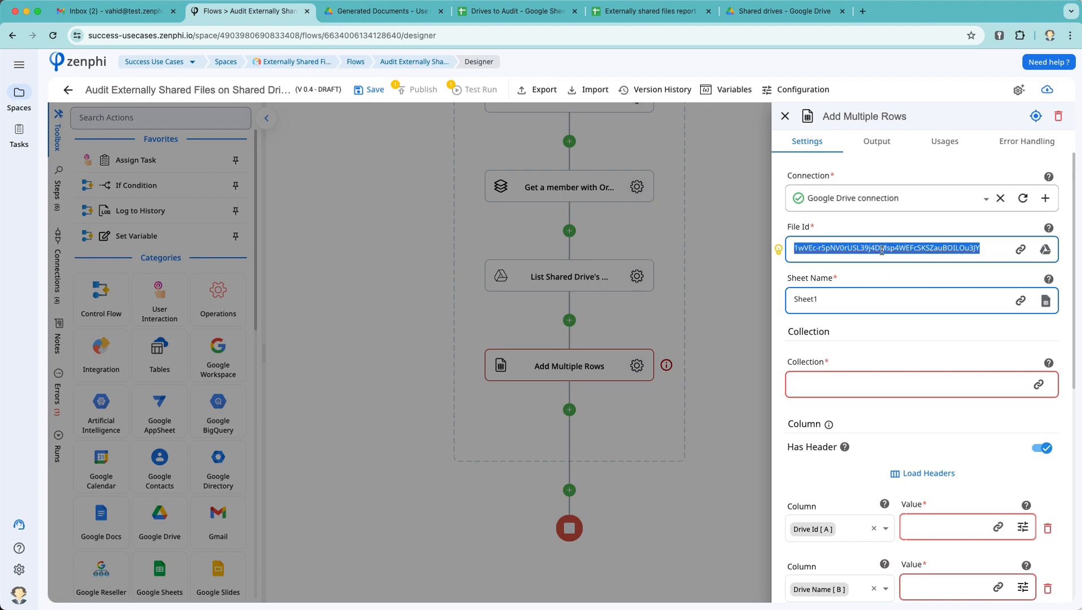
key(BackSpace)
click(620, 310)
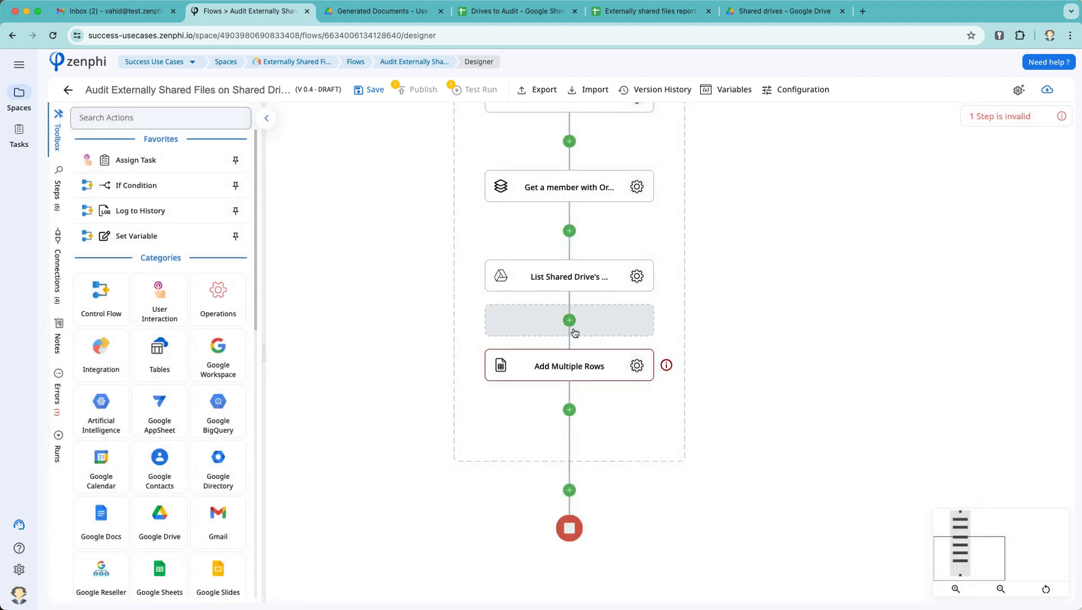
Step: Insert a Copy file step before Add Multiple Rows and title it 'Copy template file'
click(572, 328)
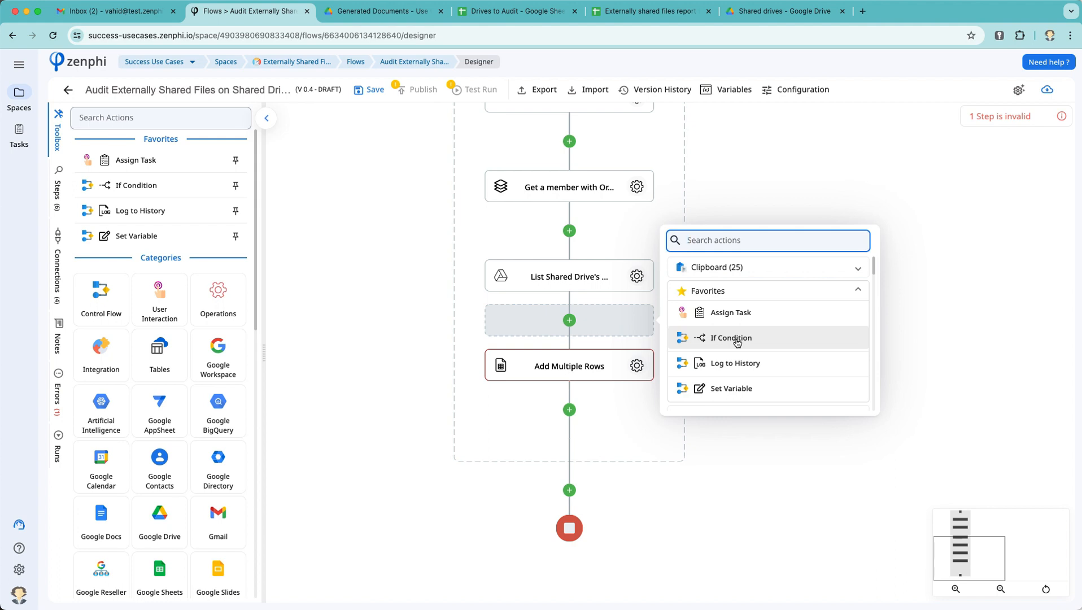
text(co)
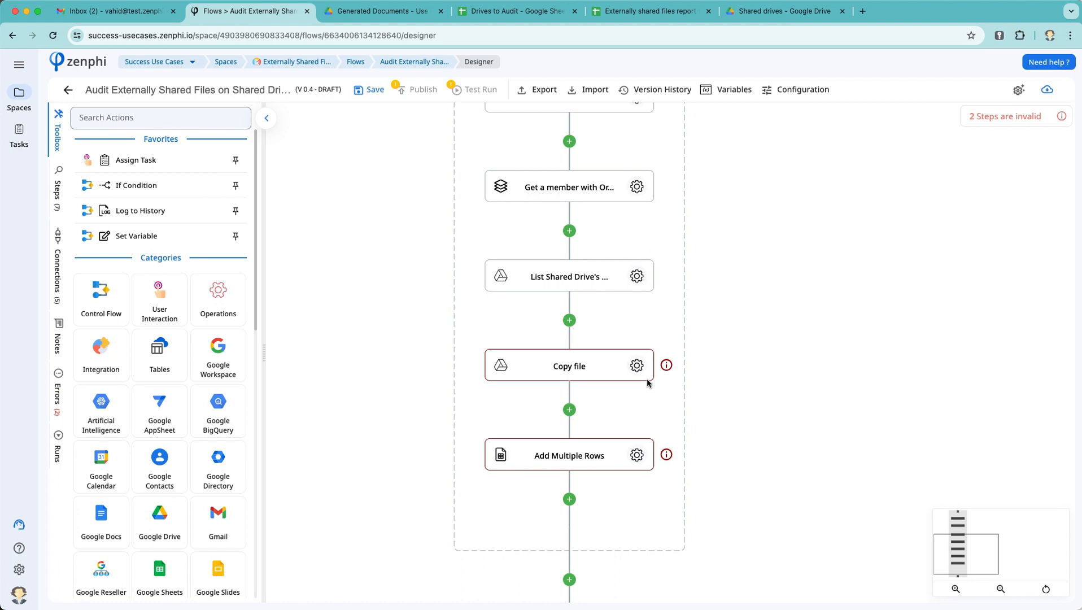
click(637, 365)
click(850, 115)
text(templatefile)
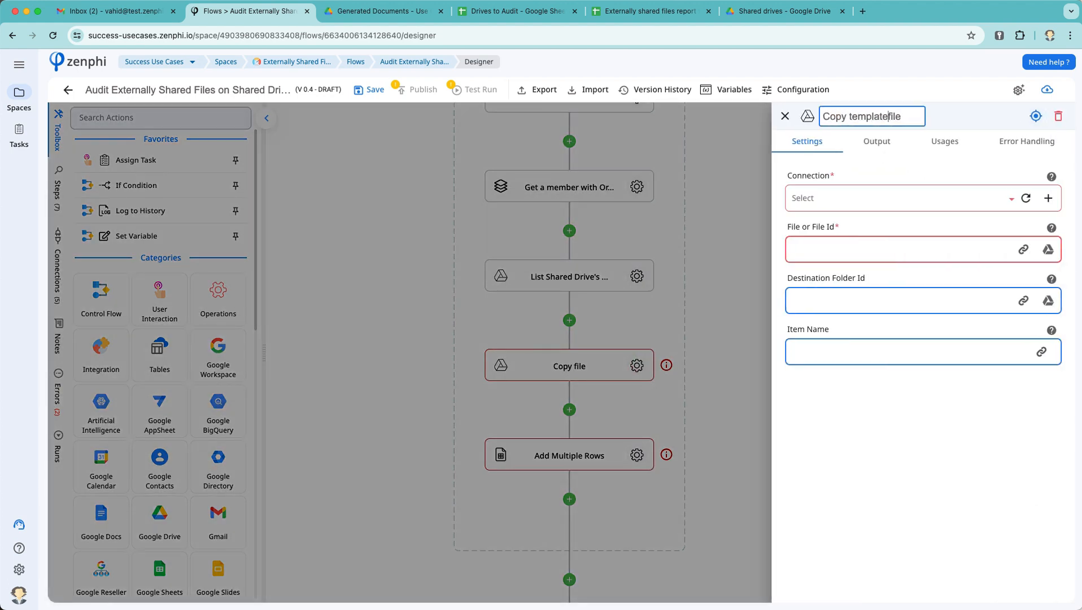
Step: Use the Google Drive connection and paste the template's ID as the file to copy
click(955, 197)
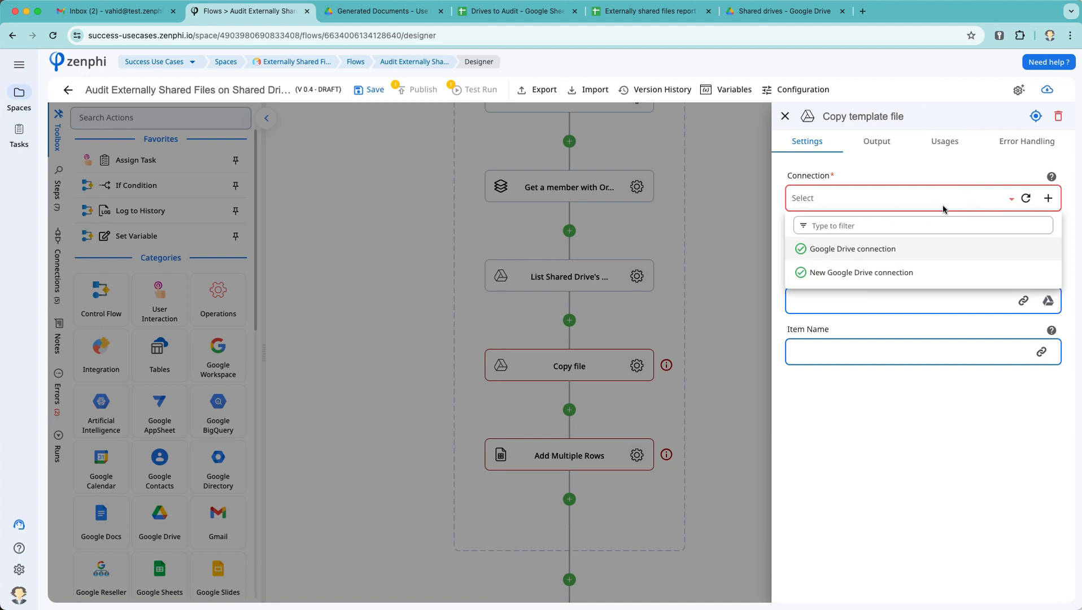
click(876, 247)
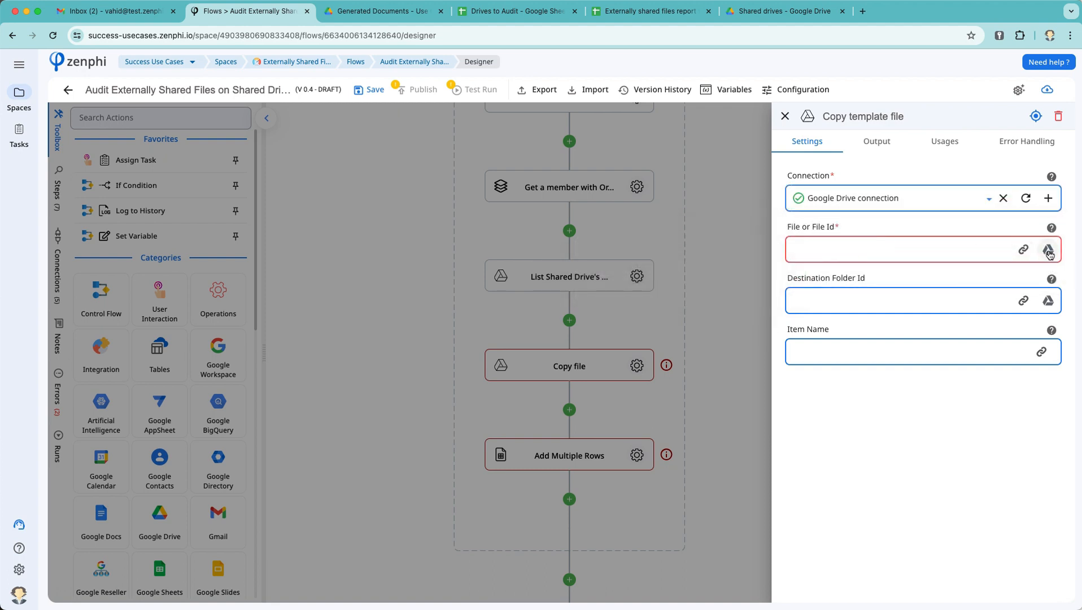
click(890, 254)
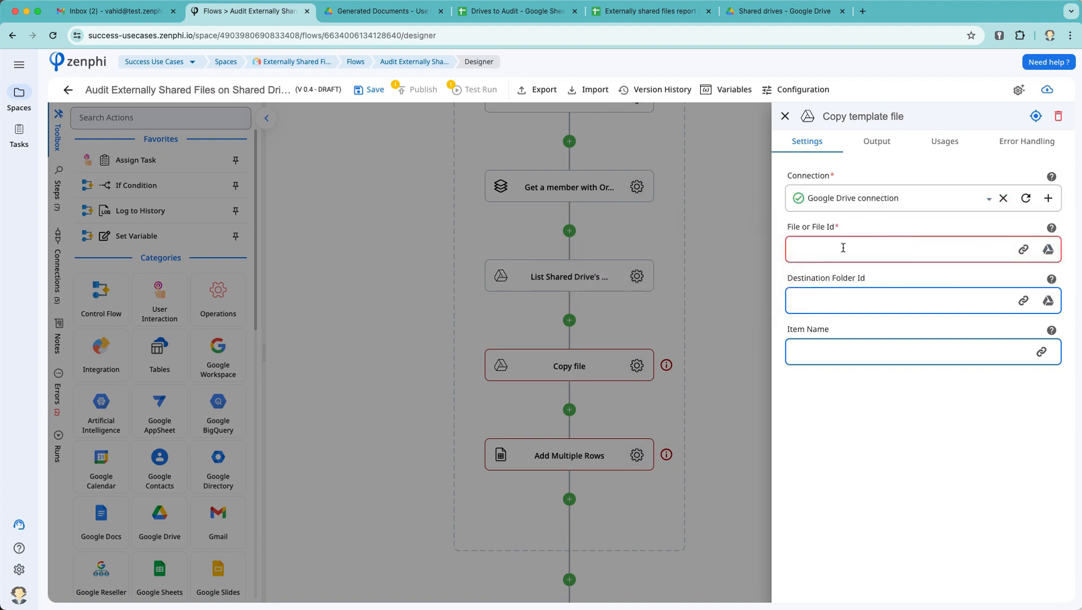
click(920, 301)
Step: Copy into Use Cases > Externally Shared Files > Generated Documents, naming the copy 'Generated Report'
click(1048, 301)
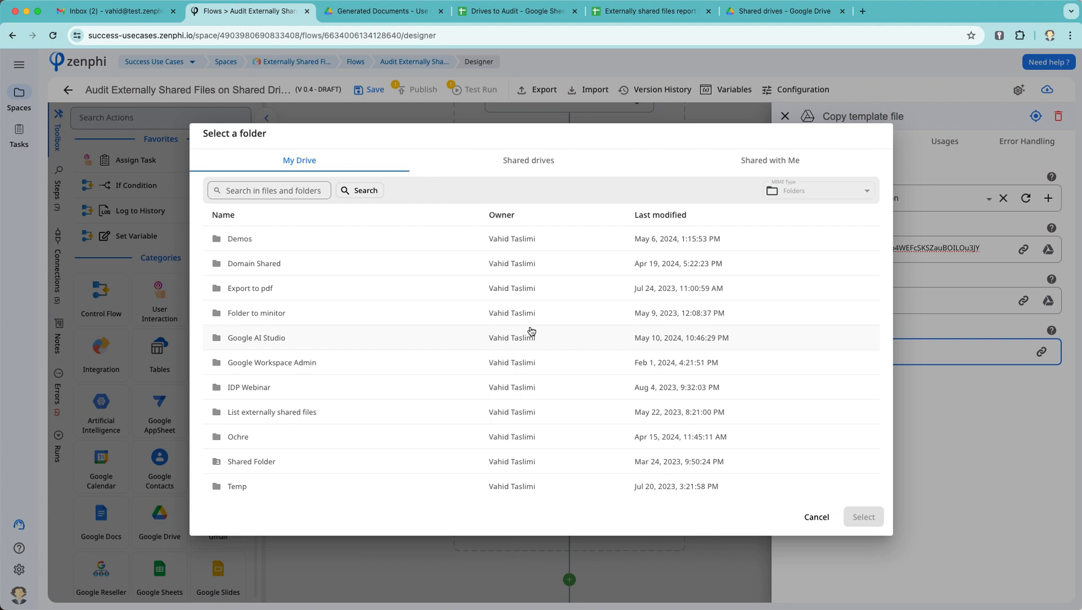
click(518, 166)
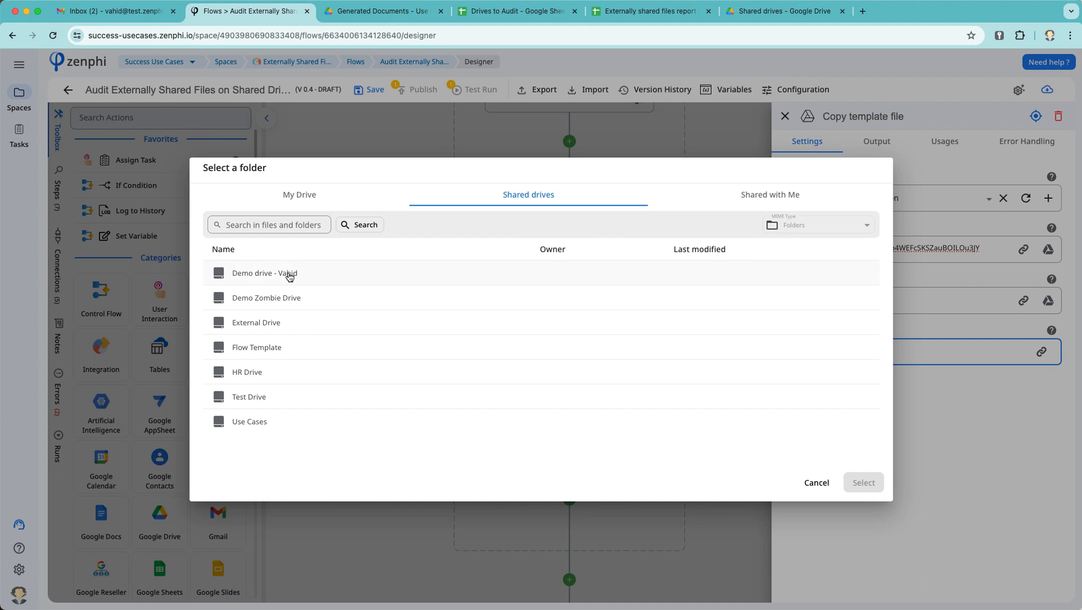
double_click(261, 421)
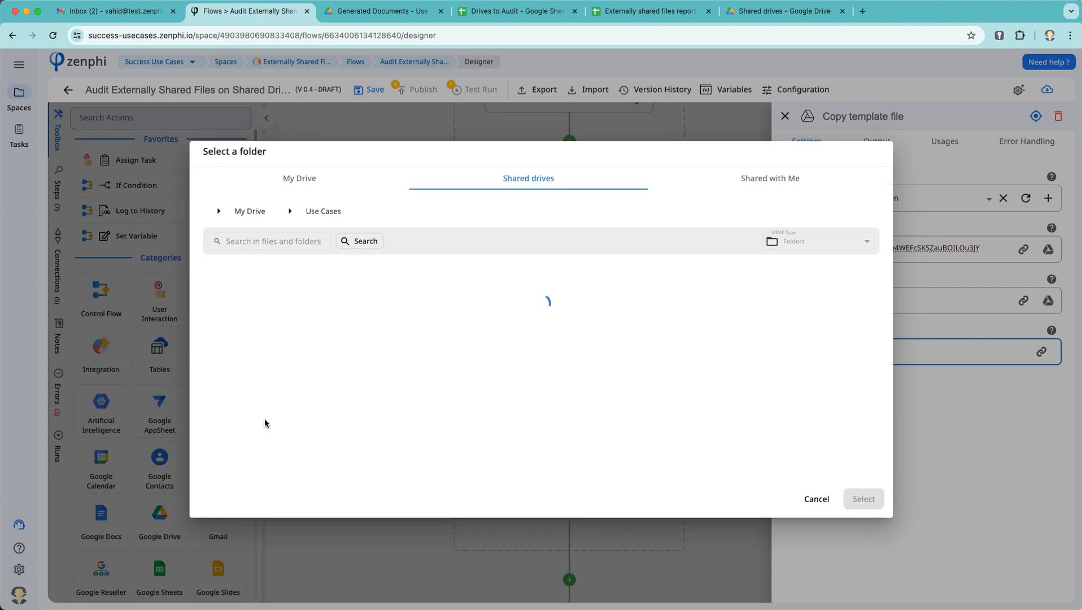
double_click(270, 314)
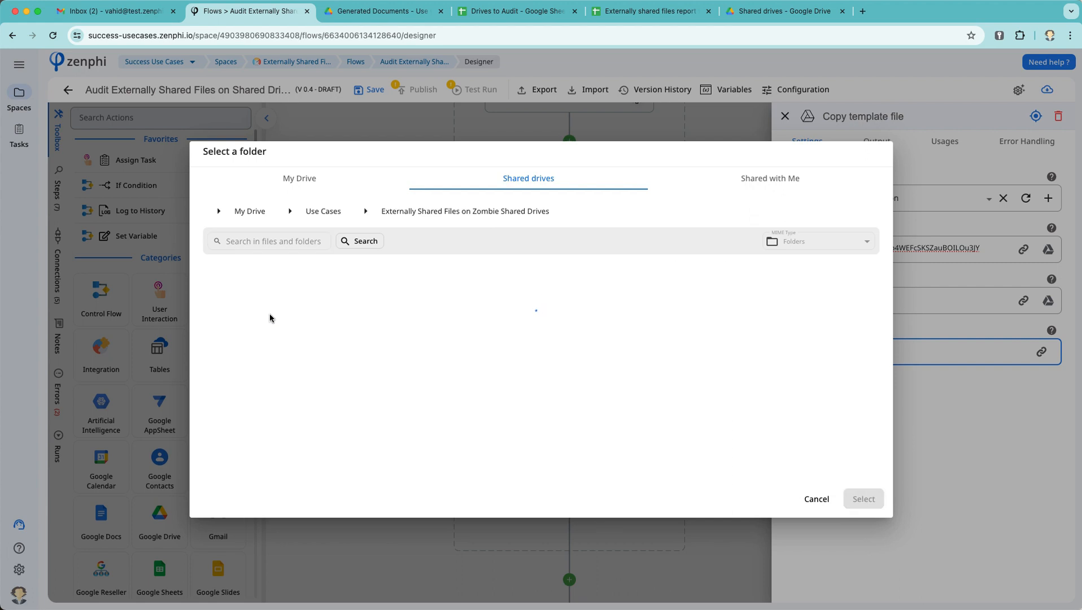
double_click(261, 291)
click(452, 212)
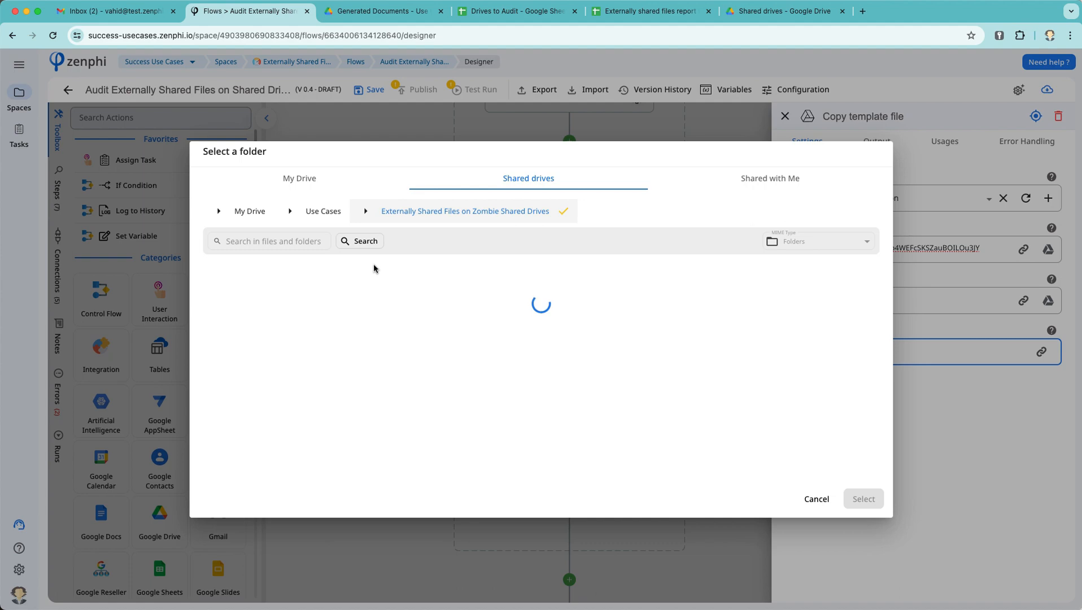
click(295, 291)
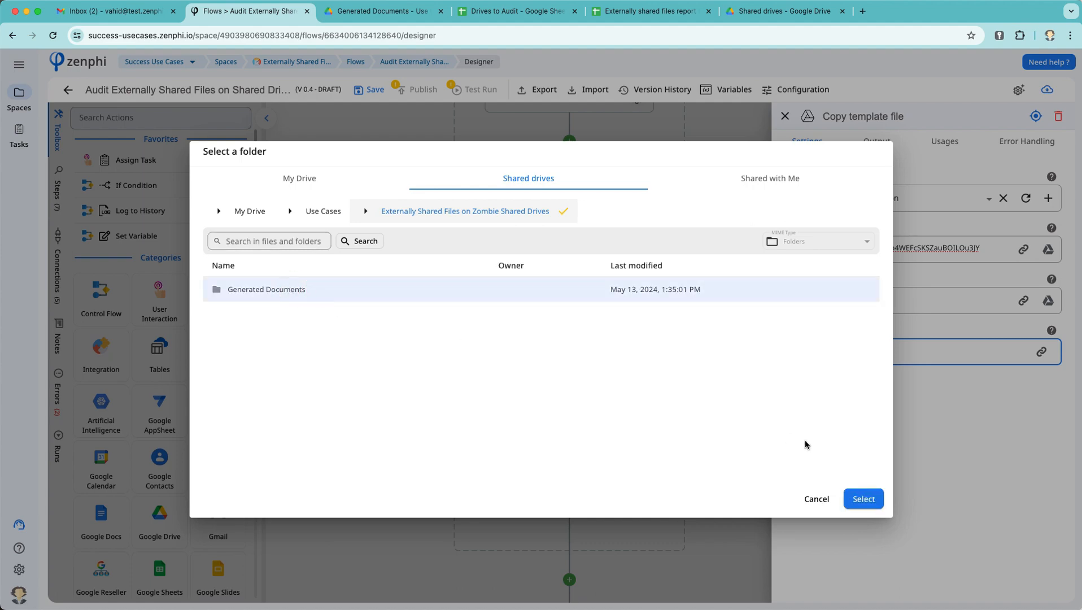
click(863, 499)
click(853, 356)
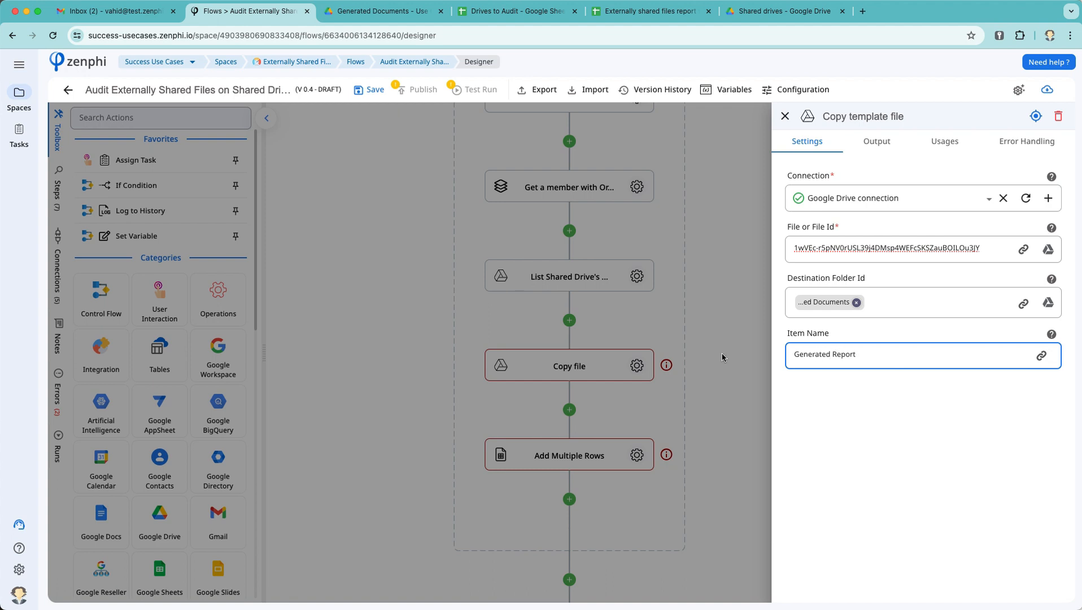
click(660, 396)
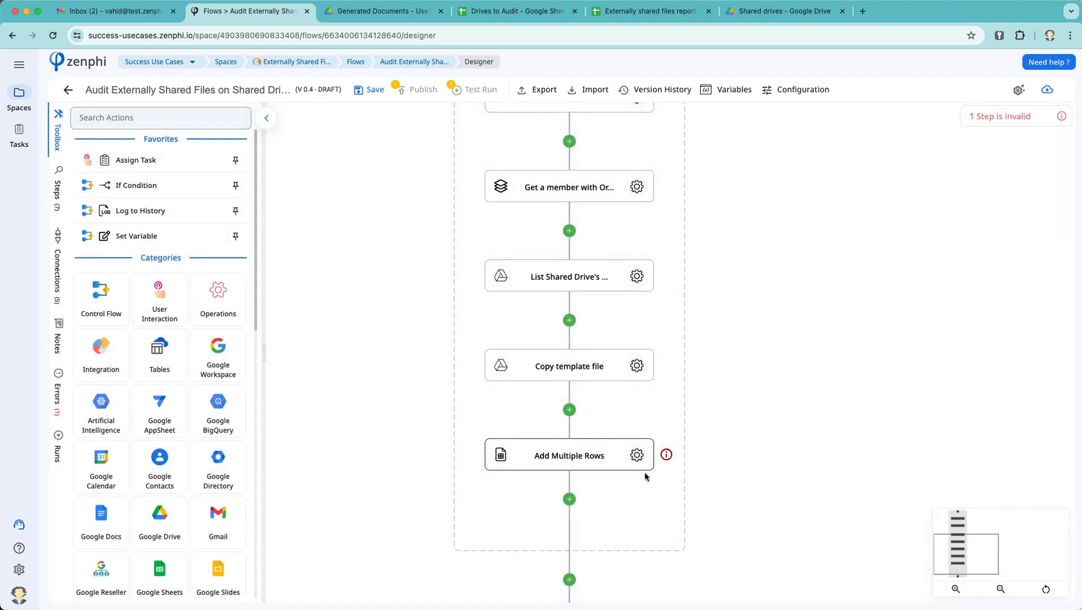
Step: Point Add Multiple Rows at the Copy template file's Id, on sheet Sheet1
click(637, 455)
click(901, 253)
mouse_move(931, 188)
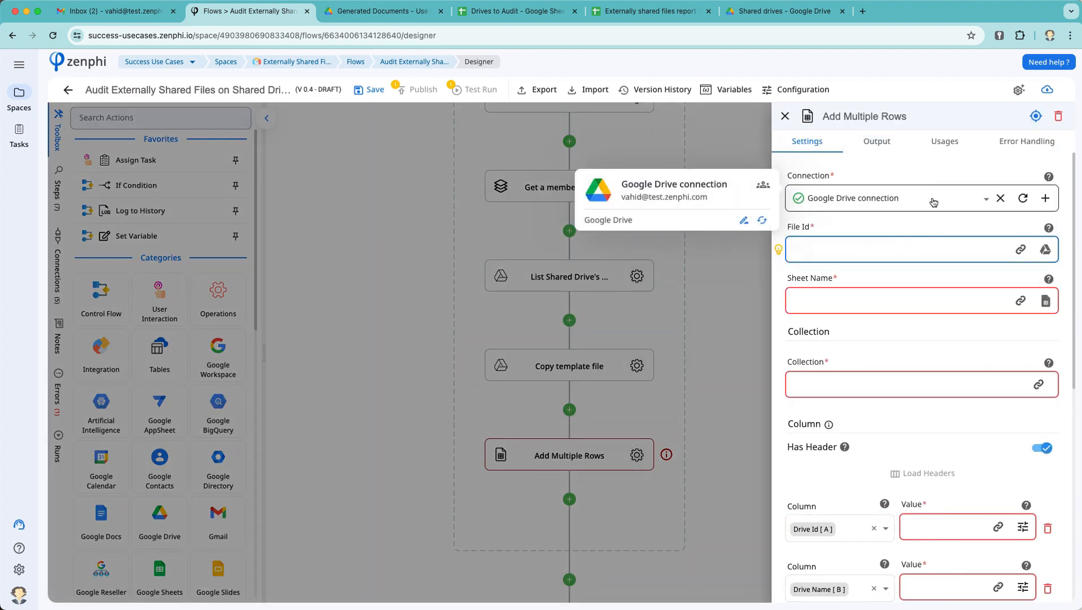
click(1022, 250)
click(633, 515)
click(664, 214)
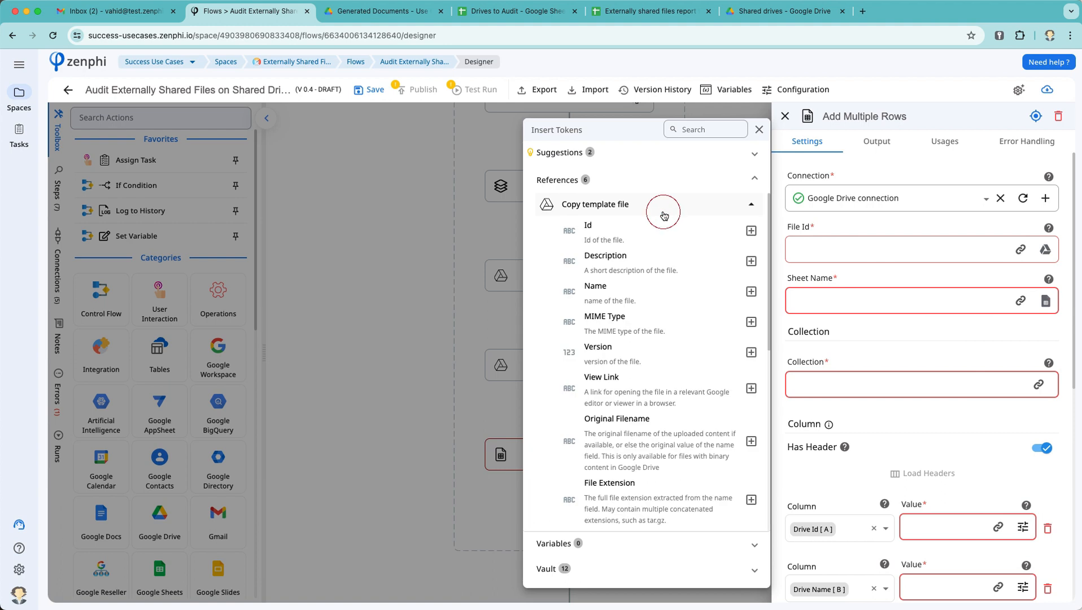
click(752, 230)
click(836, 301)
click(851, 305)
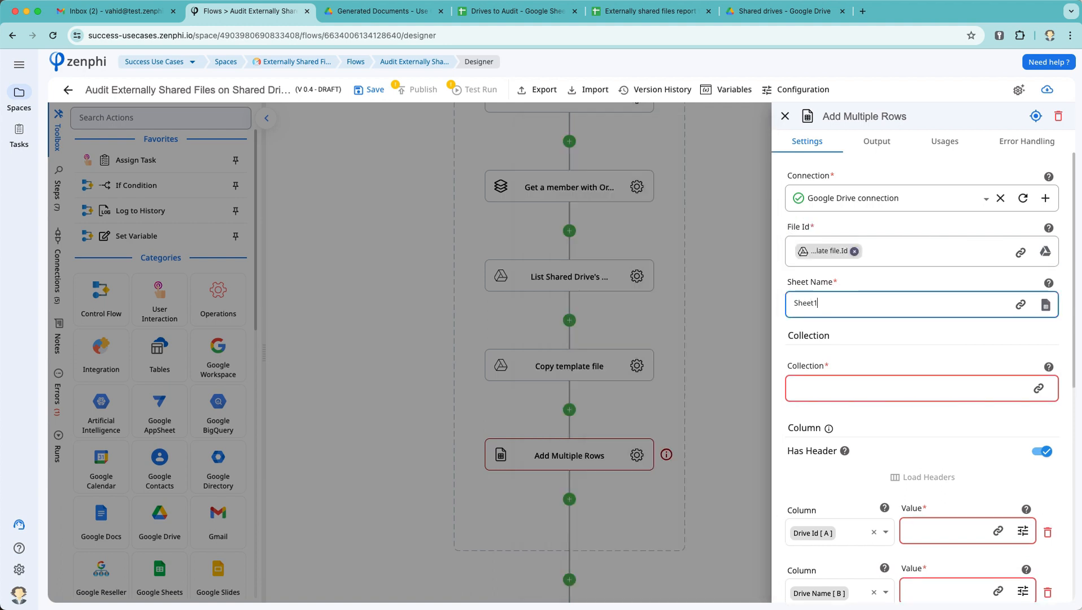
click(1018, 398)
Step: Set the Collection to the Files/Folders list from List Shared Drive's Shared Files
scroll(1018, 398, down, 2)
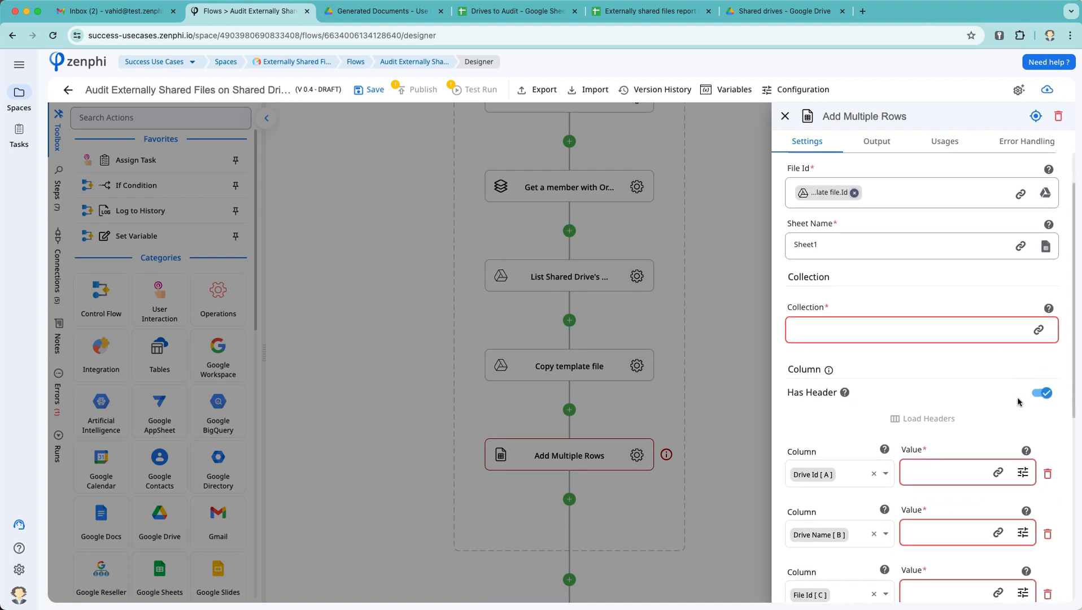
click(1041, 312)
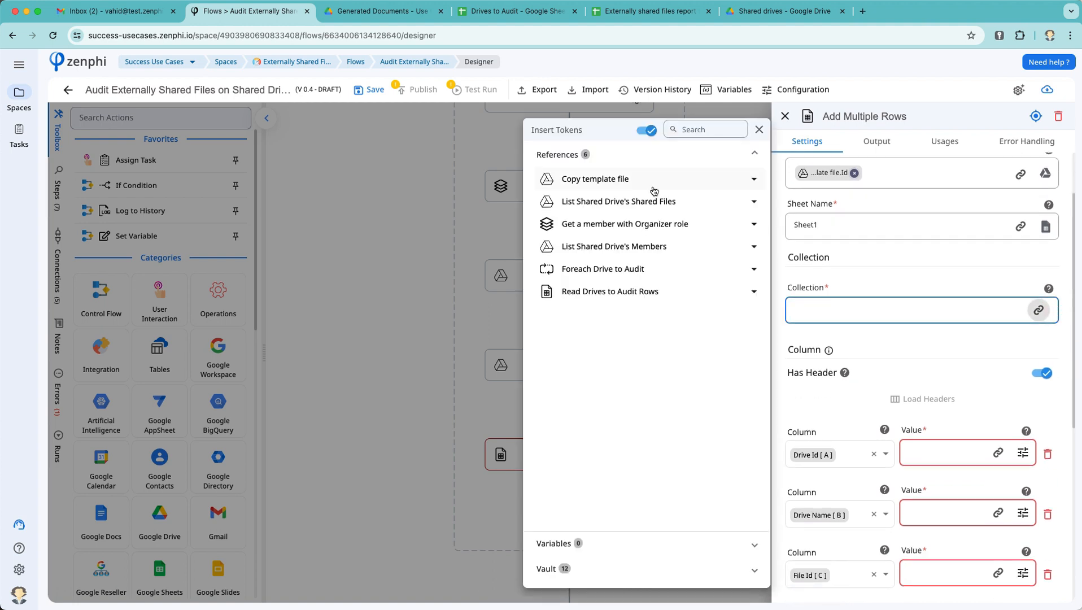
click(653, 206)
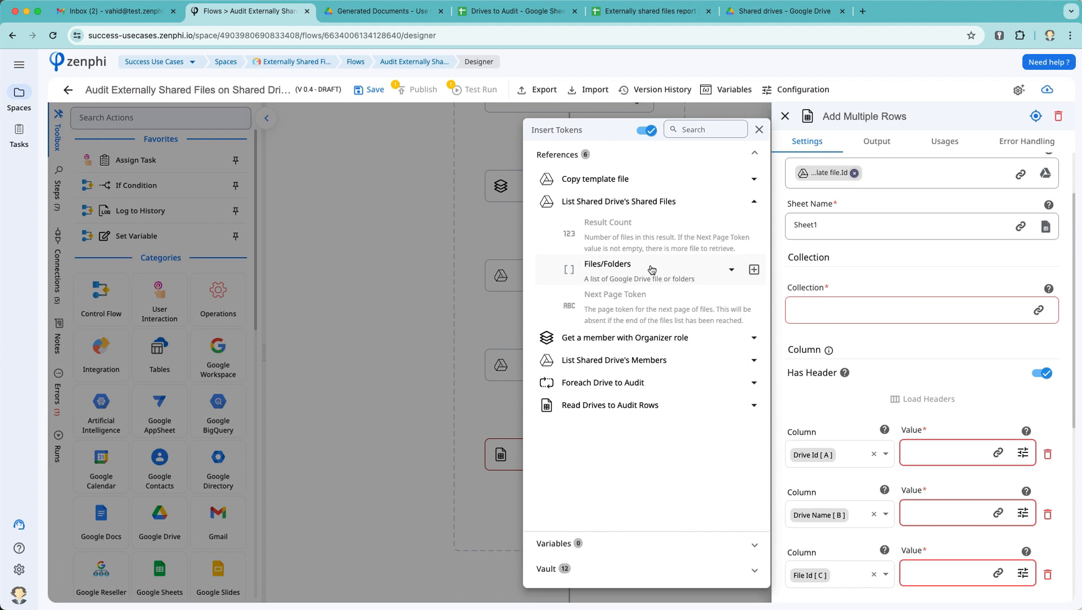
click(754, 269)
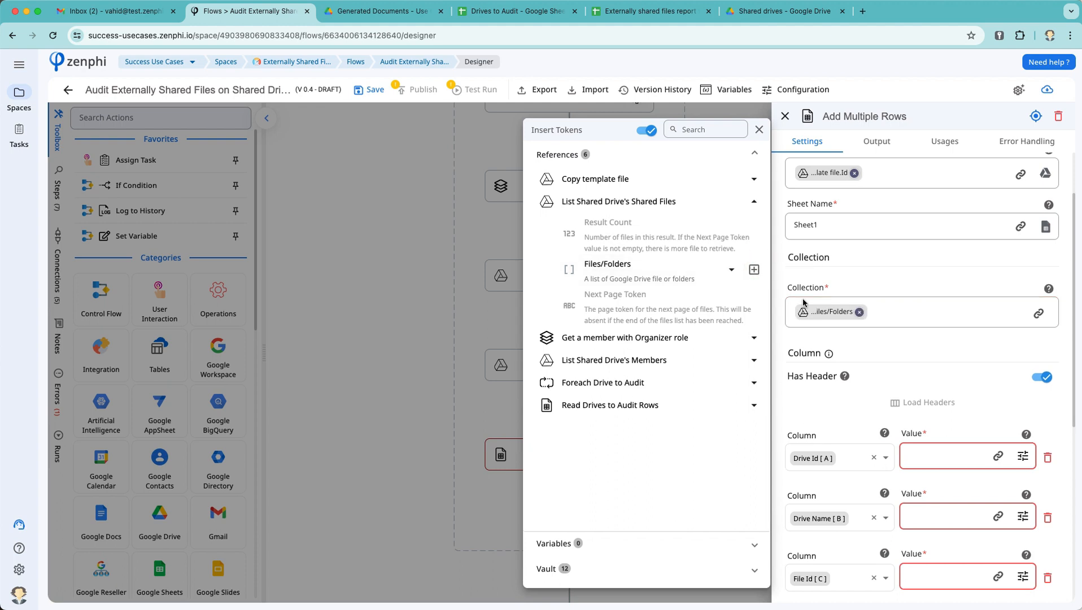
click(941, 365)
Step: Fill Drive Id and Drive Name from the Foreach Drive to Audit loop's current Row
scroll(941, 366, down, 5)
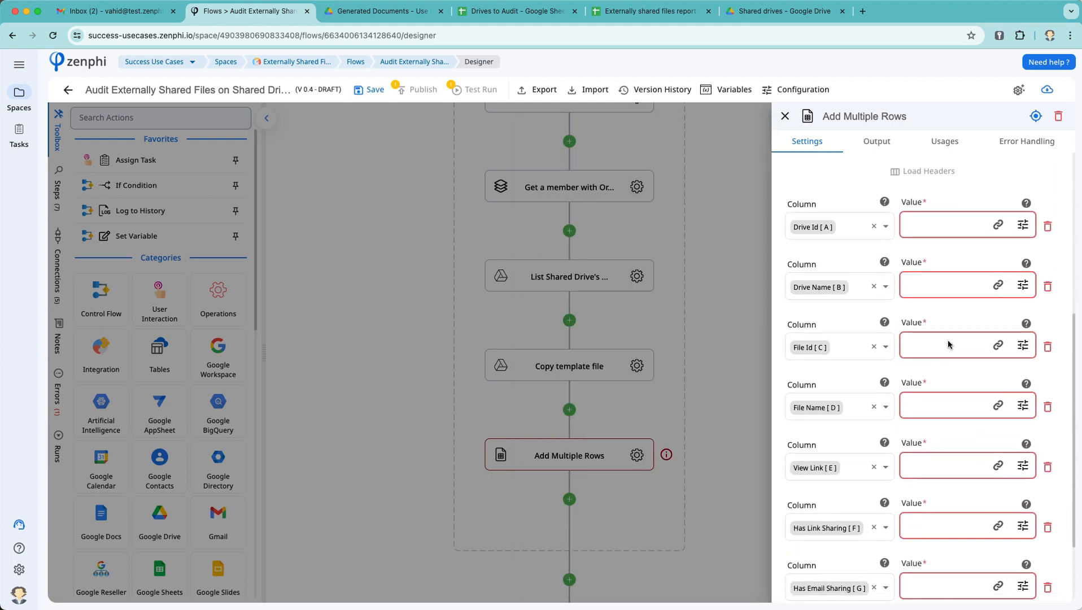
click(998, 225)
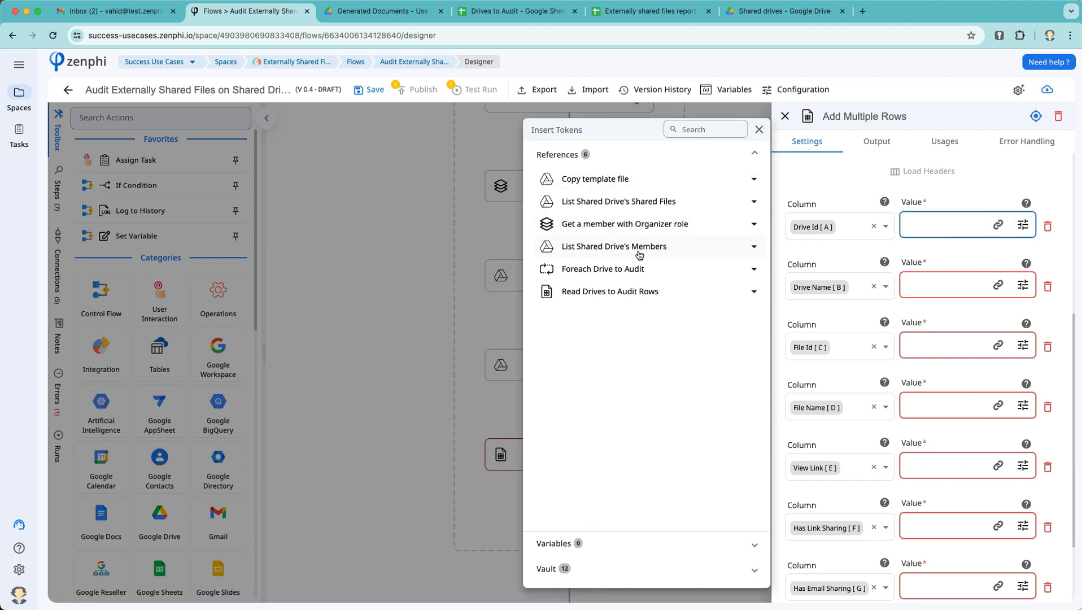
click(638, 270)
click(698, 294)
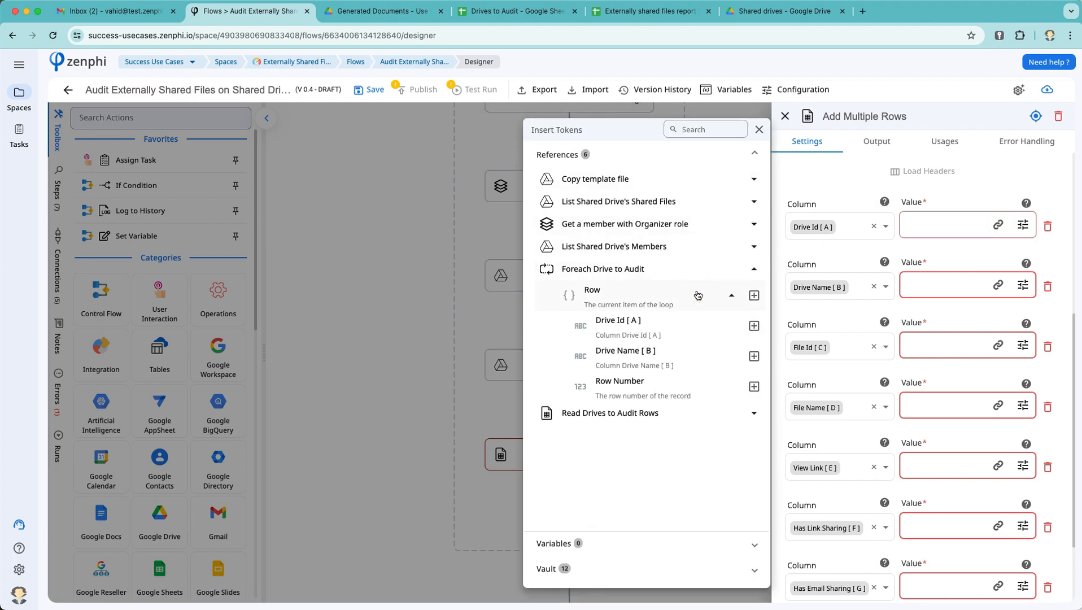
click(754, 326)
click(998, 287)
click(998, 288)
click(636, 265)
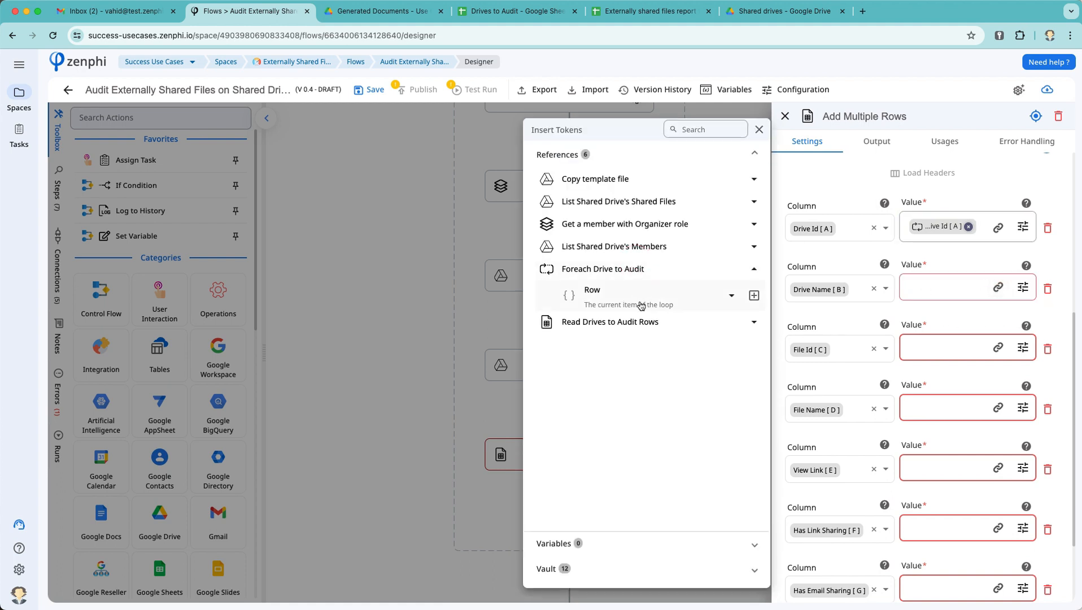
click(638, 304)
click(753, 356)
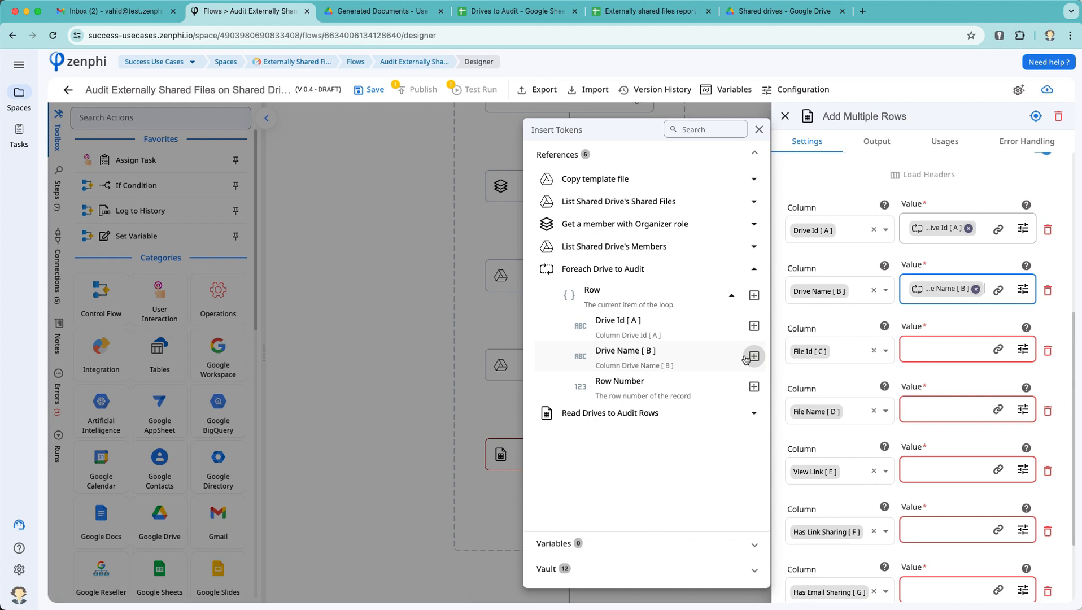
Step: Map File Id, File Name and View Link columns to each file item's Id, Name and View Link
click(1009, 368)
click(1023, 348)
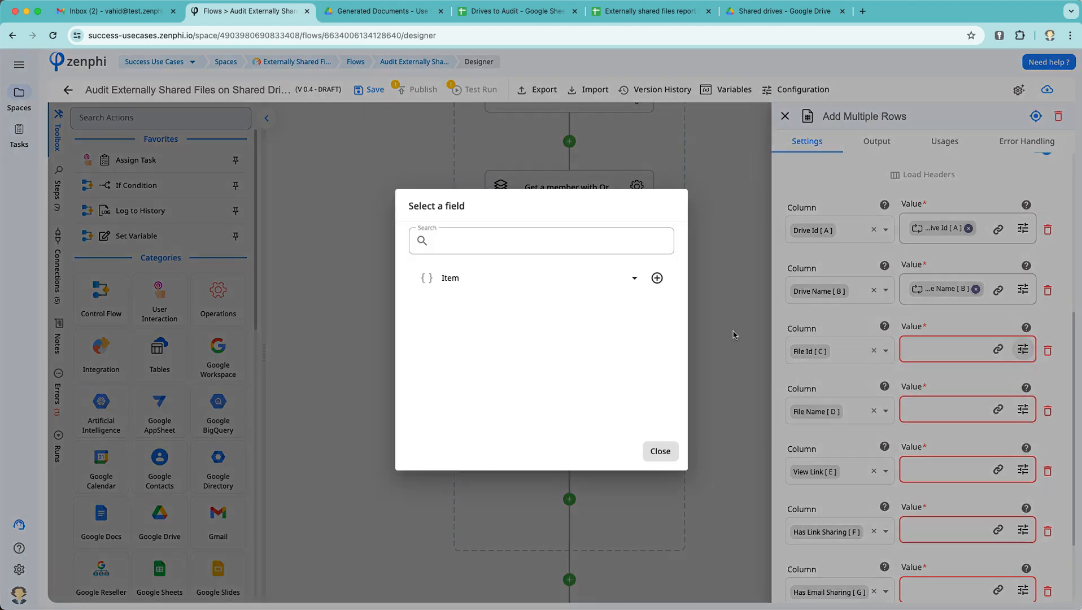
click(654, 299)
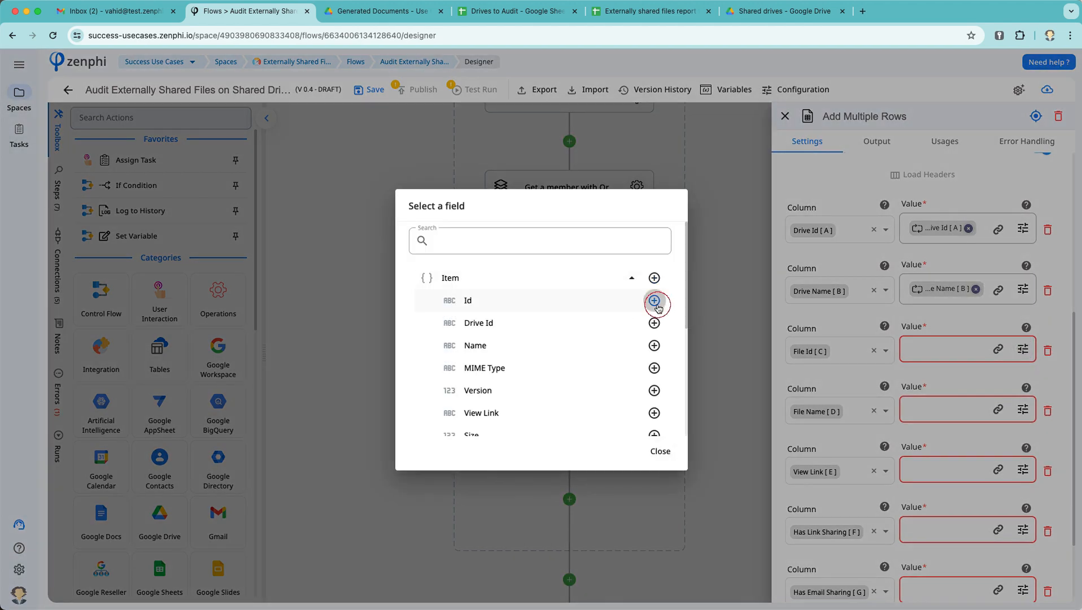
click(1024, 415)
click(583, 277)
click(655, 346)
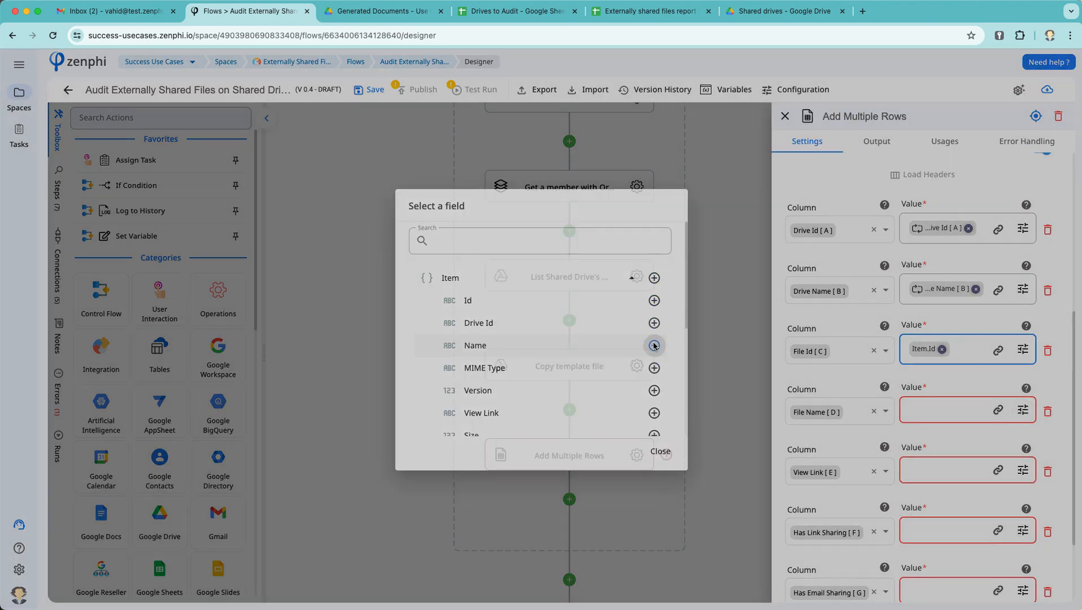
click(1020, 474)
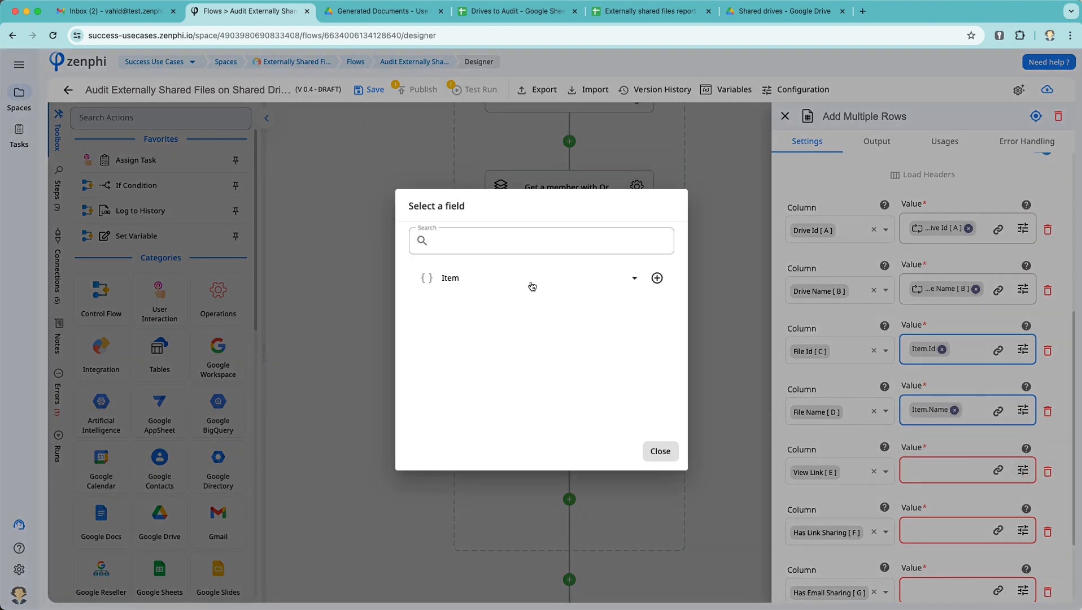
click(512, 277)
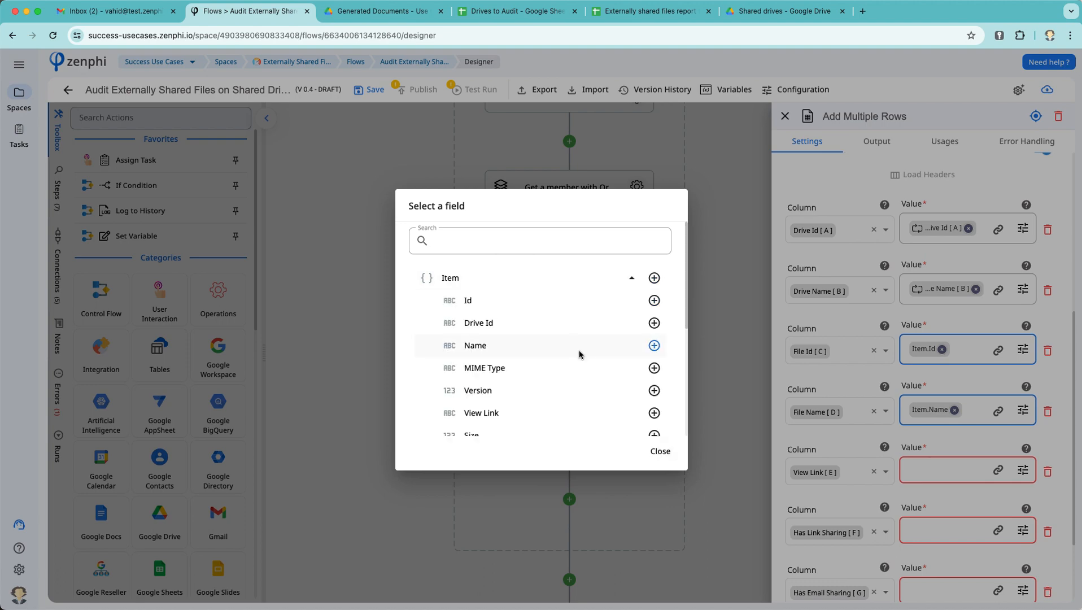
scroll(579, 354, down, 1)
click(655, 392)
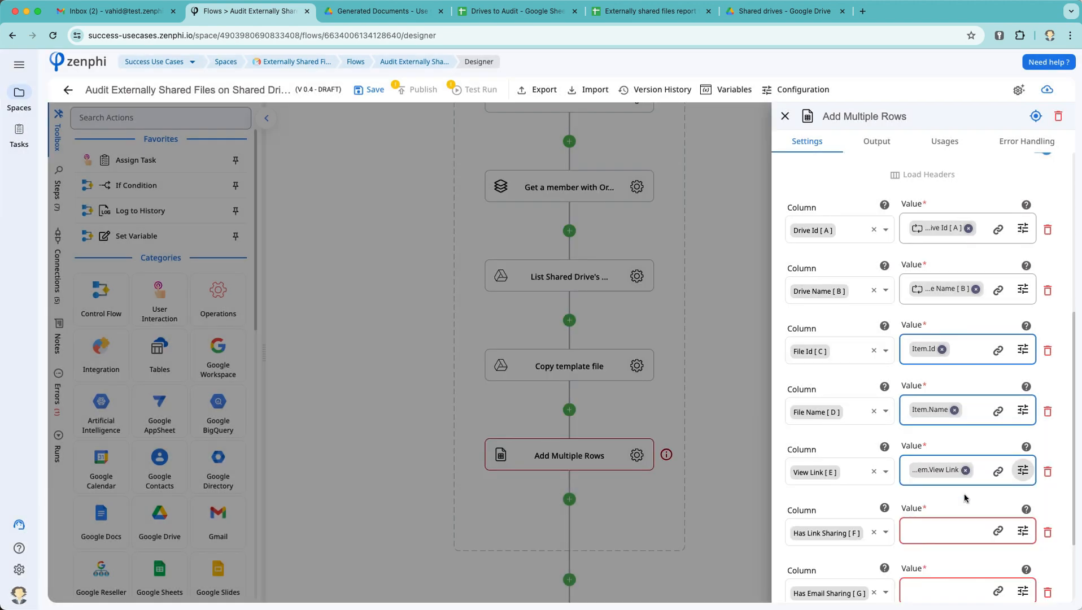
Step: Map Has Link Sharing and Has Email Sharing to the item's link and external email sharing flags
scroll(964, 497, down, 2)
click(1023, 421)
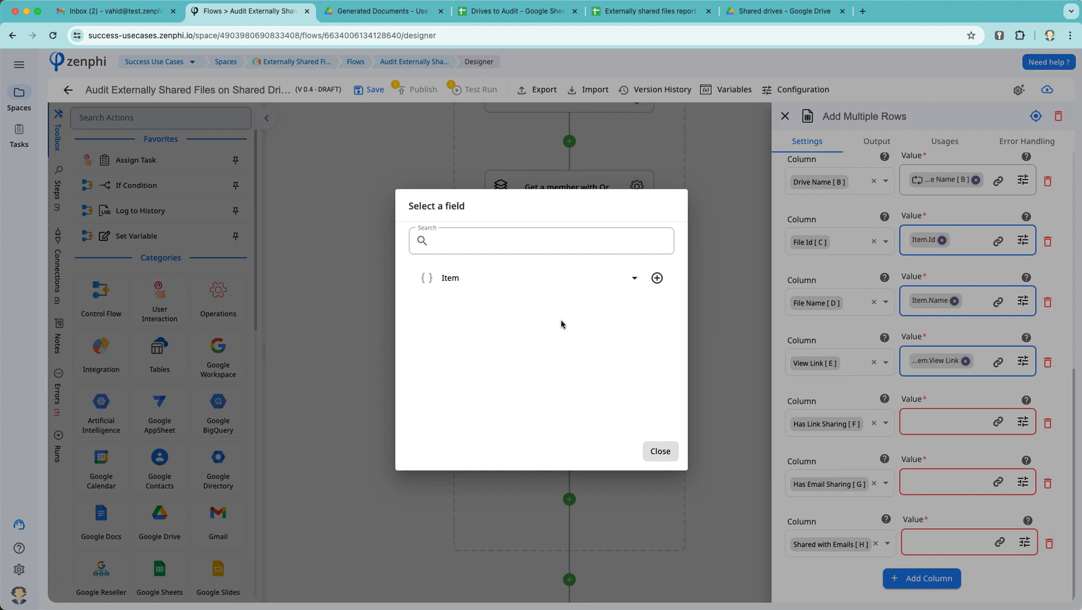
click(457, 281)
scroll(527, 366, down, 5)
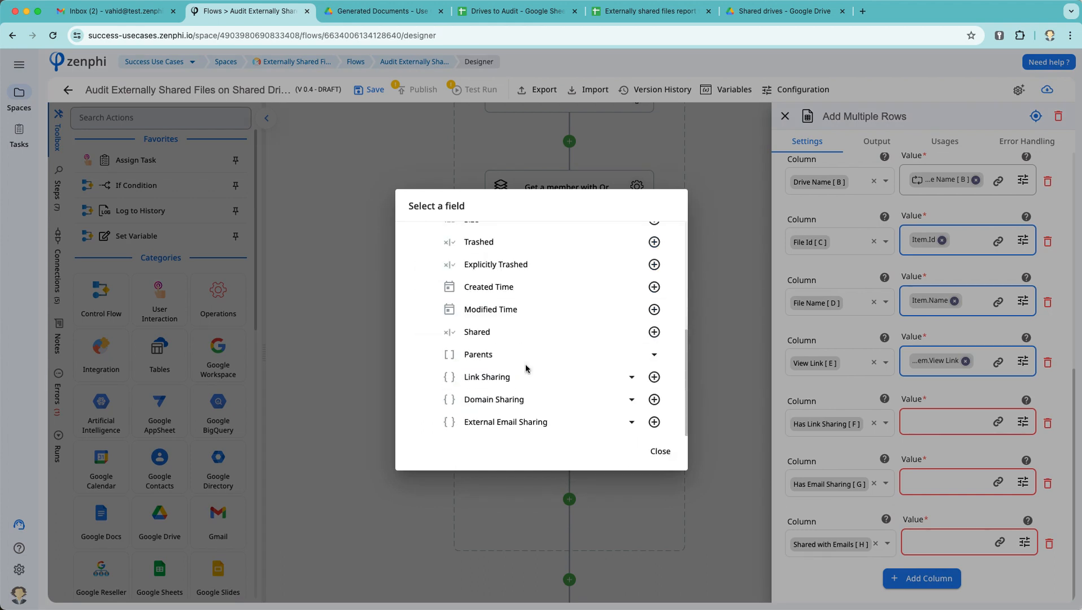
click(536, 382)
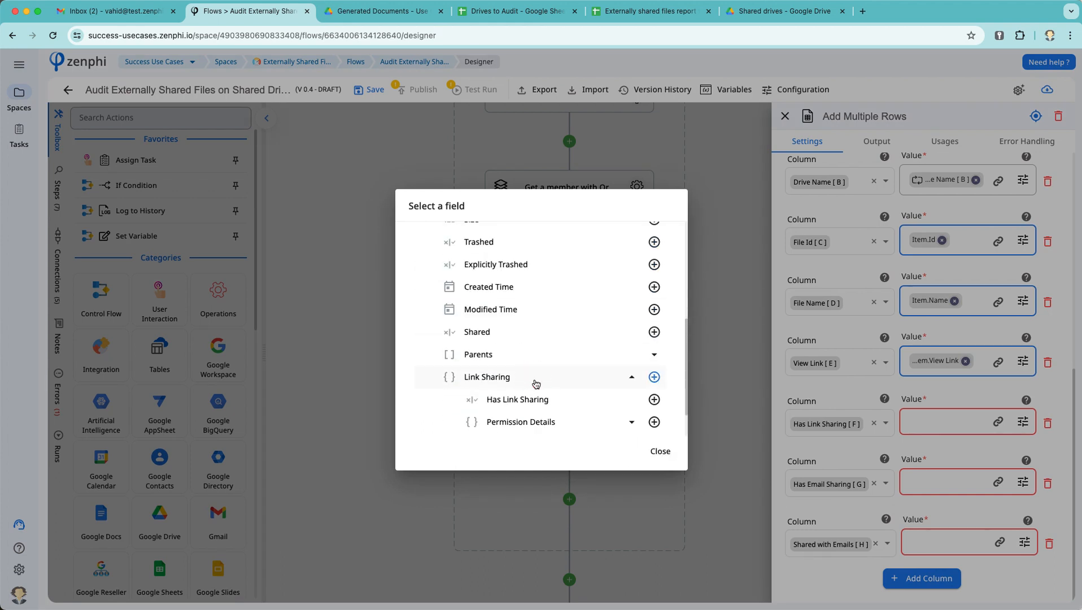
click(654, 399)
click(1029, 490)
click(509, 273)
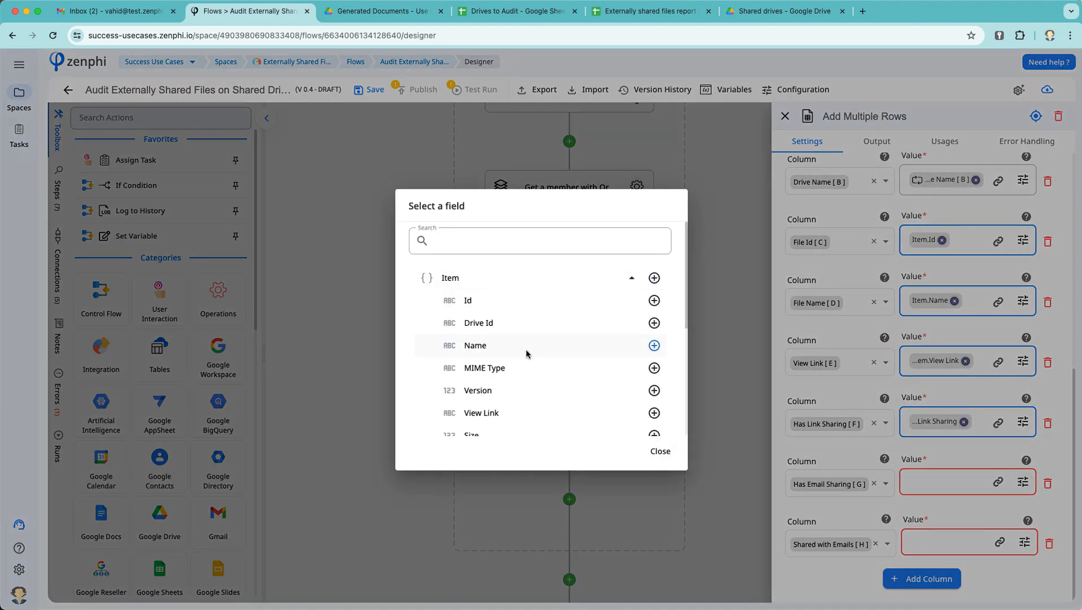
scroll(526, 353, down, 5)
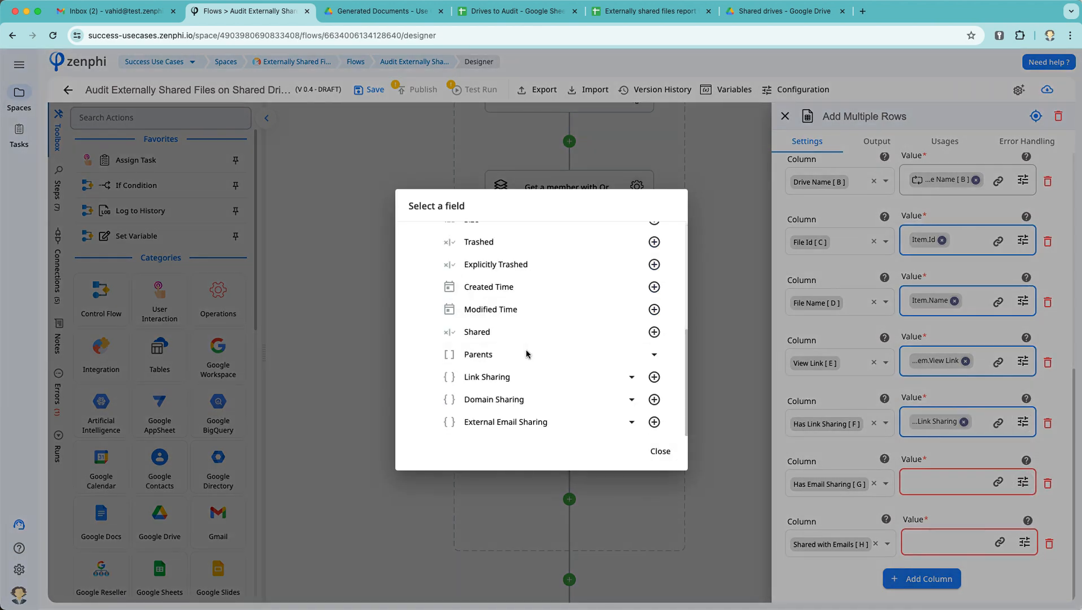
click(538, 428)
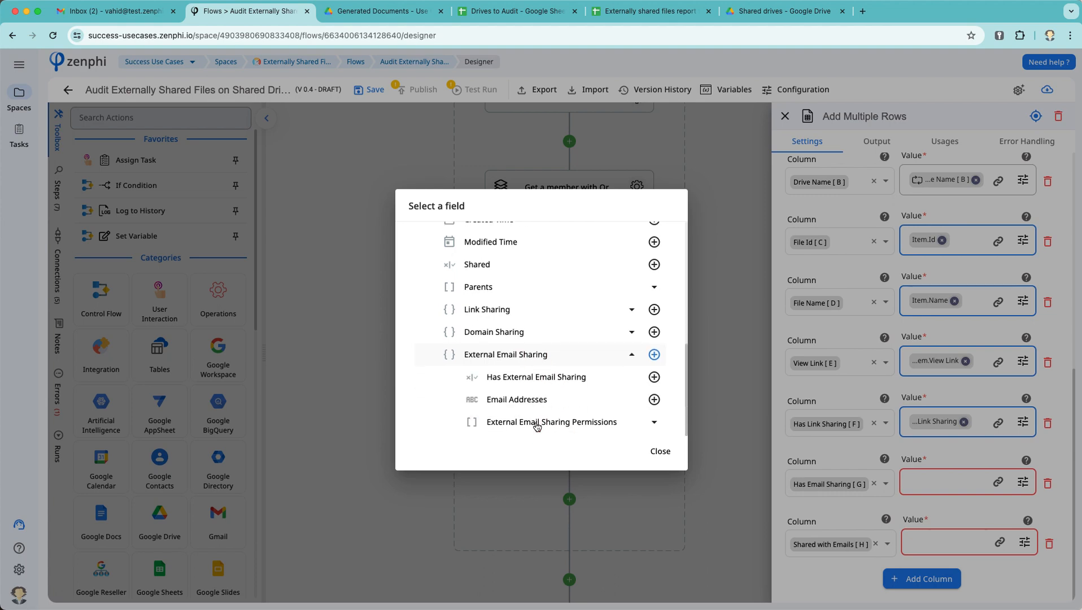
click(654, 379)
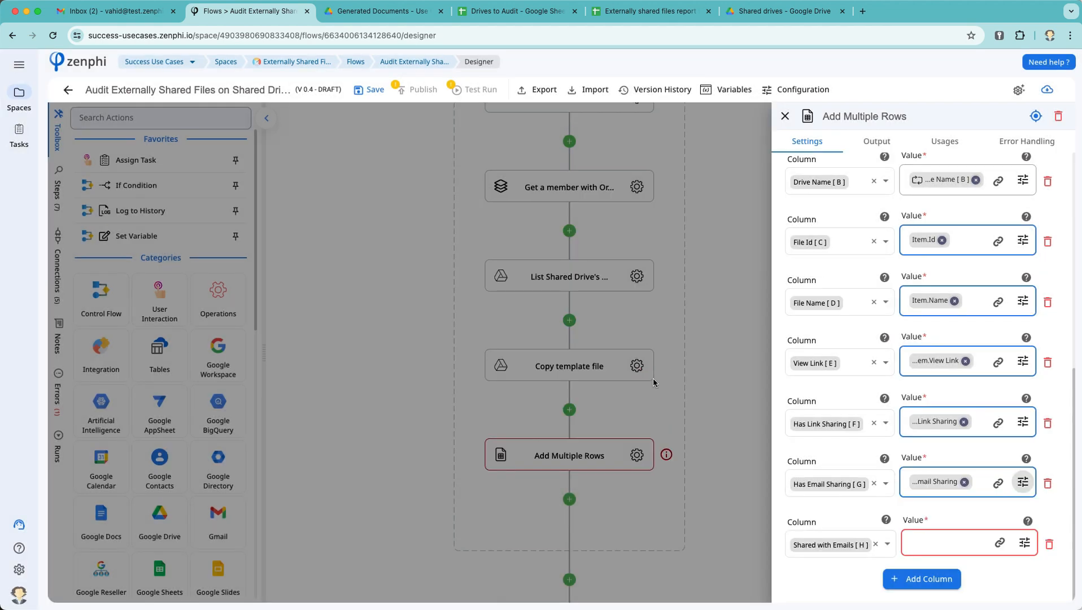
Step: Map Shared with Emails to External Email Sharing > Email Addresses and close the settings
click(1025, 543)
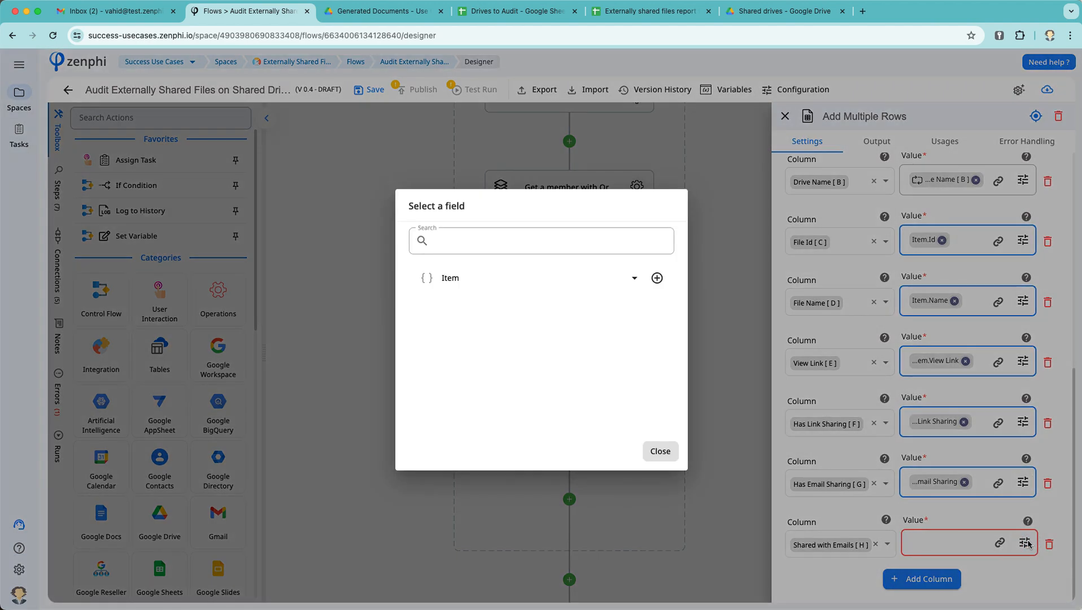
click(526, 281)
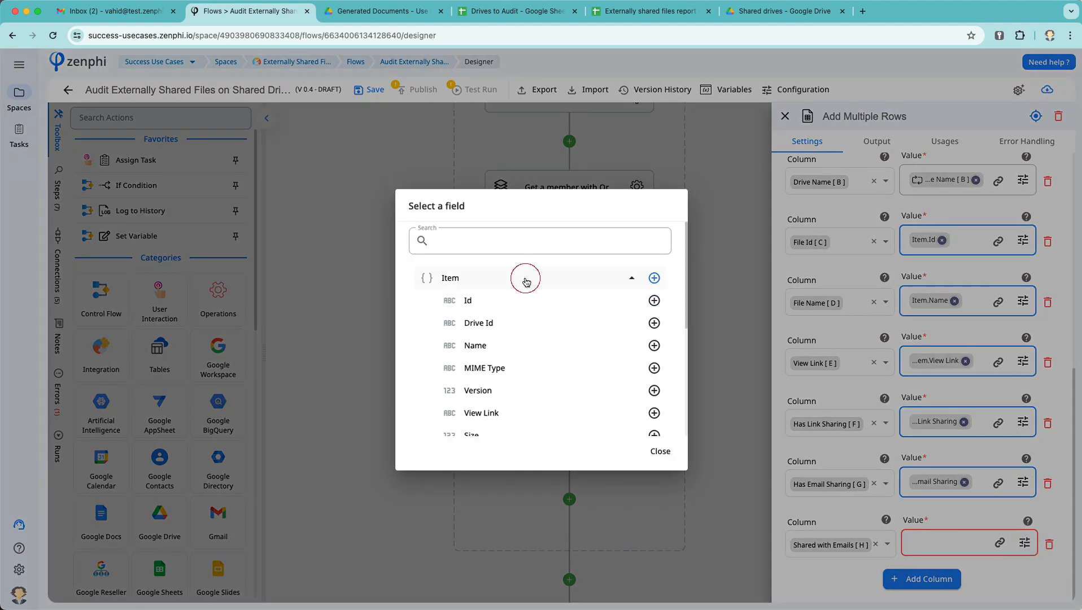
scroll(570, 379, down, 5)
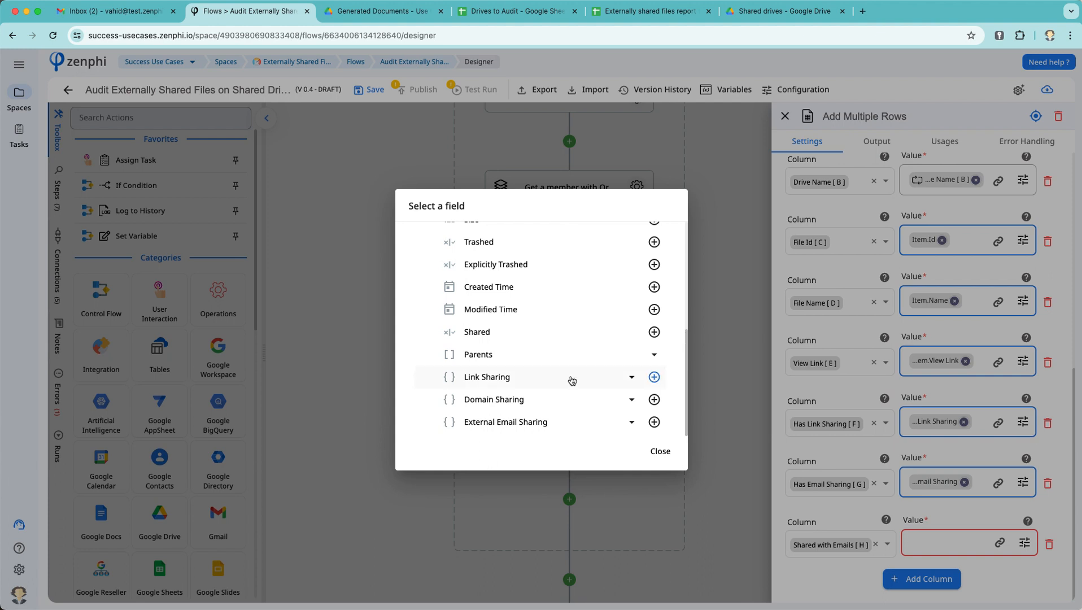
click(544, 433)
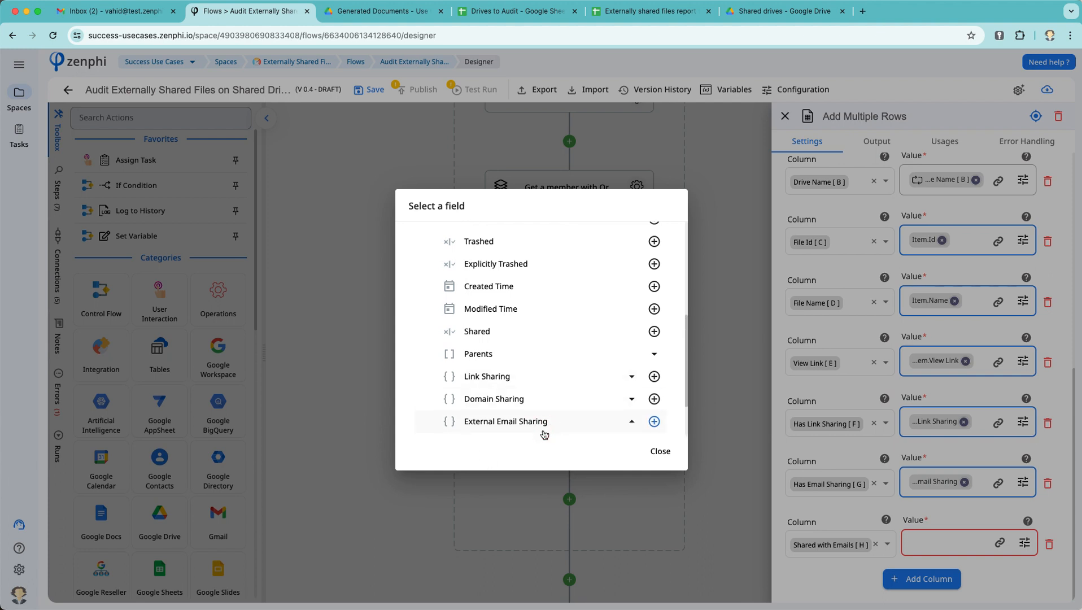
scroll(514, 417, down, 2)
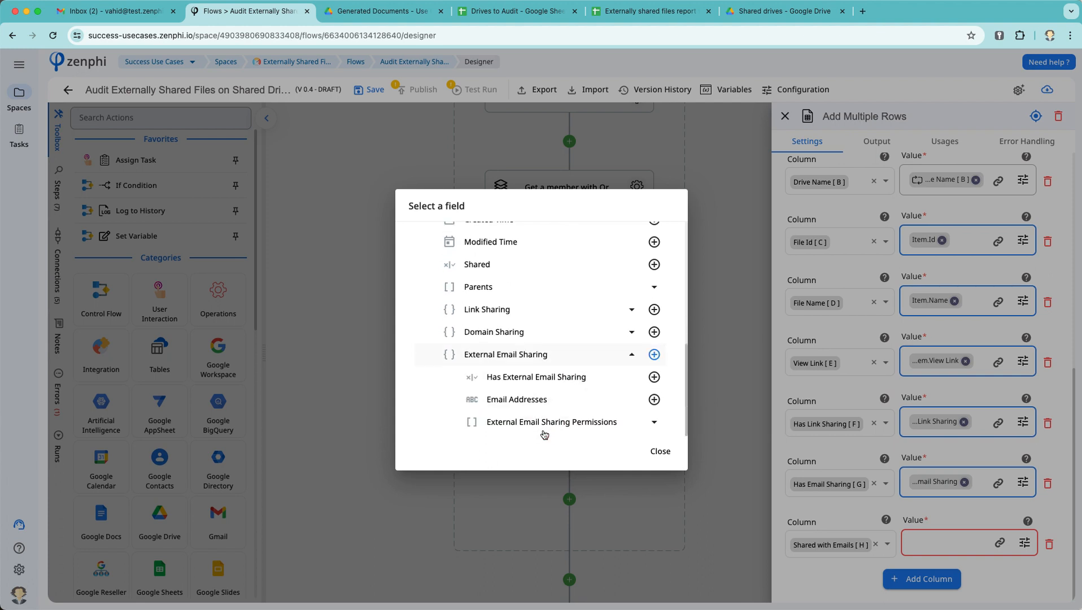
click(654, 399)
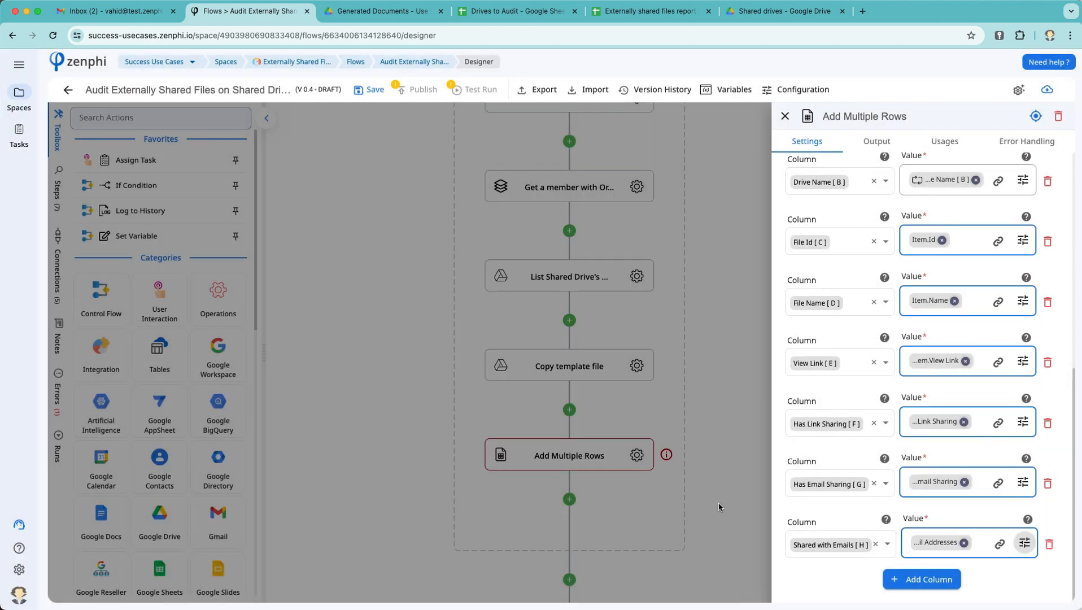
click(718, 507)
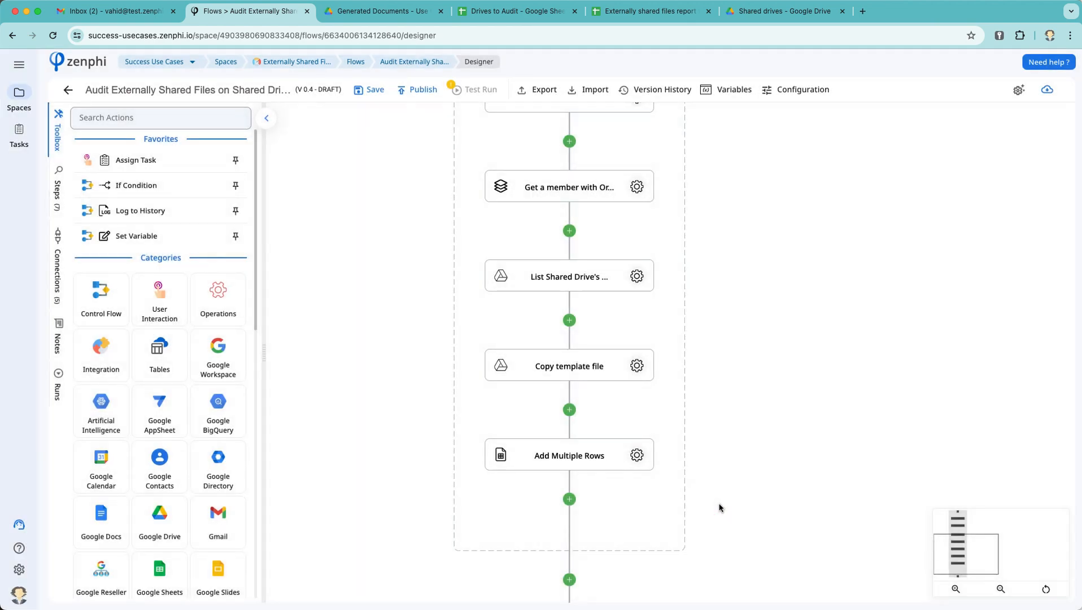
Step: Save the flow as draft V0.5, start a new test instance, and view the Drives to Audit sheet
click(365, 96)
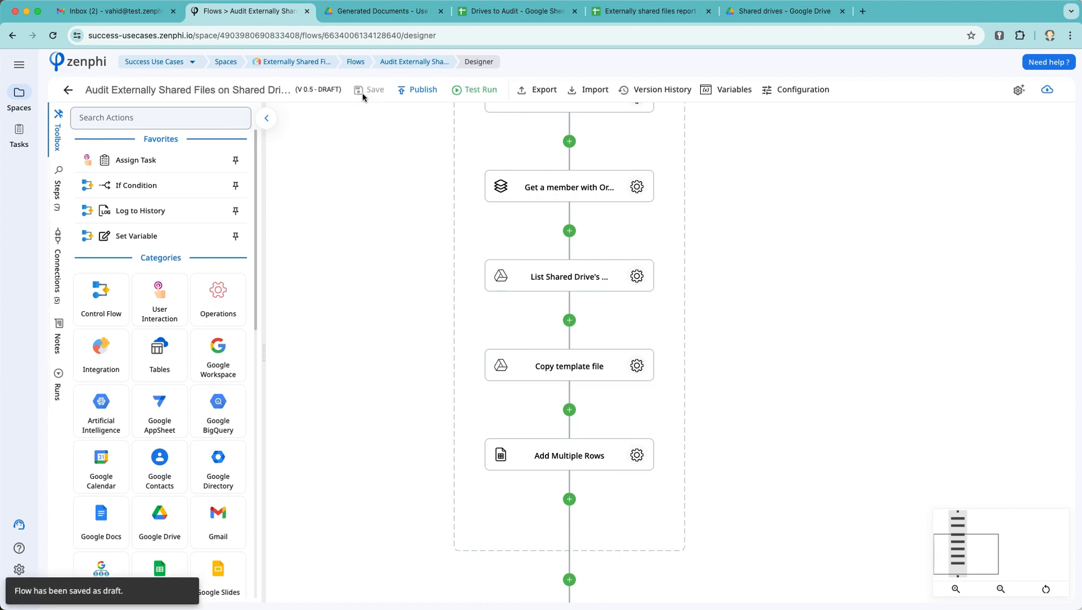
click(474, 90)
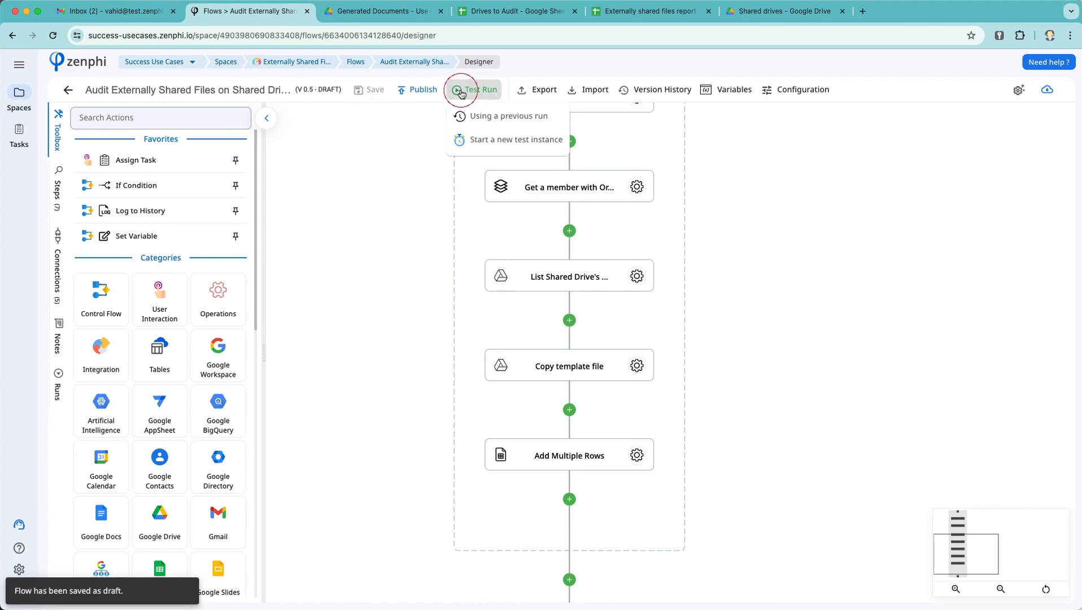
click(500, 137)
click(788, 374)
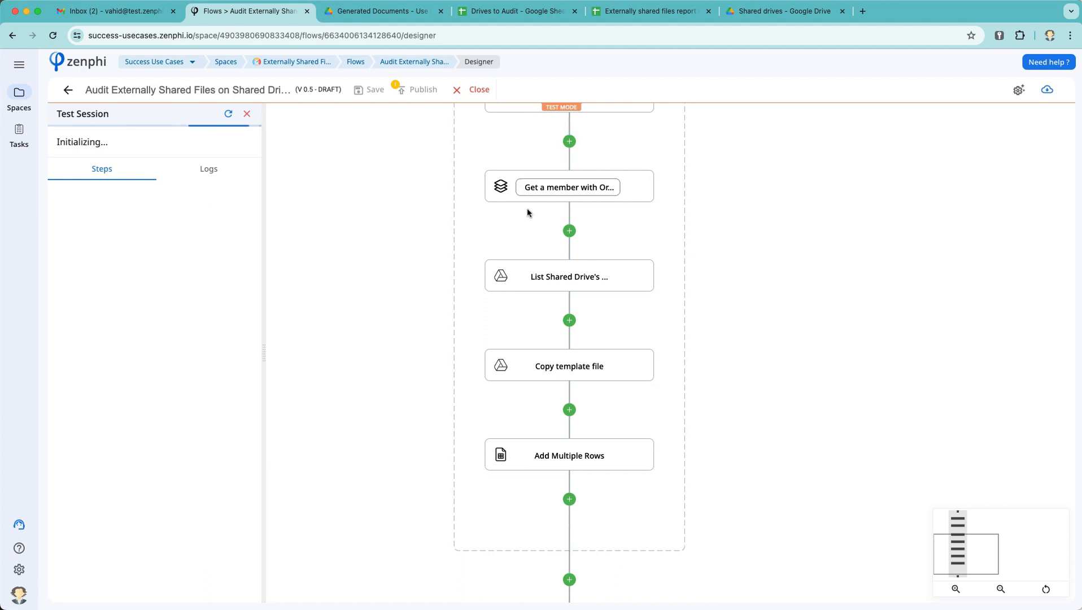
scroll(527, 210, up, 6)
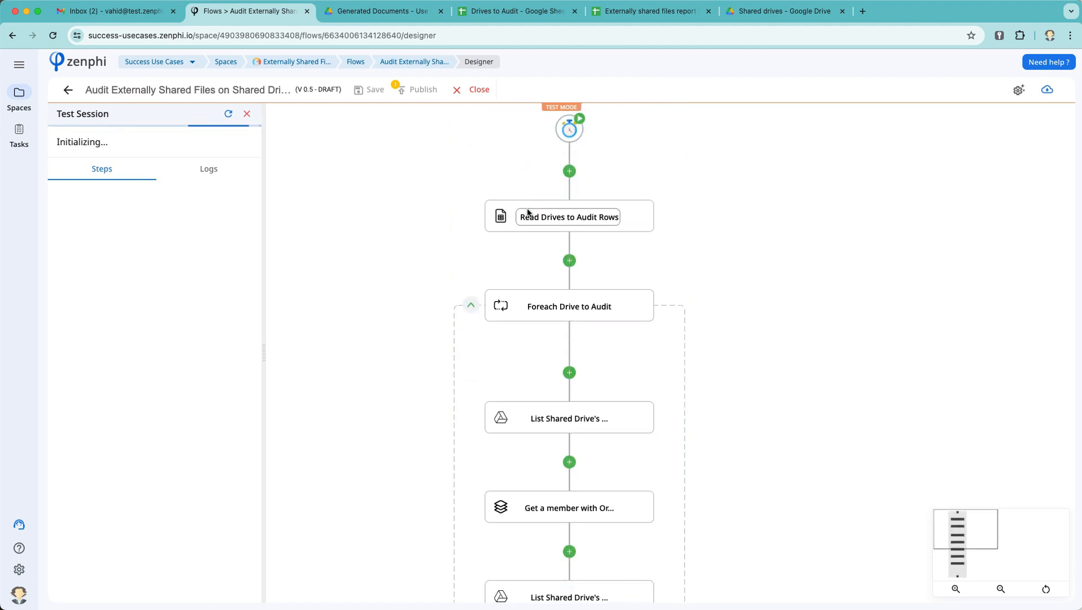
click(506, 11)
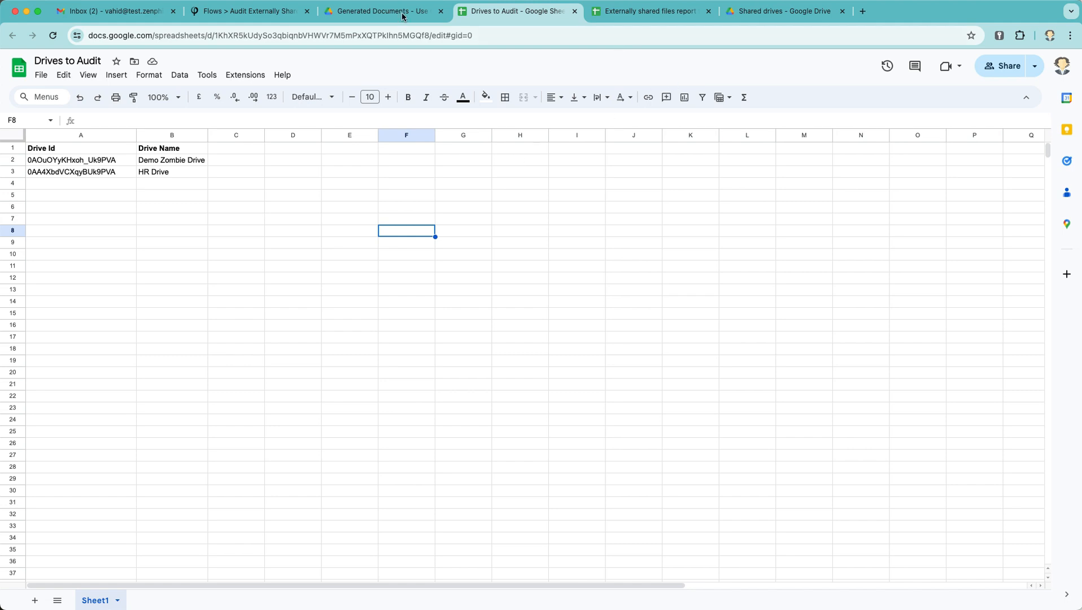
Step: Open the first Generated Report in the Generated Documents folder to see its HR Drive row
click(371, 13)
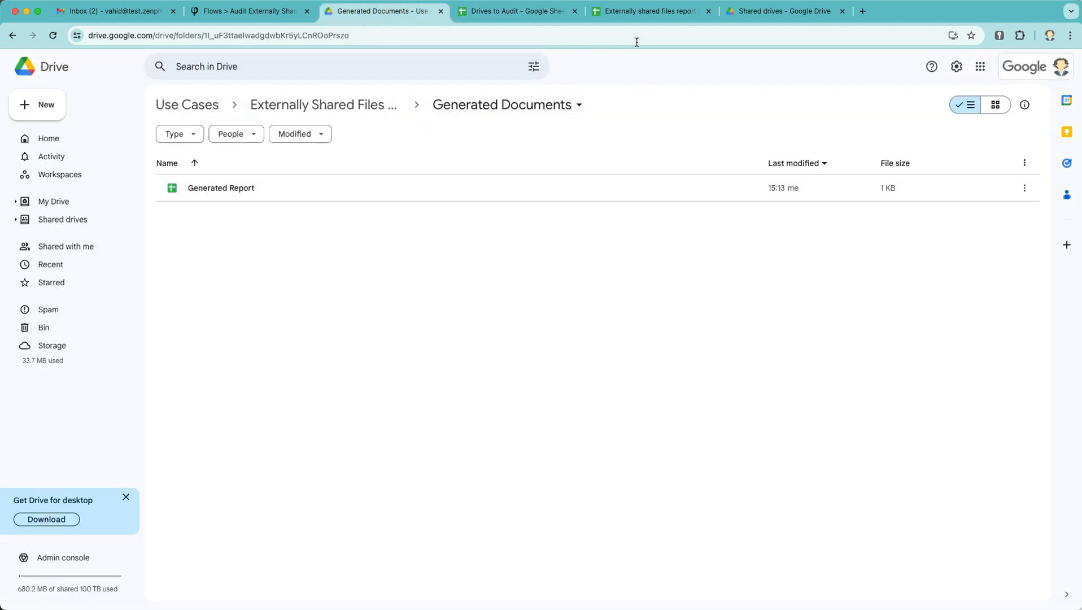
click(301, 196)
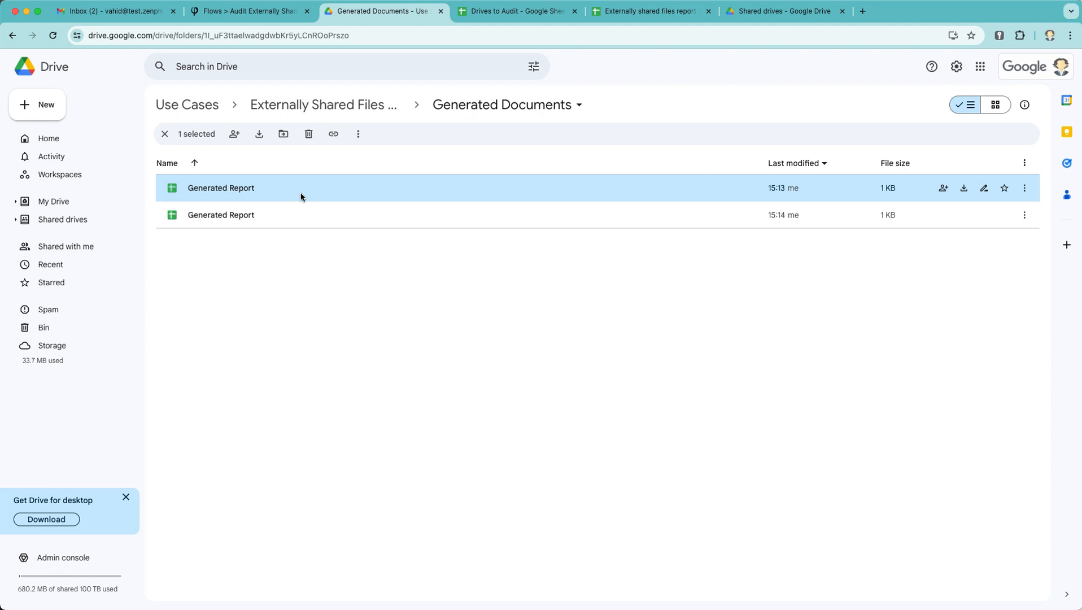
double_click(222, 186)
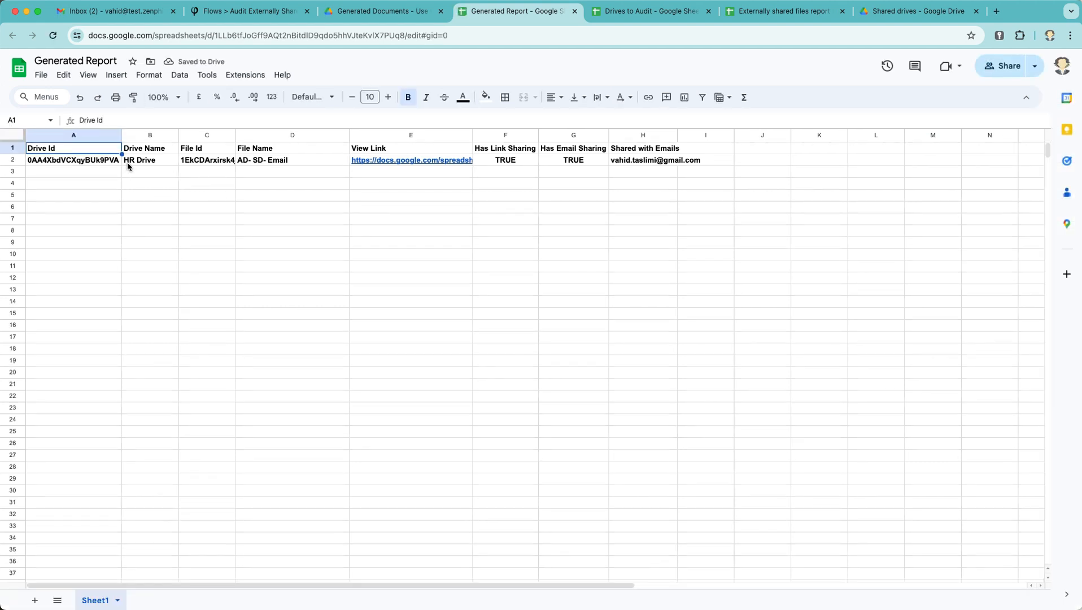
mouse_move(375, 167)
Step: Open the second Generated Report and inspect cells B2, F3 and G2 for the Demo Zombie Drive files
click(574, 11)
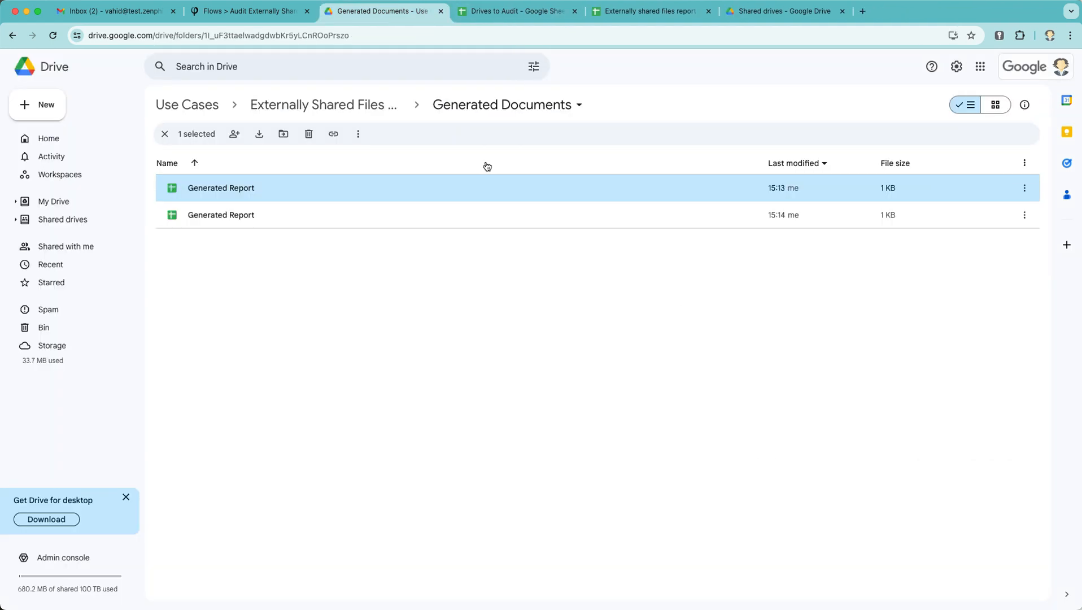
double_click(271, 217)
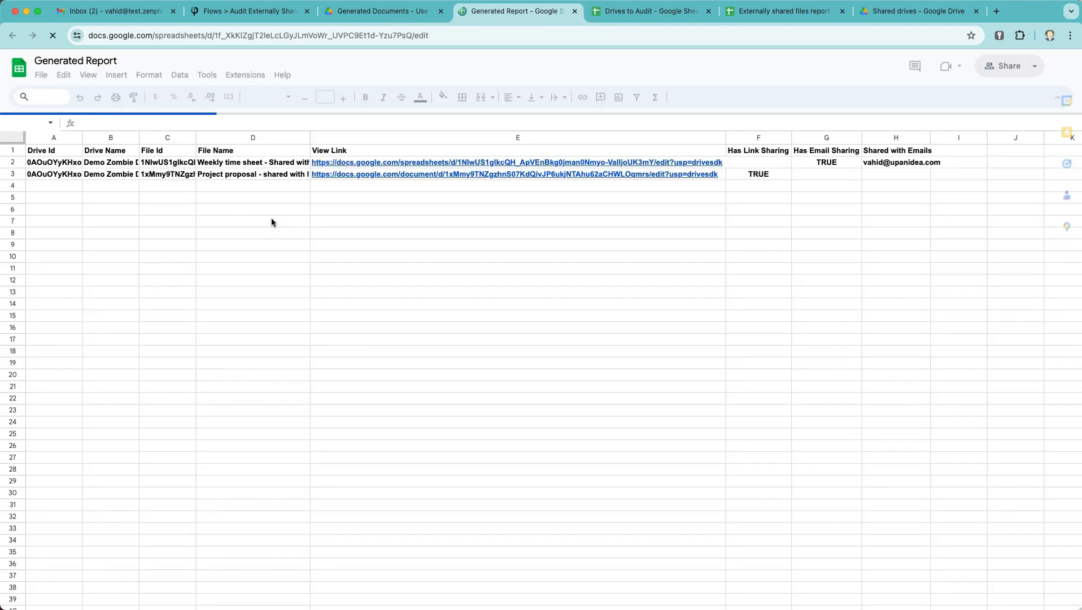
click(120, 160)
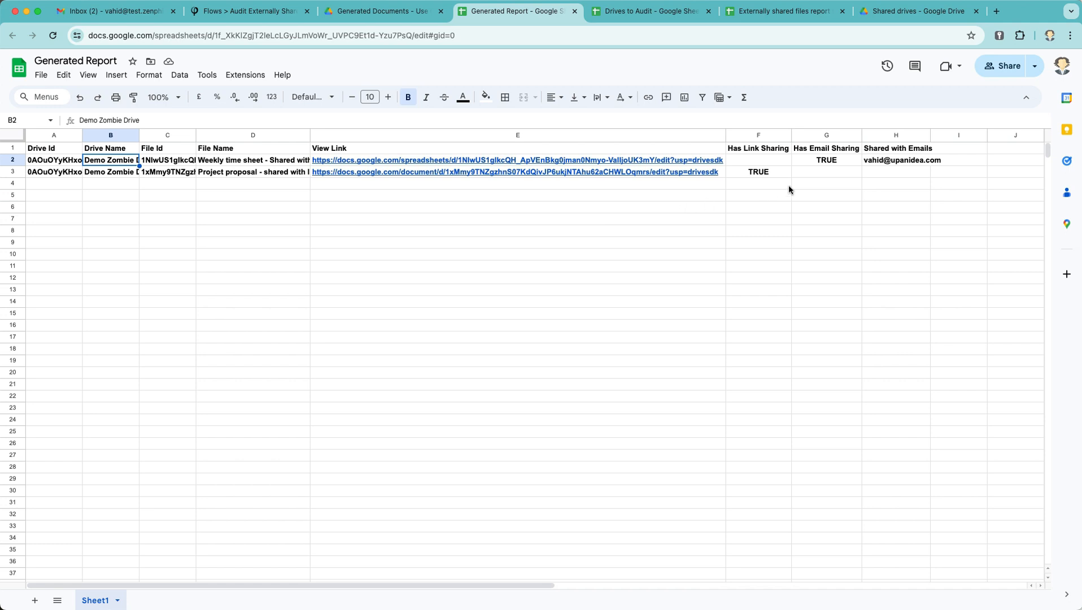
click(769, 176)
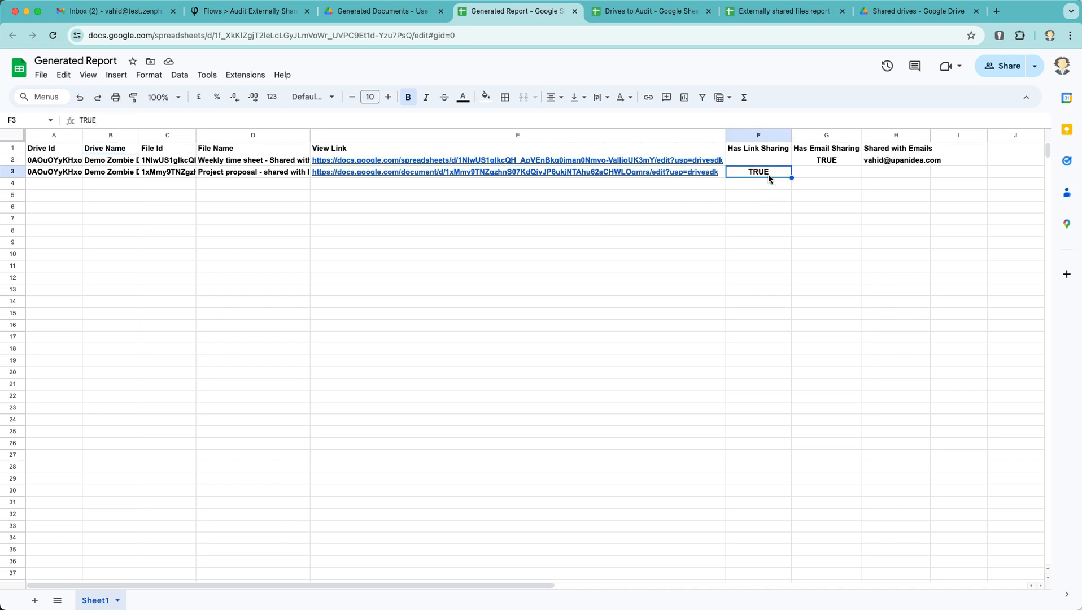
click(818, 165)
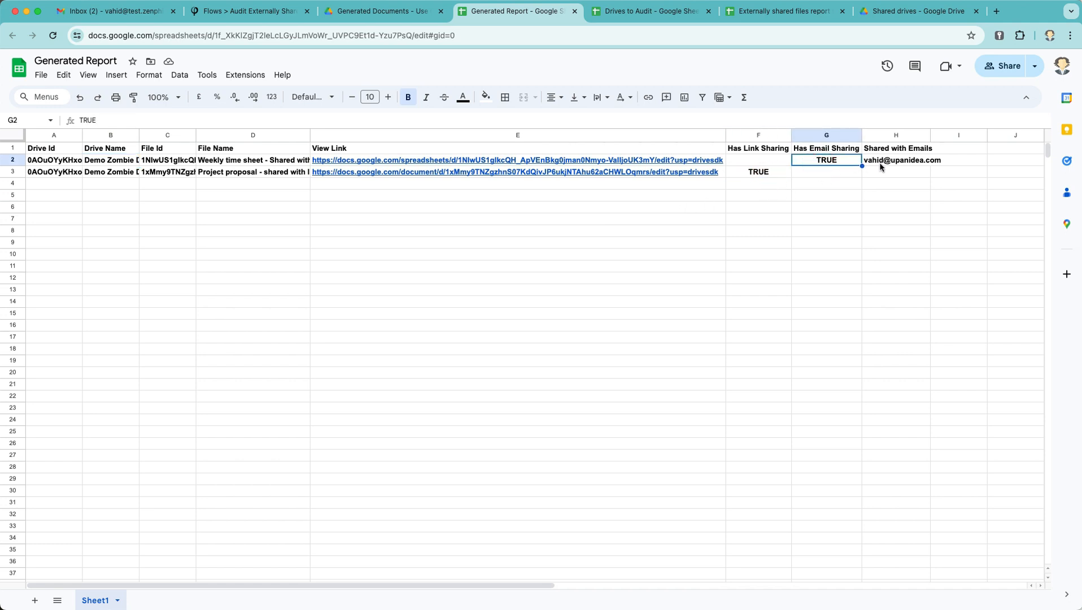
mouse_move(880, 167)
Step: Back in Zenphi, close the finished test session and scroll down the flow canvas
click(233, 11)
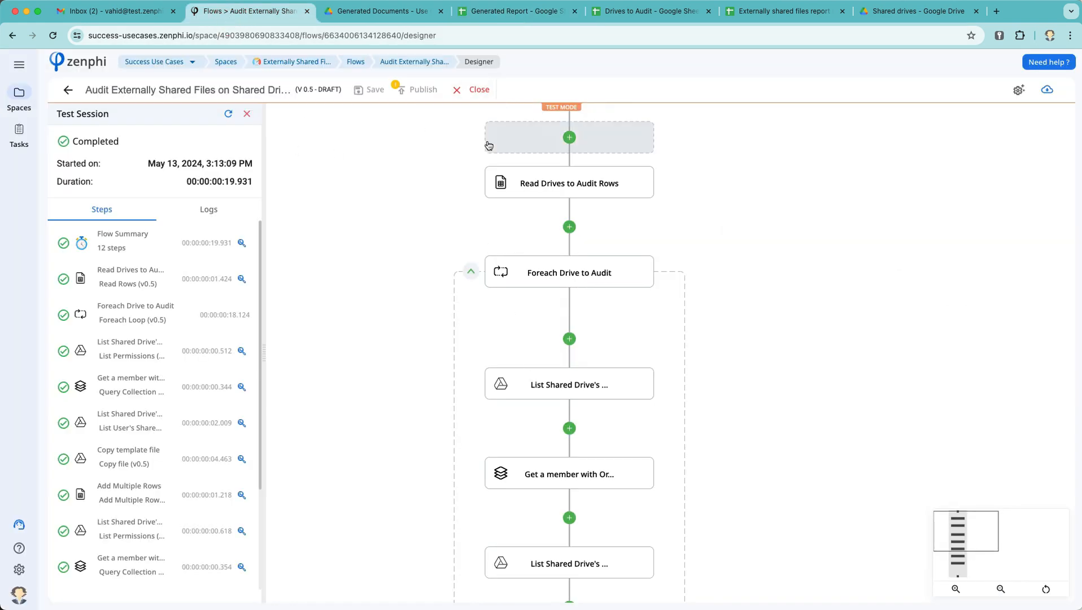
click(474, 90)
scroll(552, 353, down, 6)
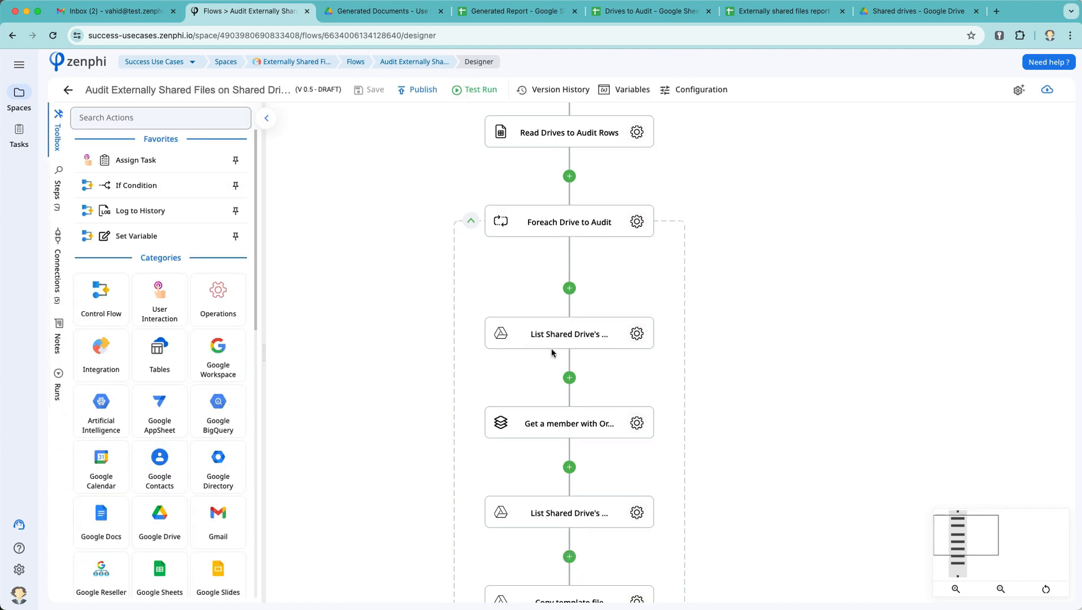